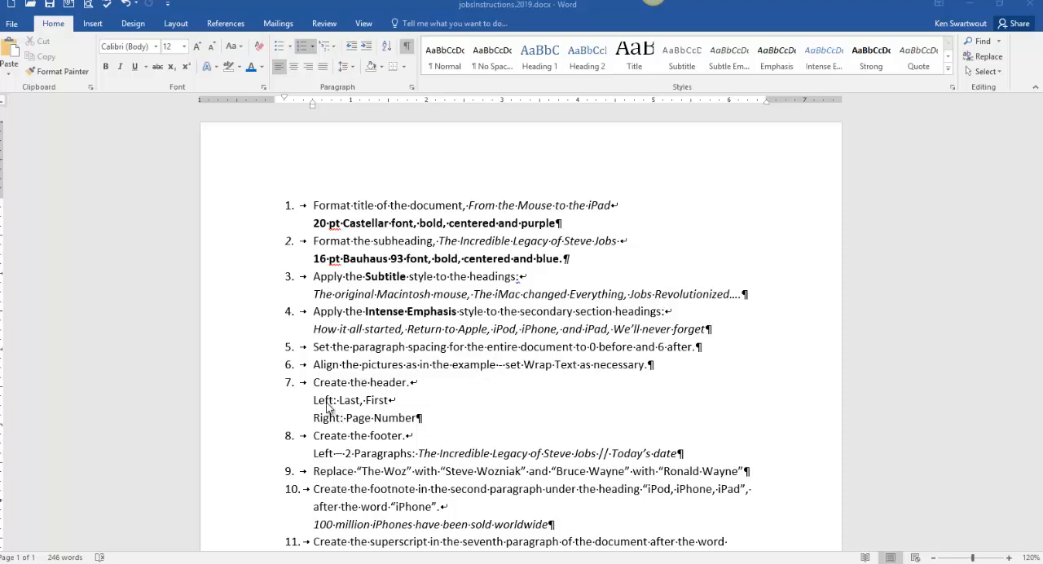
- Look through the unformatted stevejobsedit2019.docx and switch to the finished example jobsSolution2019.docx
{"action": "mouse_move", "coordinate": [200, 562]}
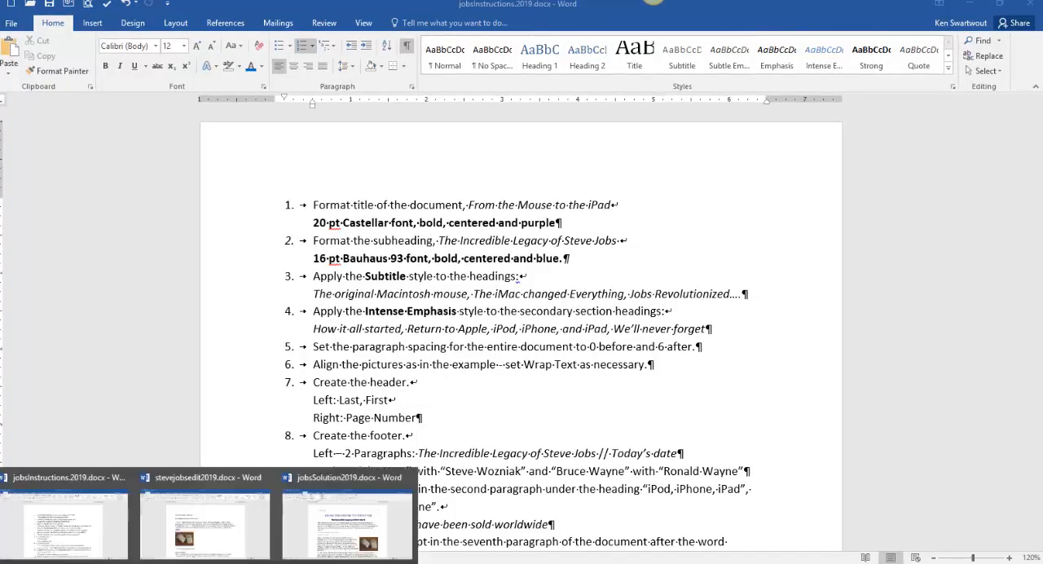
{"action": "left_click", "coordinate": [231, 526]}
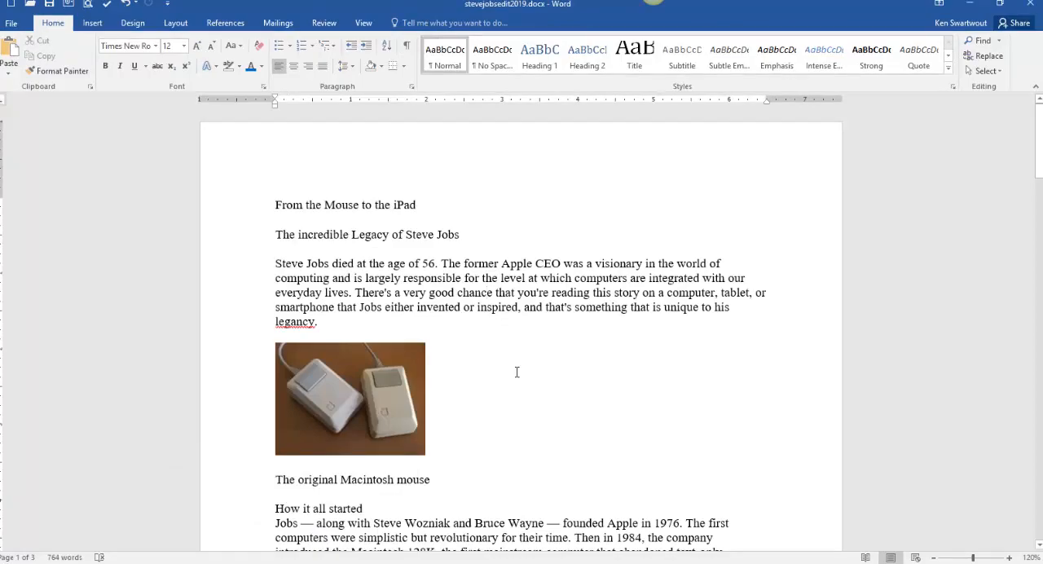
{"action": "scroll", "coordinate": [516, 372], "scroll_direction": "down", "scroll_amount": 20}
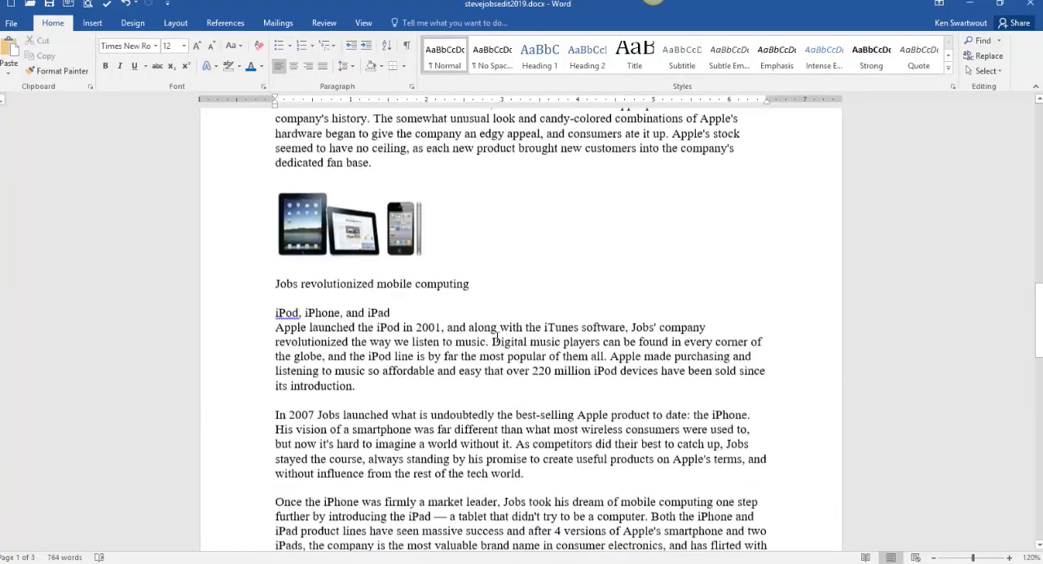
{"action": "scroll", "coordinate": [492, 339], "scroll_direction": "up", "scroll_amount": 20}
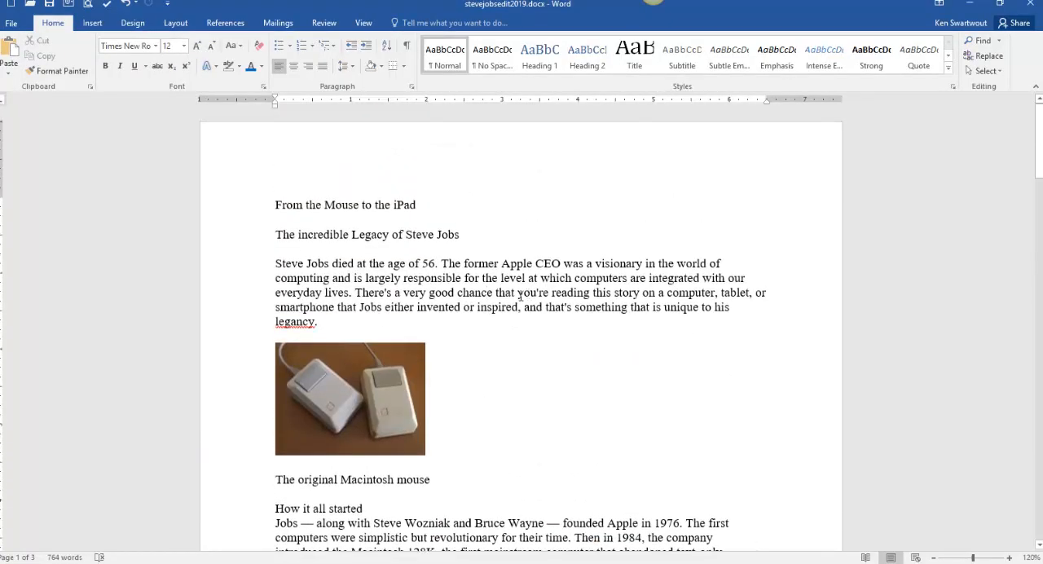
{"action": "mouse_move", "coordinate": [89, 560]}
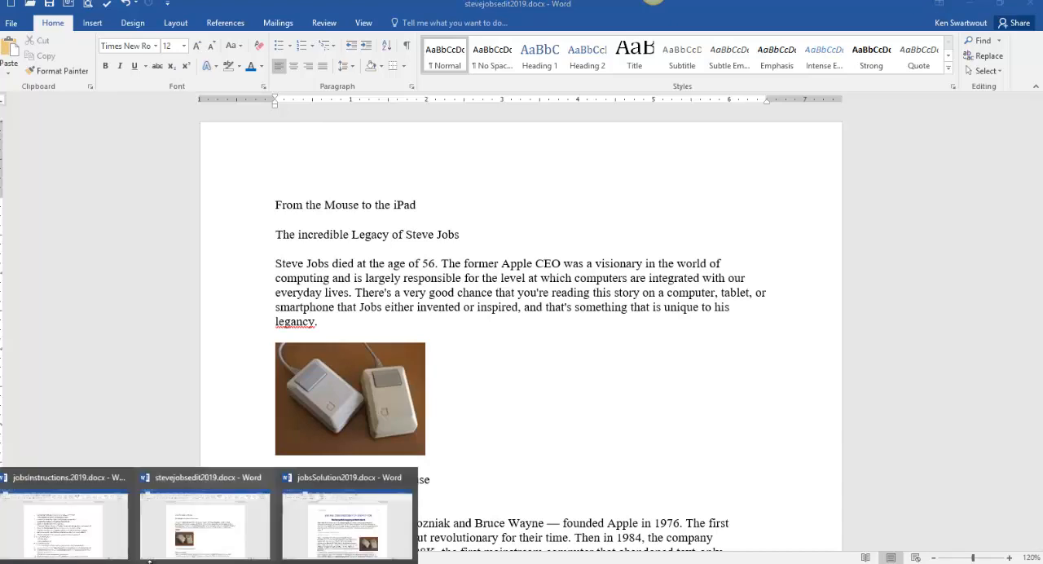
{"action": "left_click", "coordinate": [309, 548]}
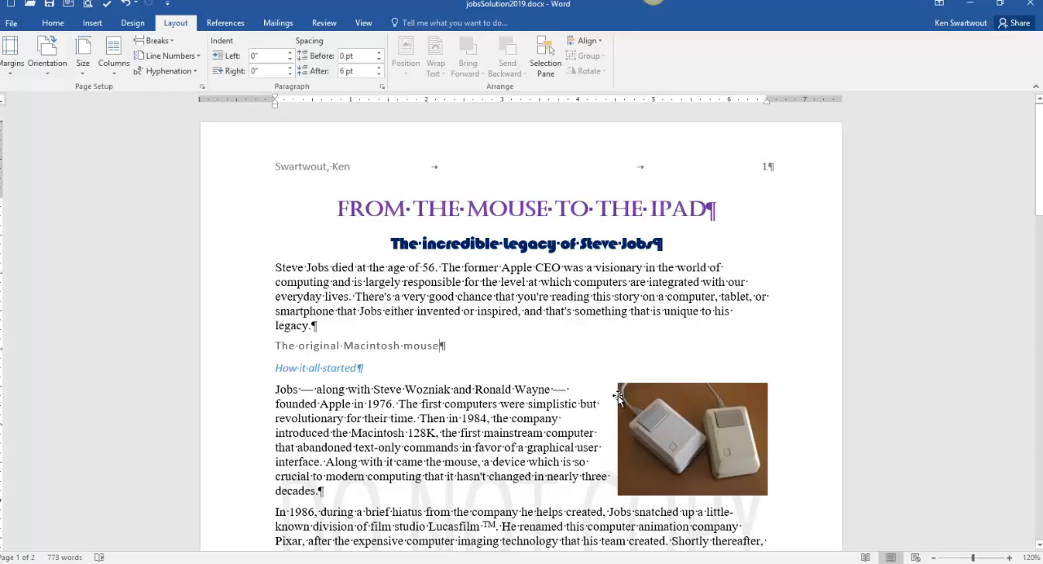
- Move the Macintosh mouse picture slightly down and back up beside the paragraph under "How it all started"
{"action": "left_click", "coordinate": [683, 432]}
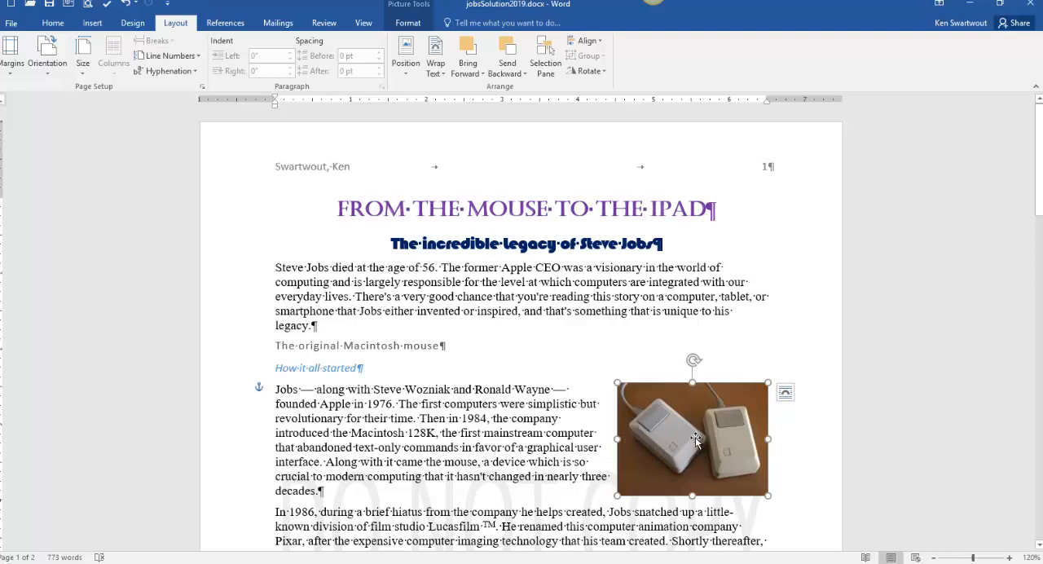
{"action": "left_click_drag", "start_coordinate": [695, 437], "coordinate": [695, 444]}
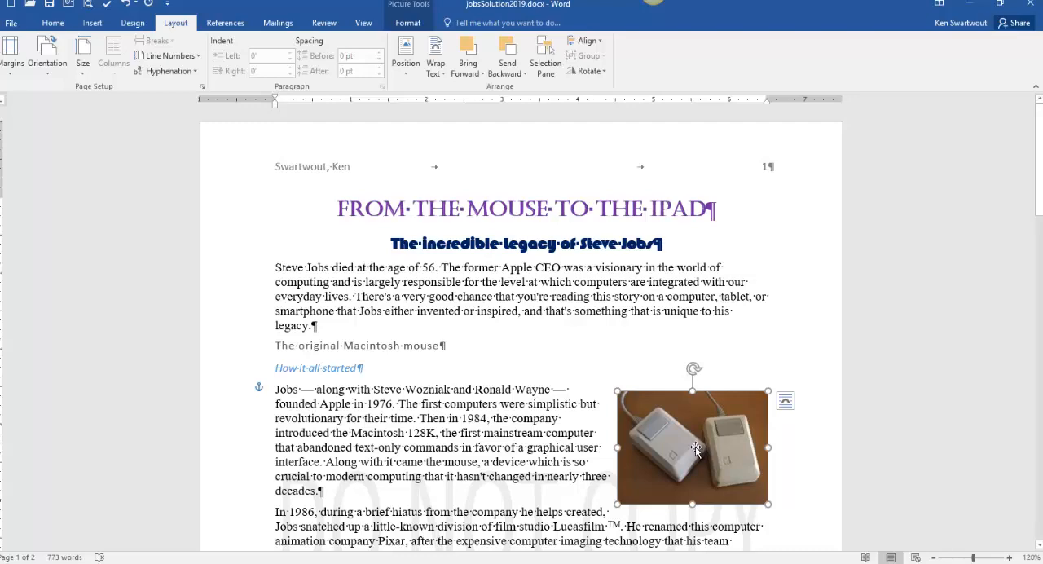
{"action": "left_click_drag", "start_coordinate": [695, 448], "coordinate": [694, 440]}
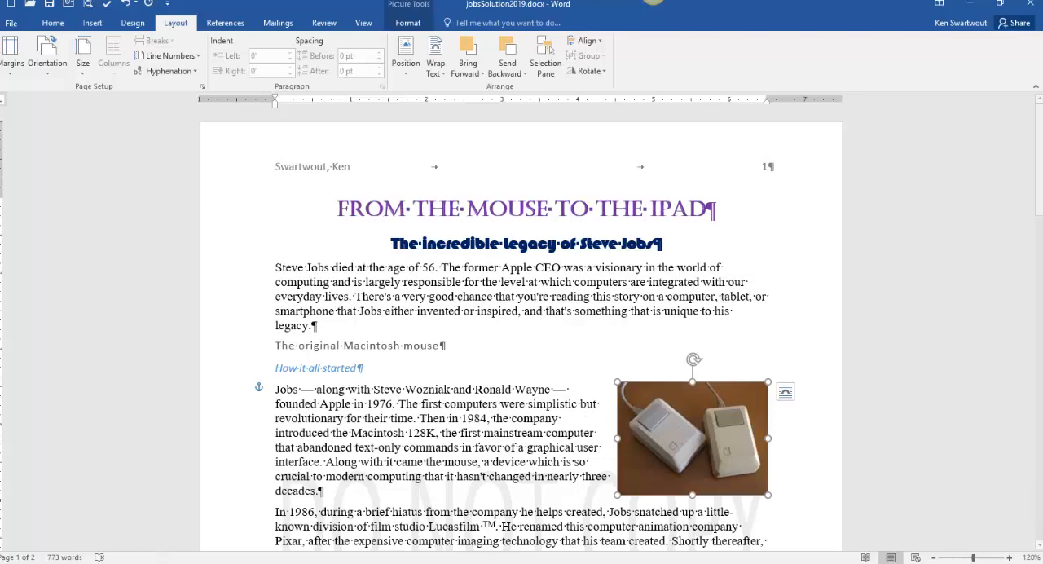
- Check the title formatting requirements in jobsInstructions.2019.docx and return to stevejobsedit2019.docx
{"action": "left_click", "coordinate": [140, 563]}
{"action": "left_click", "coordinate": [103, 538]}
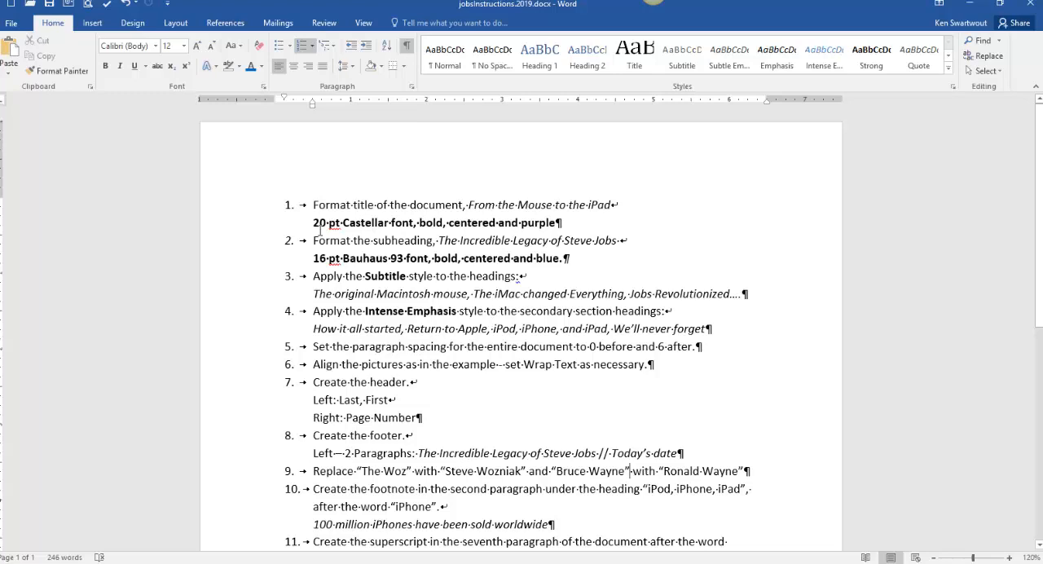
{"action": "mouse_move", "coordinate": [232, 554]}
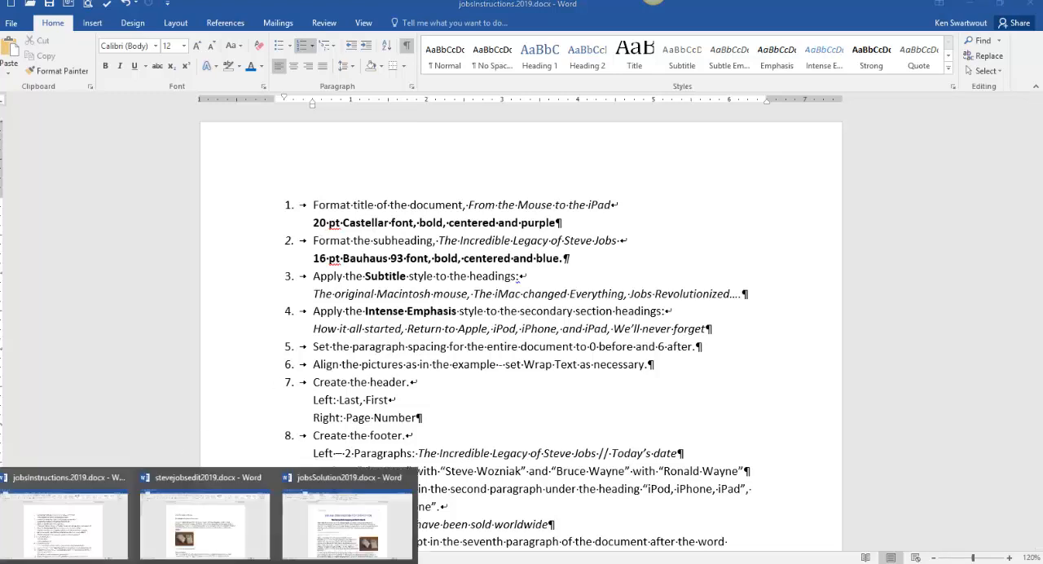
{"action": "left_click", "coordinate": [232, 554]}
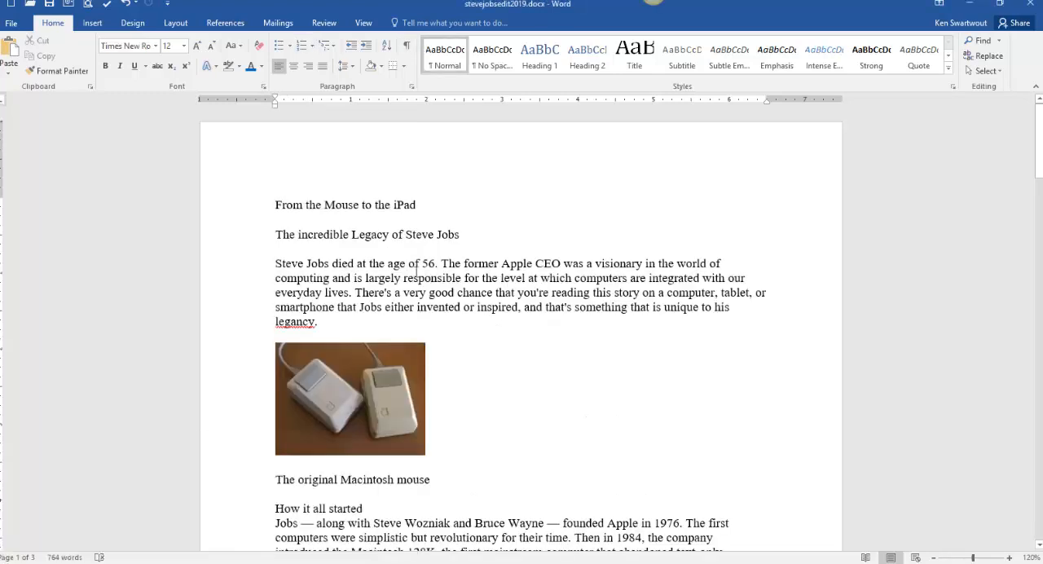
- Set the title "From the Mouse to the iPad" to 20 pt Castellar
{"action": "left_click_drag", "start_coordinate": [441, 201], "coordinate": [303, 203]}
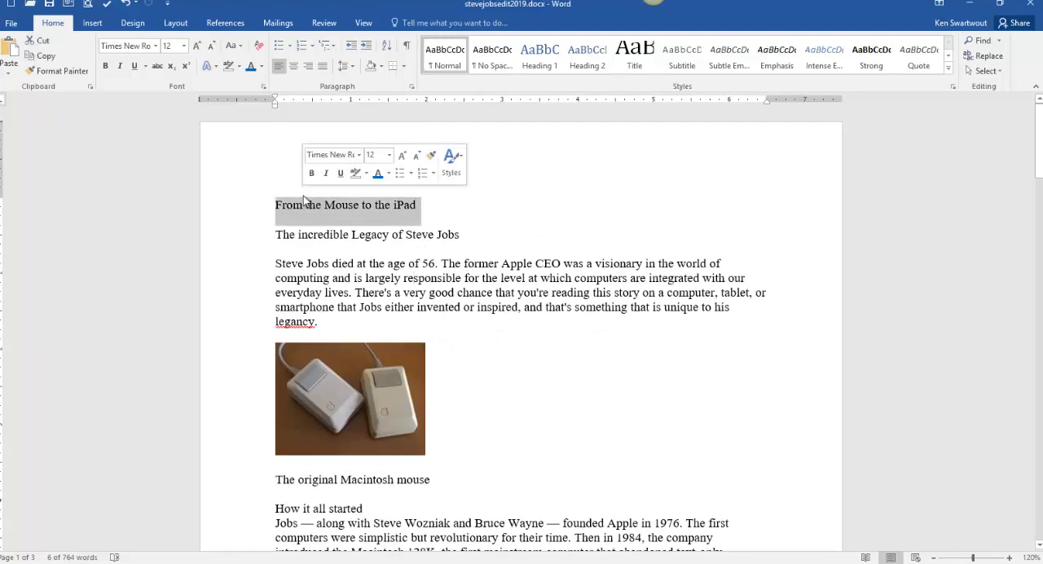
{"action": "left_click", "coordinate": [183, 45]}
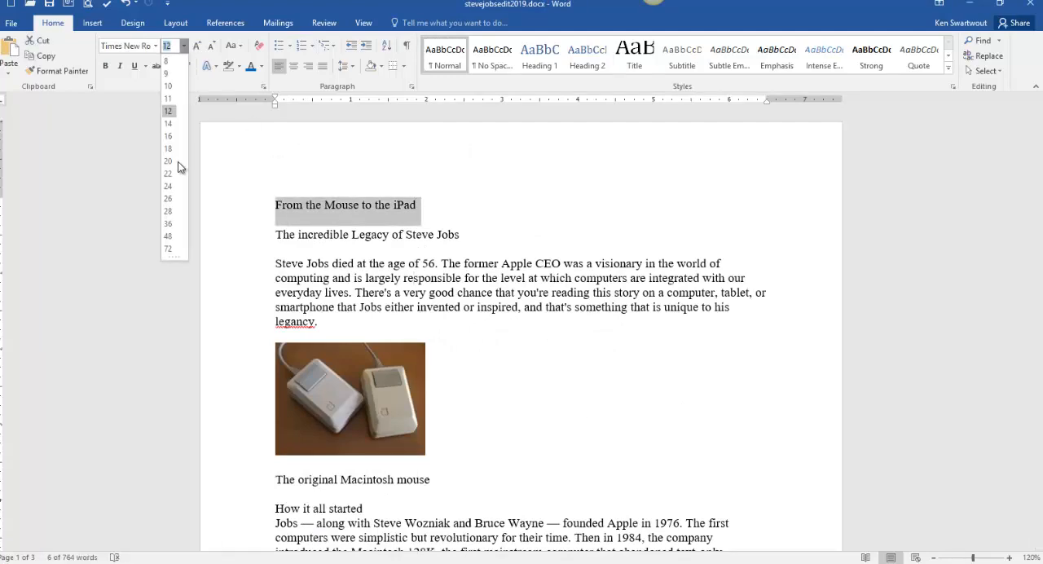
{"action": "left_click", "coordinate": [169, 161]}
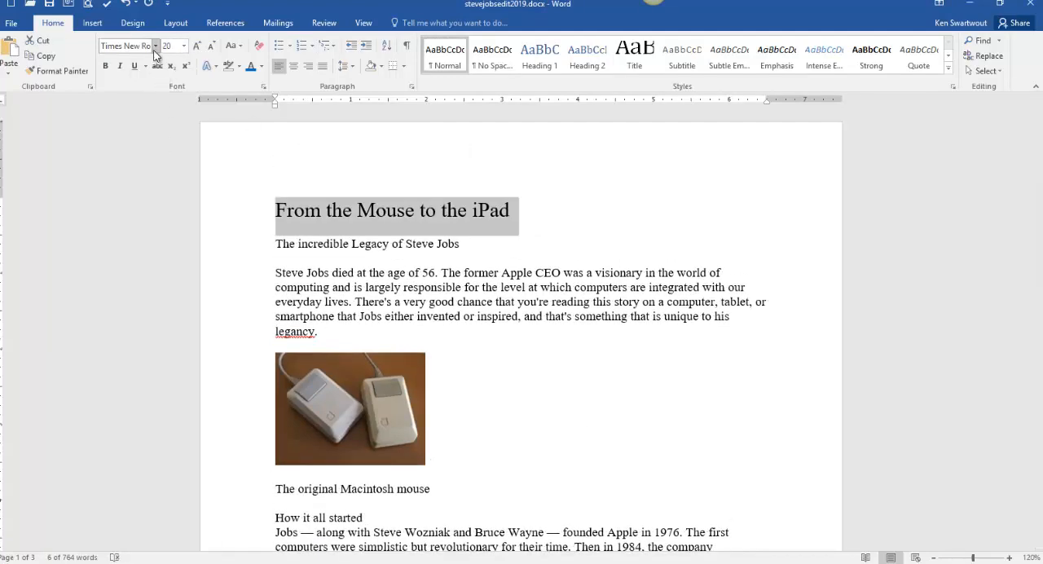
{"action": "left_click", "coordinate": [155, 45]}
{"action": "scroll", "coordinate": [201, 281], "scroll_direction": "down", "scroll_amount": 3}
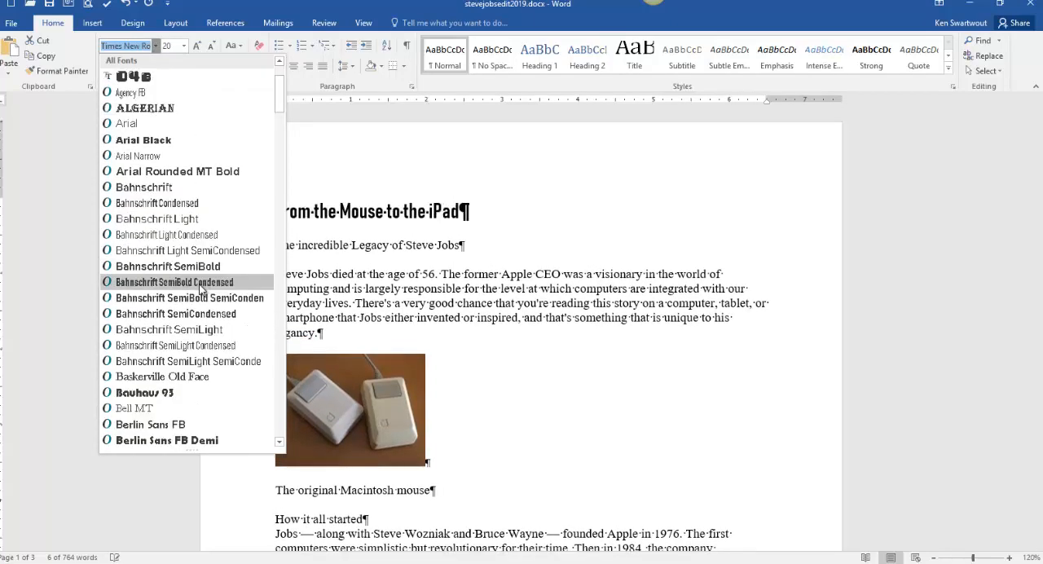
{"action": "scroll", "coordinate": [201, 289], "scroll_direction": "down", "scroll_amount": 9}
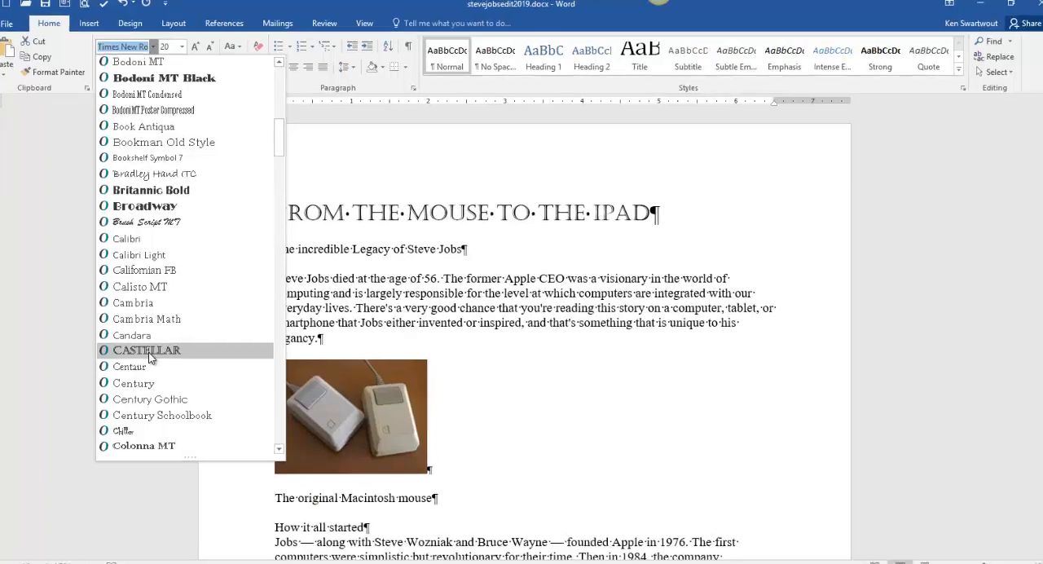
{"action": "left_click", "coordinate": [150, 346]}
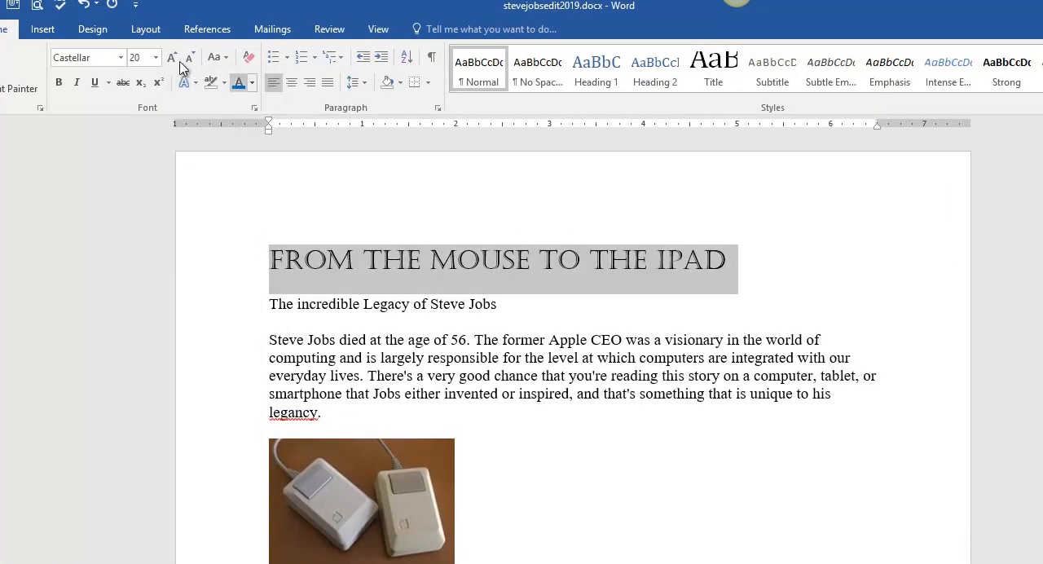
- Make the title "From the Mouse to the iPad" bold, purple and centered
{"action": "left_click", "coordinate": [58, 84]}
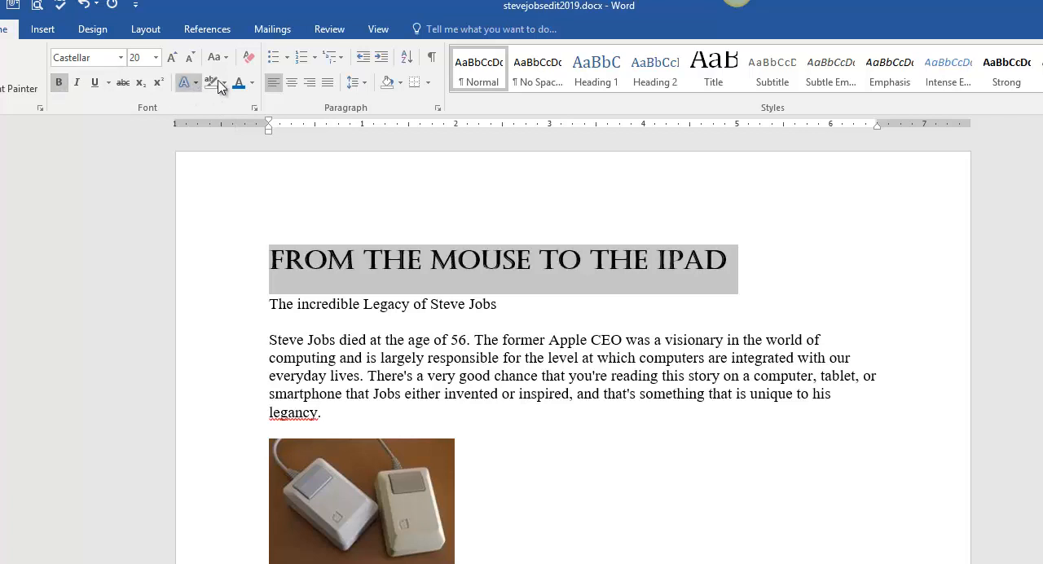
{"action": "left_click", "coordinate": [253, 84]}
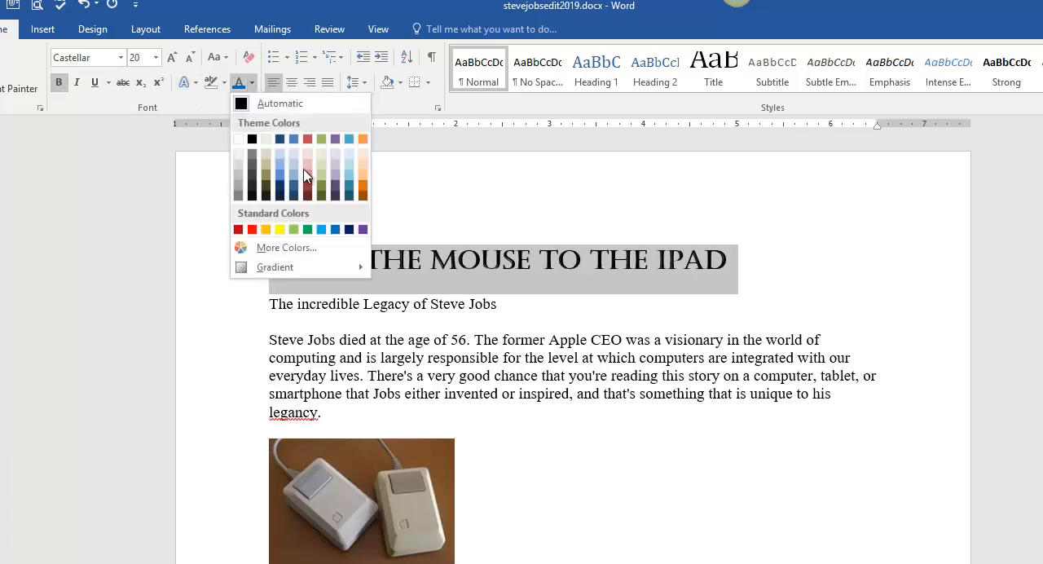
{"action": "left_click", "coordinate": [362, 229]}
{"action": "left_click", "coordinate": [292, 83]}
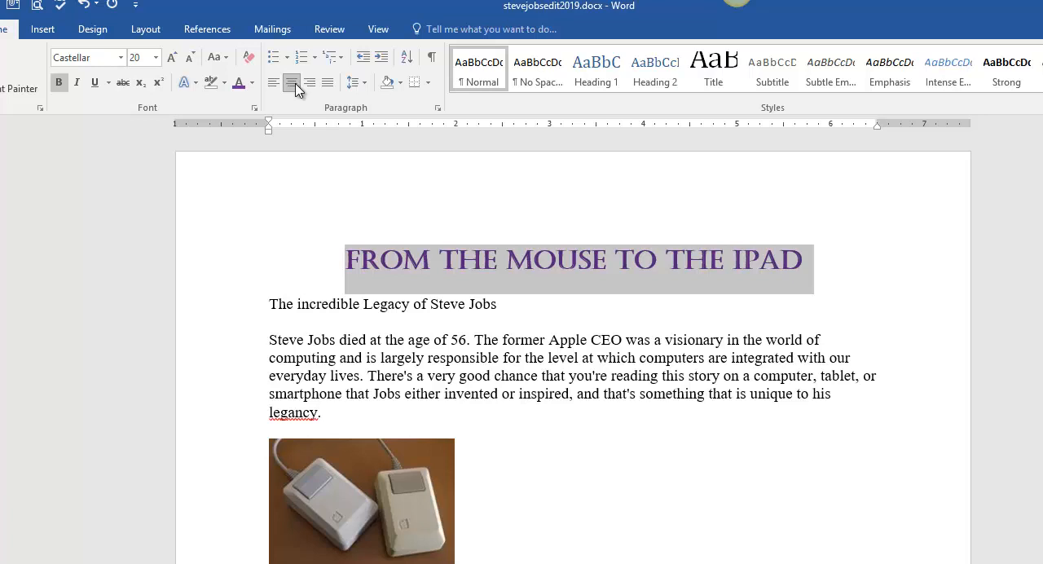
- Set the subheading "The incredible Legacy of Steve Jobs" to 16 pt Bauhaus 93
{"action": "left_click_drag", "start_coordinate": [496, 305], "coordinate": [274, 305]}
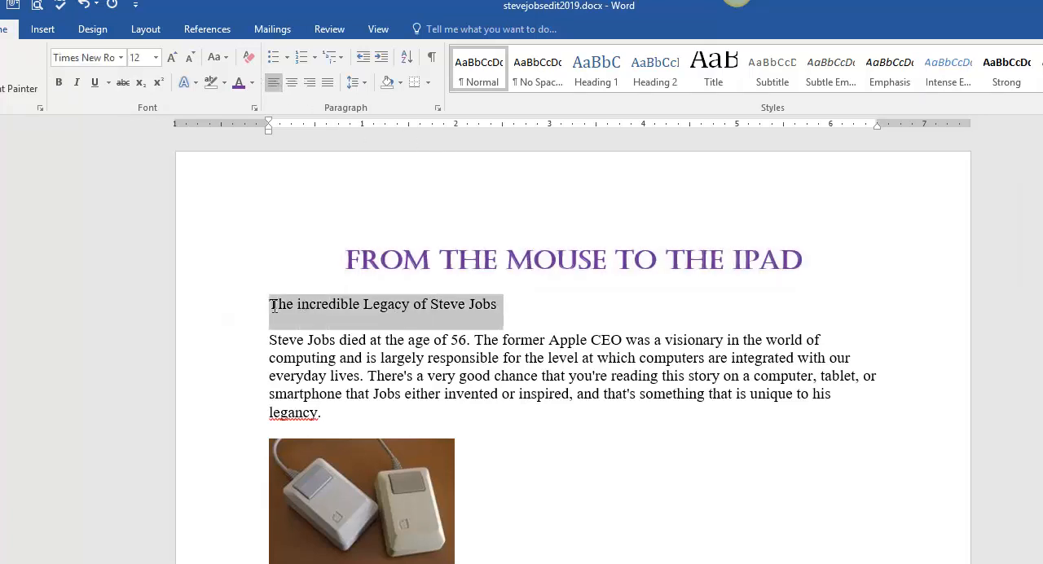
{"action": "left_click", "coordinate": [156, 57]}
{"action": "left_click", "coordinate": [136, 169]}
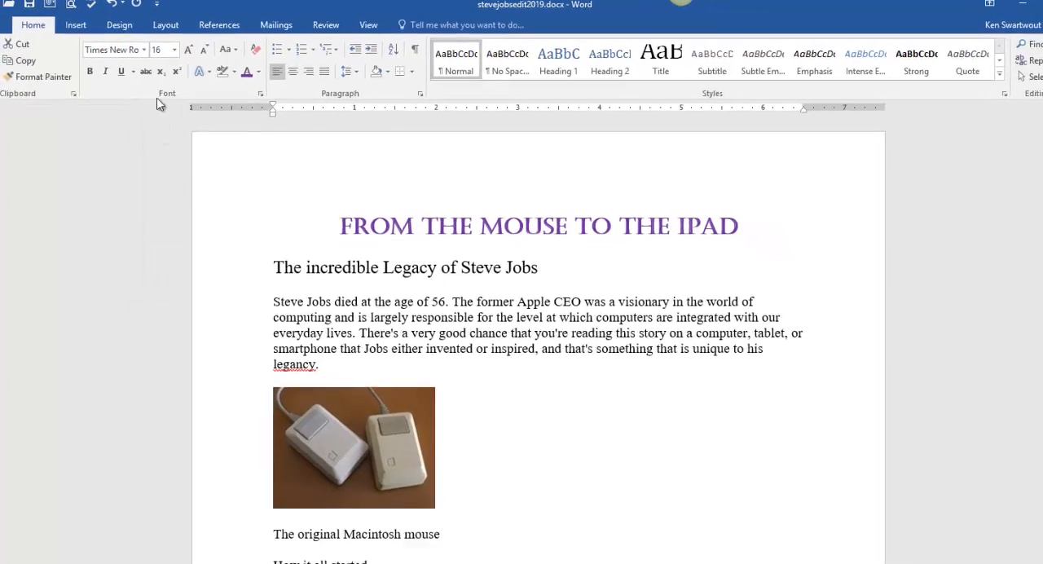
{"action": "left_click", "coordinate": [120, 57]}
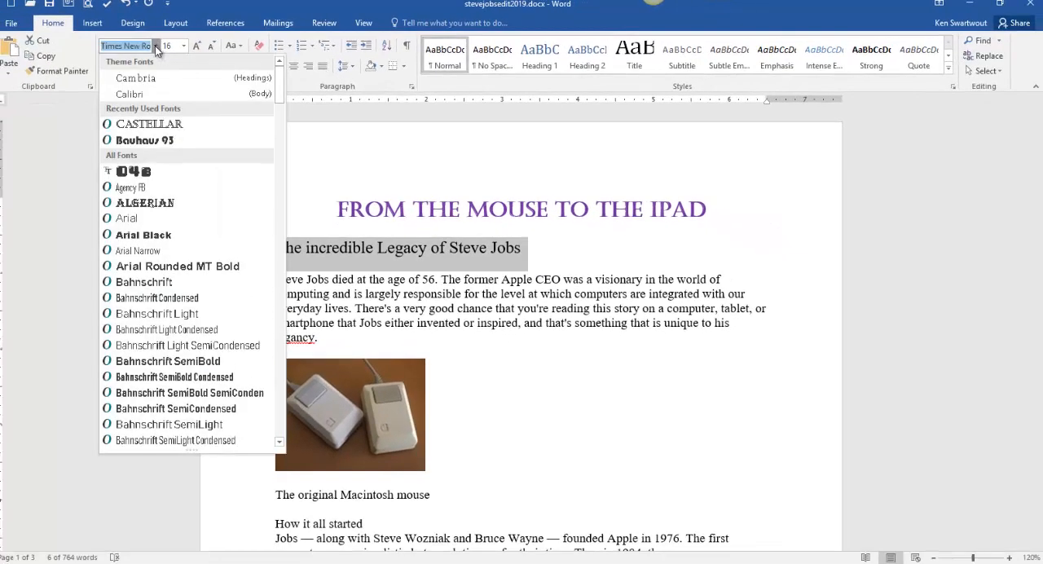
{"action": "scroll", "coordinate": [202, 240], "scroll_direction": "down", "scroll_amount": 3}
{"action": "scroll", "coordinate": [202, 247], "scroll_direction": "up", "scroll_amount": 1}
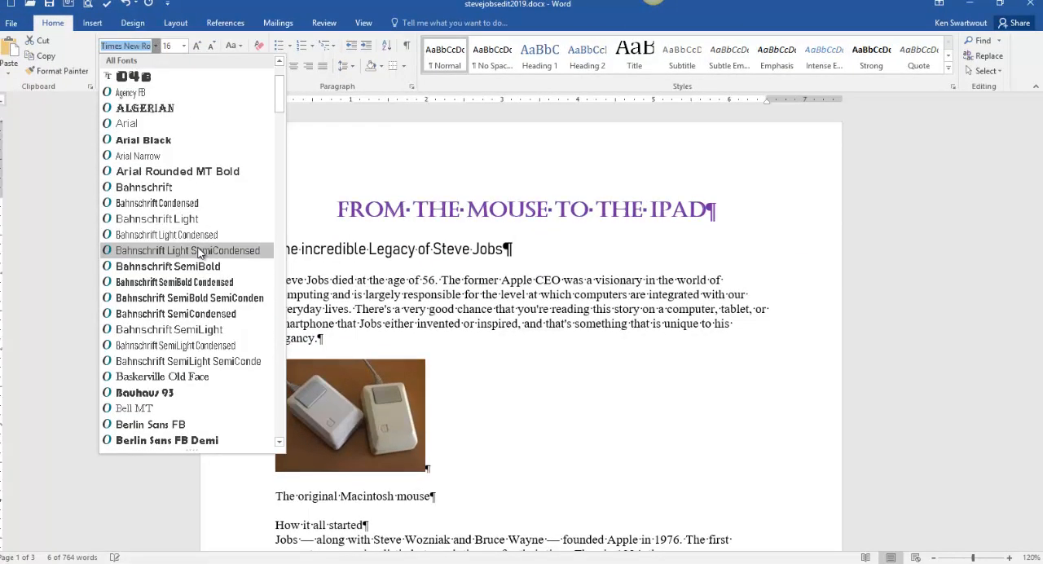
{"action": "scroll", "coordinate": [200, 257], "scroll_direction": "down", "scroll_amount": 1}
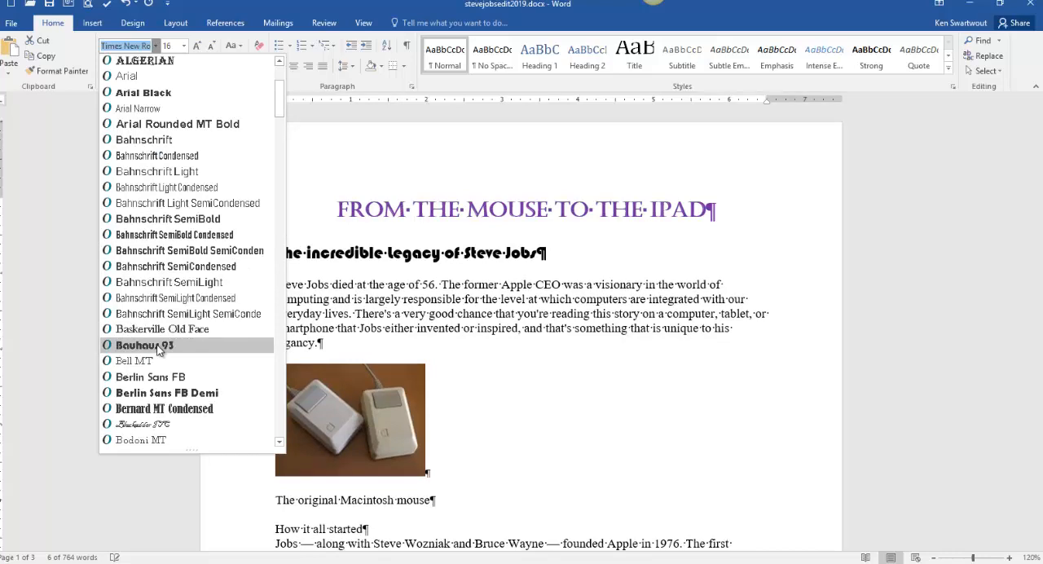
{"action": "left_click", "coordinate": [160, 349]}
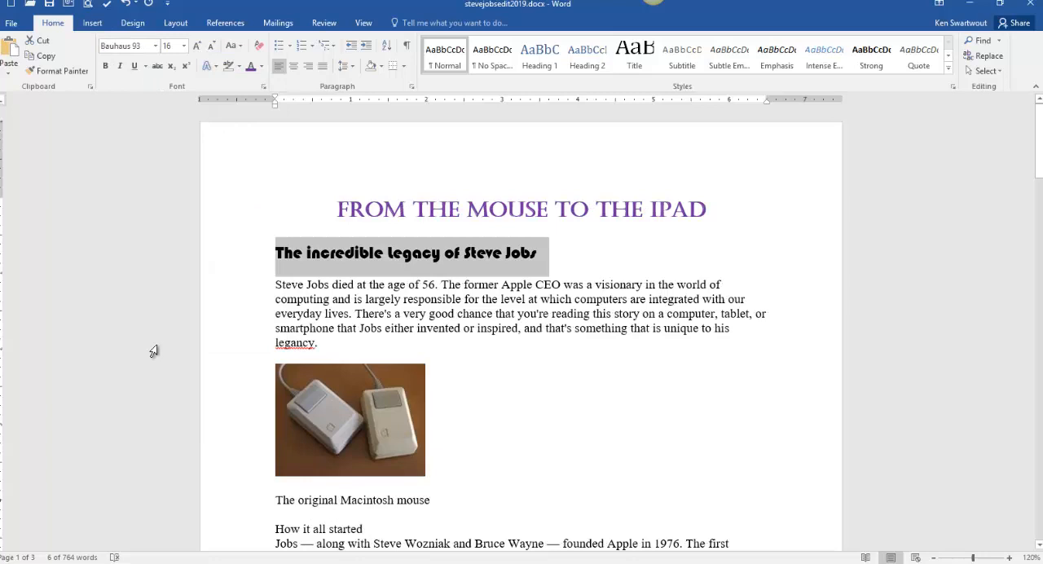
- Make the subheading "The incredible Legacy of Steve Jobs" bold and centered, with an aqua-blue theme font color
{"action": "left_click", "coordinate": [105, 66]}
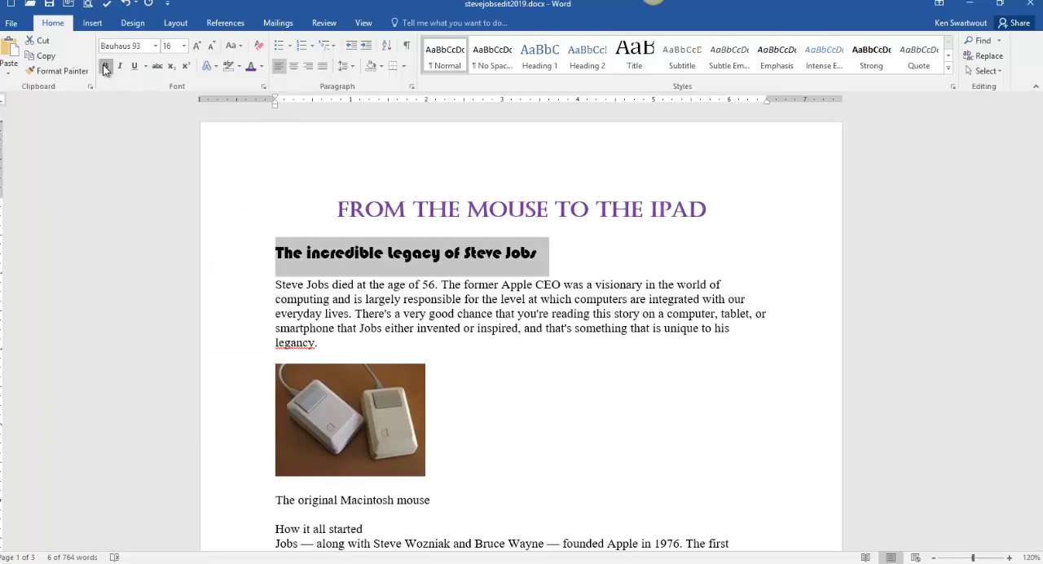
{"action": "left_click", "coordinate": [296, 68]}
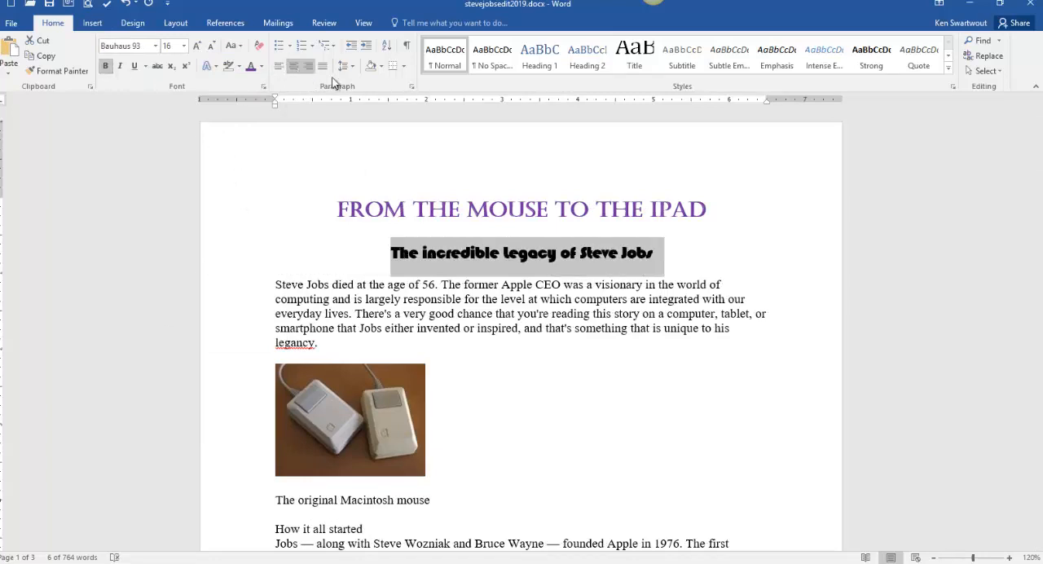
{"action": "left_click", "coordinate": [262, 68]}
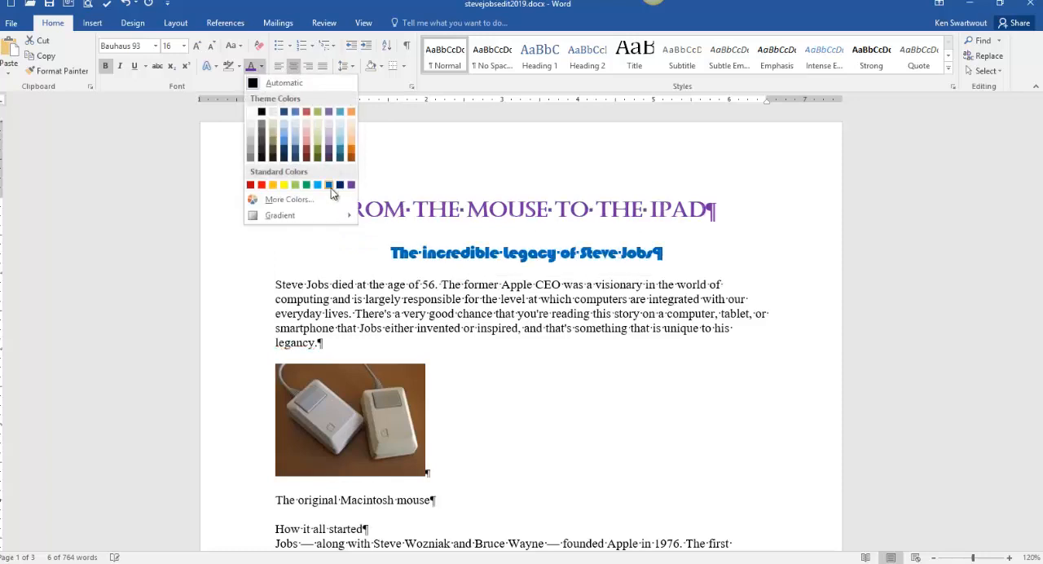
{"action": "left_click", "coordinate": [343, 116]}
{"action": "key", "text": "ctrl+shift+8"}
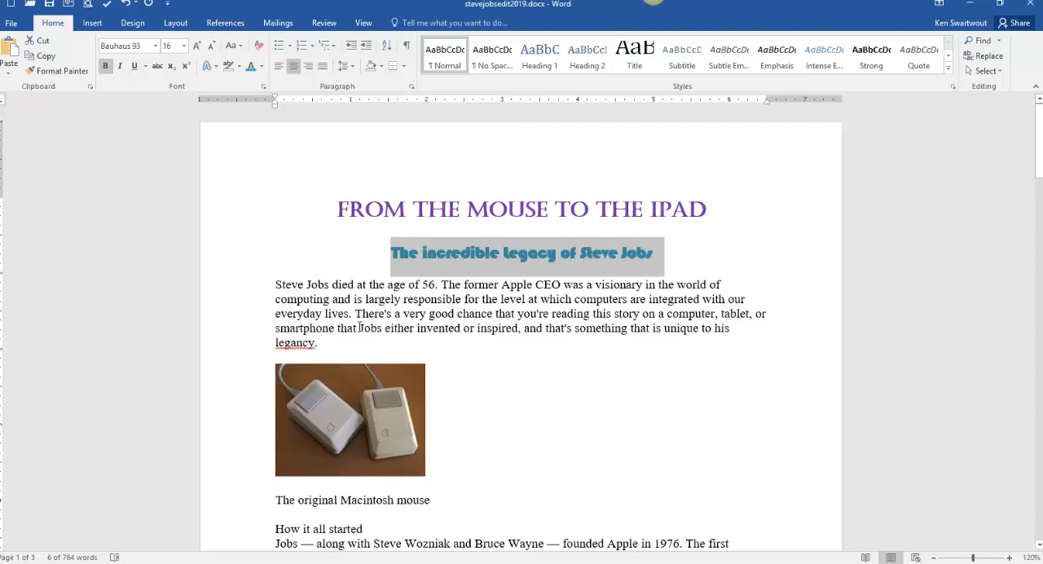
- Apply the Subtitle style to the headings "The original Macintosh mouse" and "The iMac changed everything"
{"action": "left_click", "coordinate": [375, 497]}
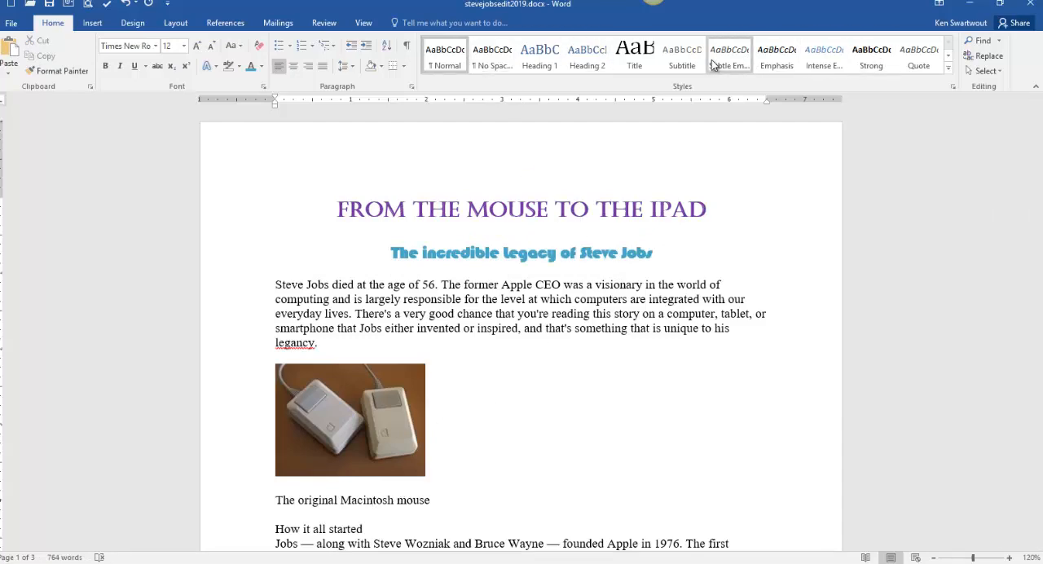
{"action": "left_click", "coordinate": [680, 58]}
{"action": "scroll", "coordinate": [471, 454], "scroll_direction": "down", "scroll_amount": 10}
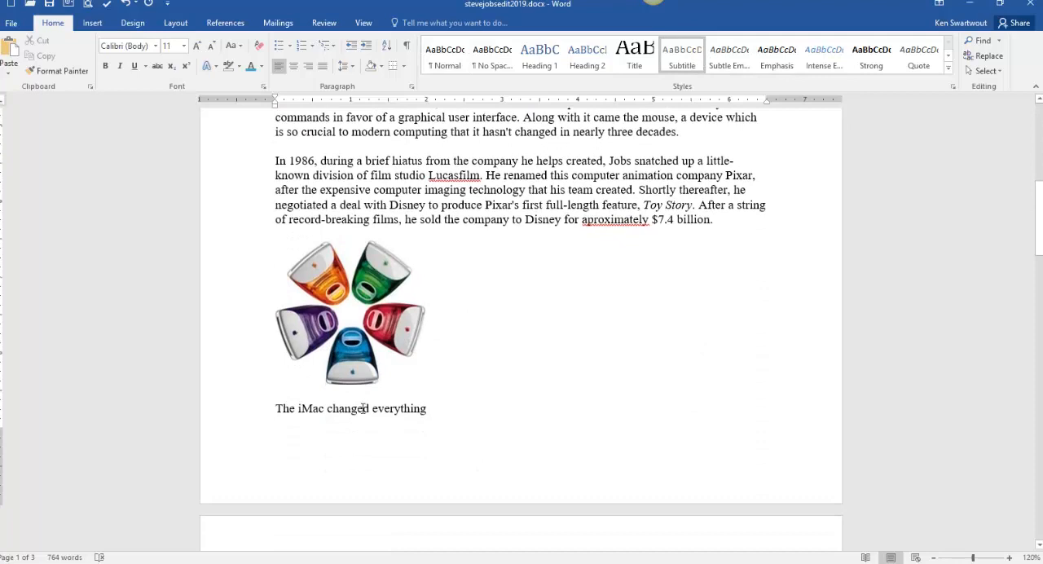
{"action": "left_click", "coordinate": [364, 408]}
{"action": "left_click_drag", "start_coordinate": [435, 413], "coordinate": [275, 409]}
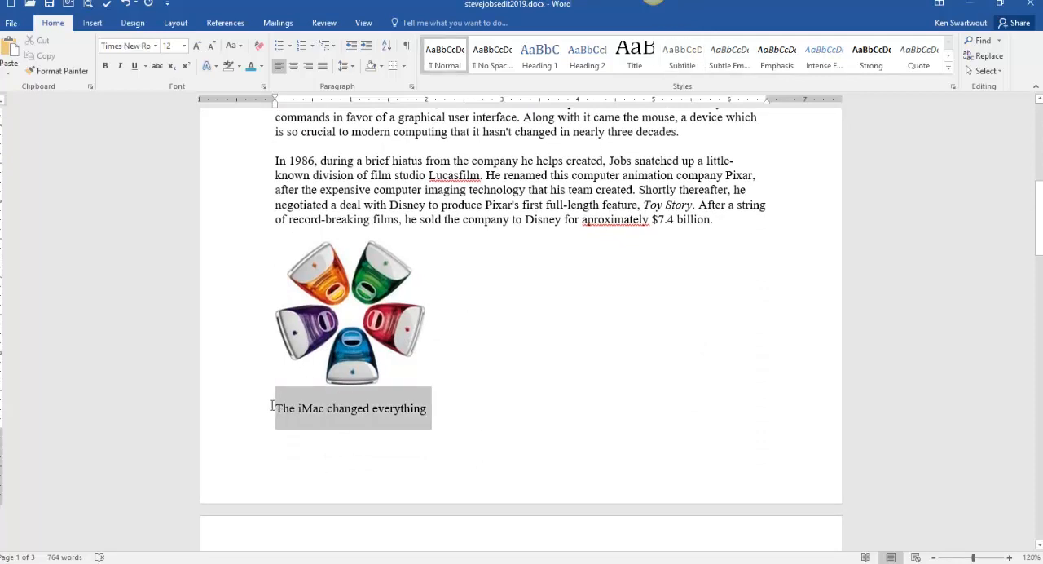
{"action": "left_click", "coordinate": [726, 65]}
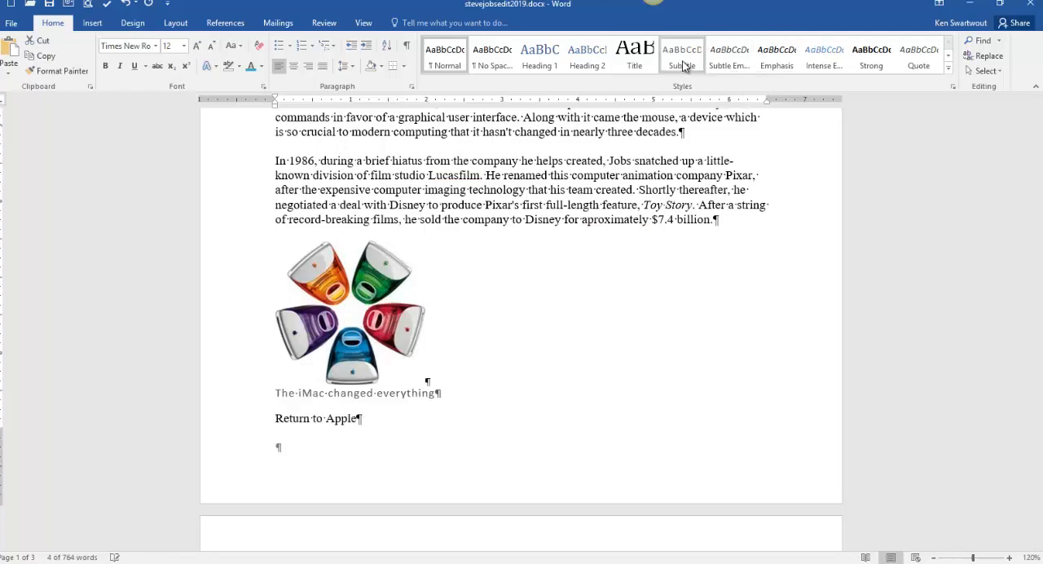
- Apply the Subtitle style to the caption "Jobs revolutionized mobile computing"
{"action": "scroll", "coordinate": [505, 381], "scroll_direction": "down", "scroll_amount": 3}
{"action": "scroll", "coordinate": [505, 383], "scroll_direction": "down", "scroll_amount": 3}
{"action": "left_click", "coordinate": [386, 416]}
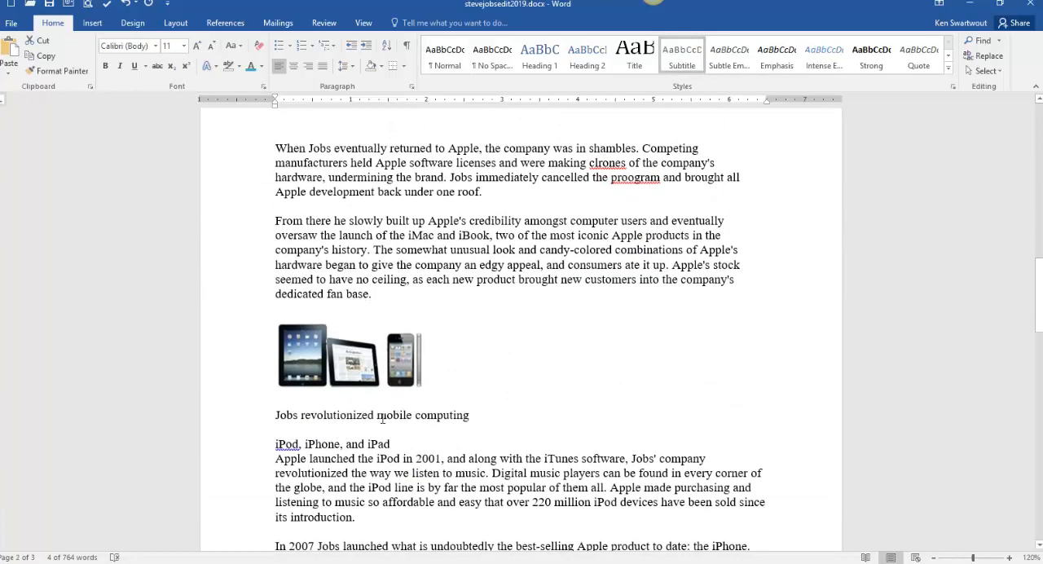
{"action": "left_click", "coordinate": [676, 57]}
- Look through the article for the secondary section headings that need the next style
{"action": "scroll", "coordinate": [586, 414], "scroll_direction": "down", "scroll_amount": 10}
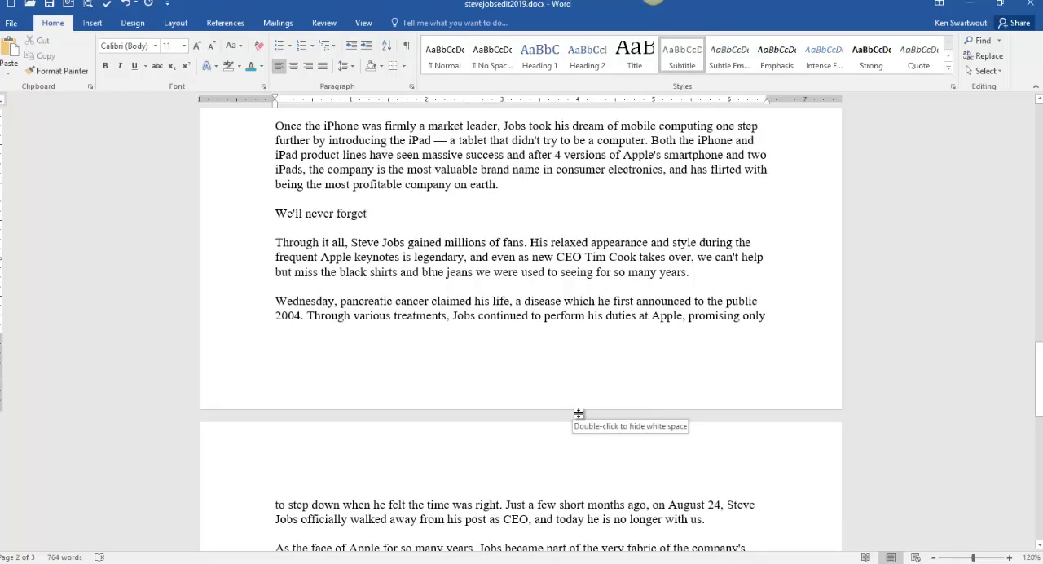
{"action": "scroll", "coordinate": [578, 414], "scroll_direction": "down", "scroll_amount": 4}
{"action": "scroll", "coordinate": [583, 414], "scroll_direction": "up", "scroll_amount": 8}
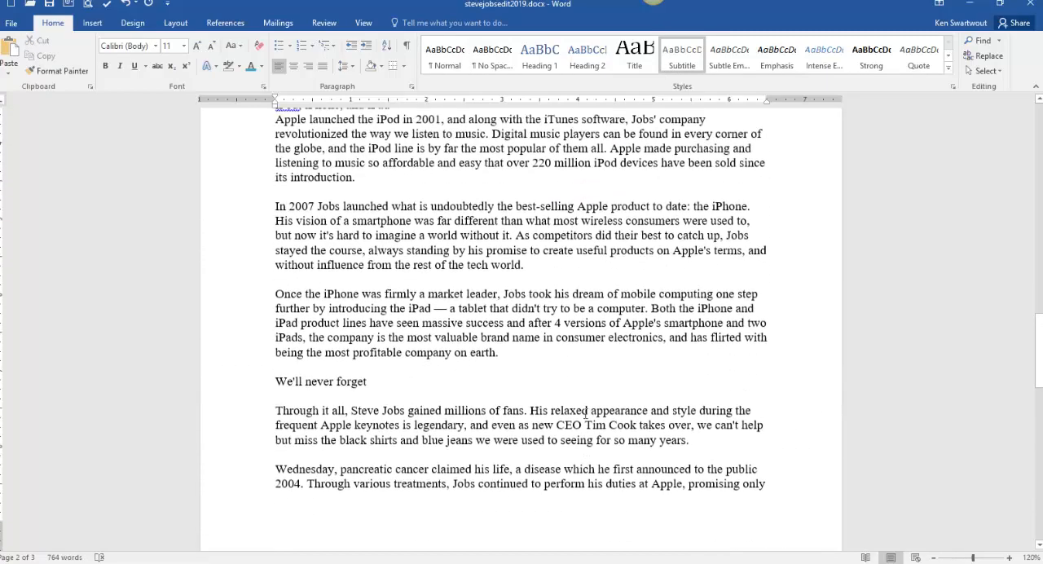
{"action": "scroll", "coordinate": [585, 414], "scroll_direction": "up", "scroll_amount": 1}
{"action": "scroll", "coordinate": [584, 413], "scroll_direction": "up", "scroll_amount": 3}
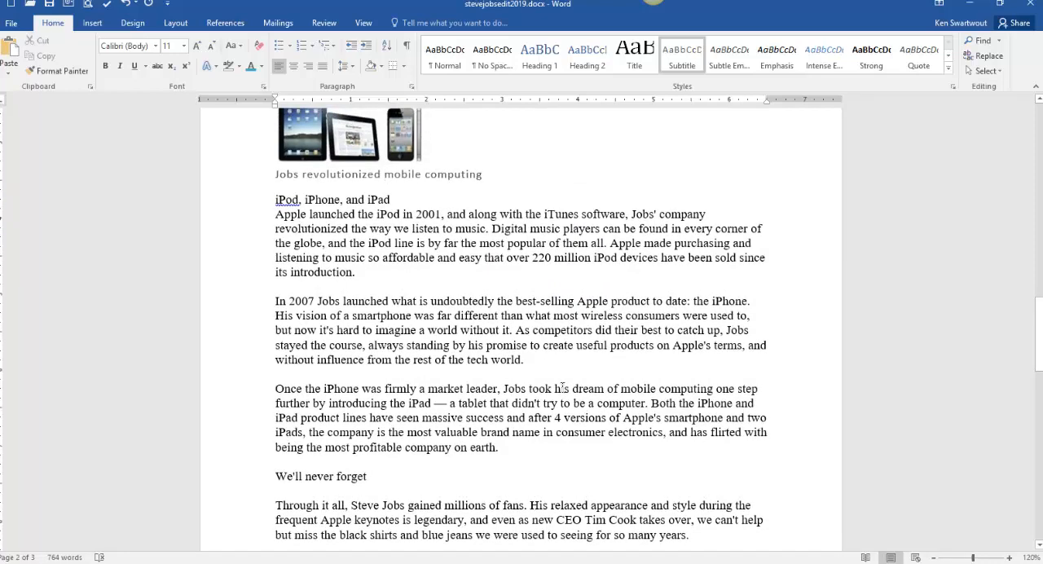
{"action": "left_click", "coordinate": [327, 200]}
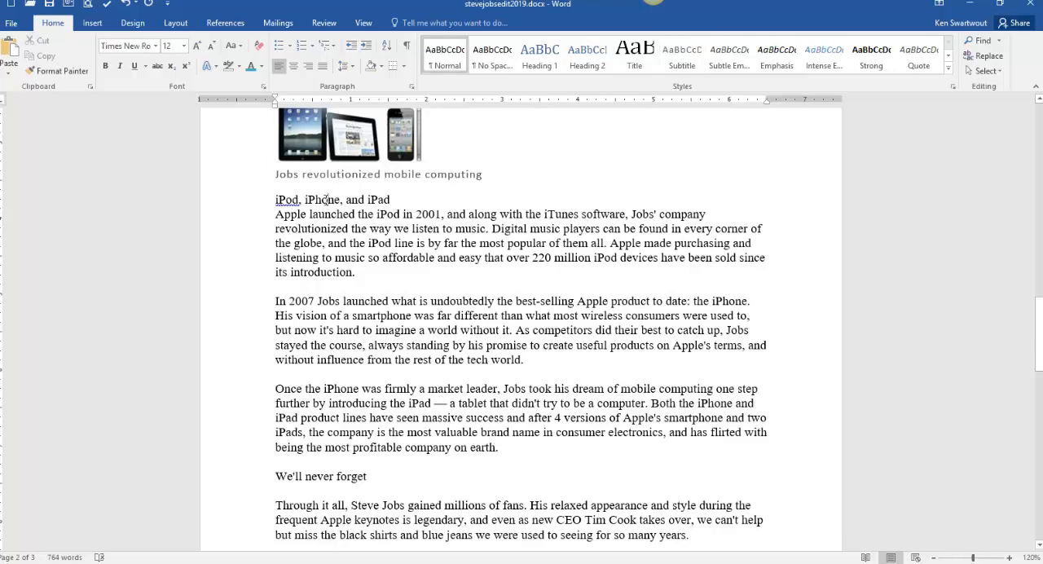
{"action": "scroll", "coordinate": [346, 196], "scroll_direction": "up", "scroll_amount": 15}
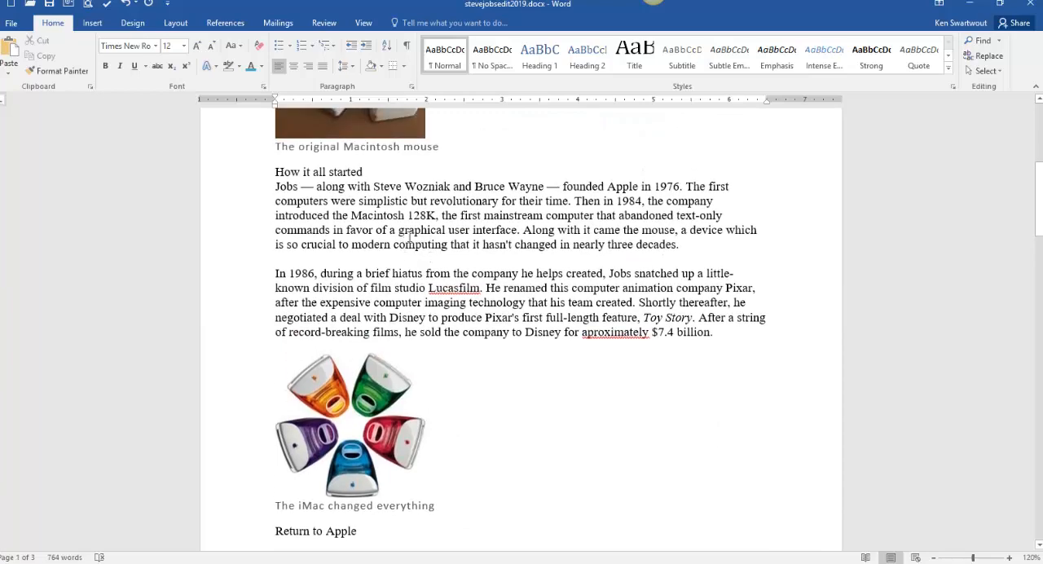
{"action": "scroll", "coordinate": [415, 314], "scroll_direction": "up", "scroll_amount": 5}
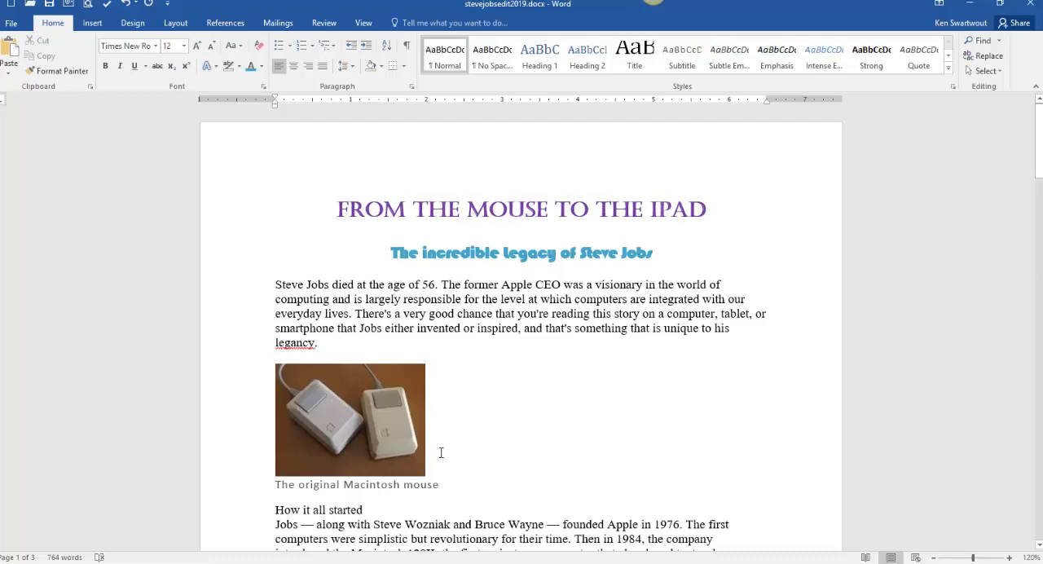
- Try the Intense Emphasis style on "How it all started" with only the cursor placed in the word "started"
{"action": "scroll", "coordinate": [453, 462], "scroll_direction": "down", "scroll_amount": 2}
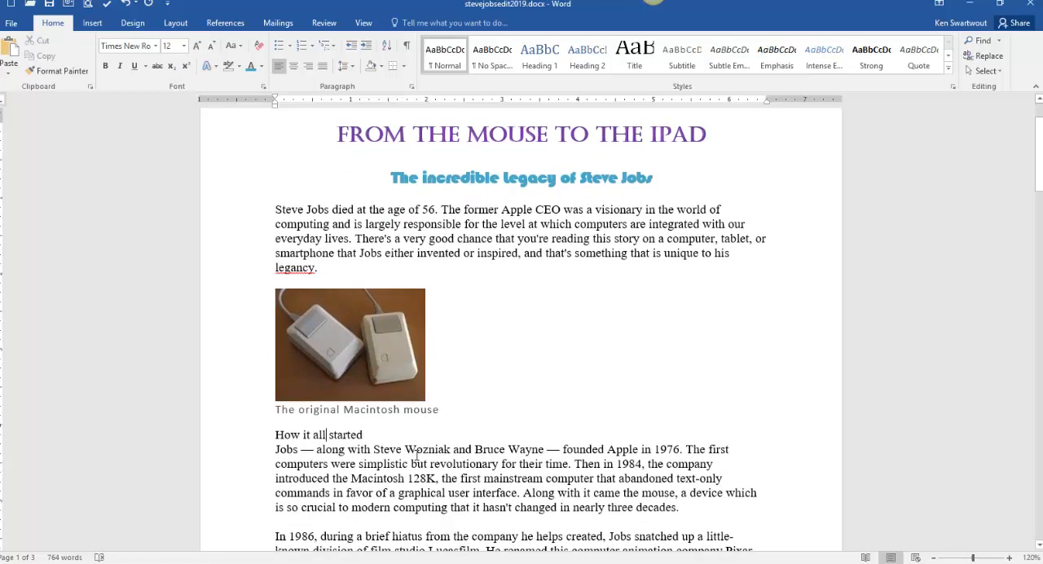
{"action": "key", "text": "ctrl+shift+8"}
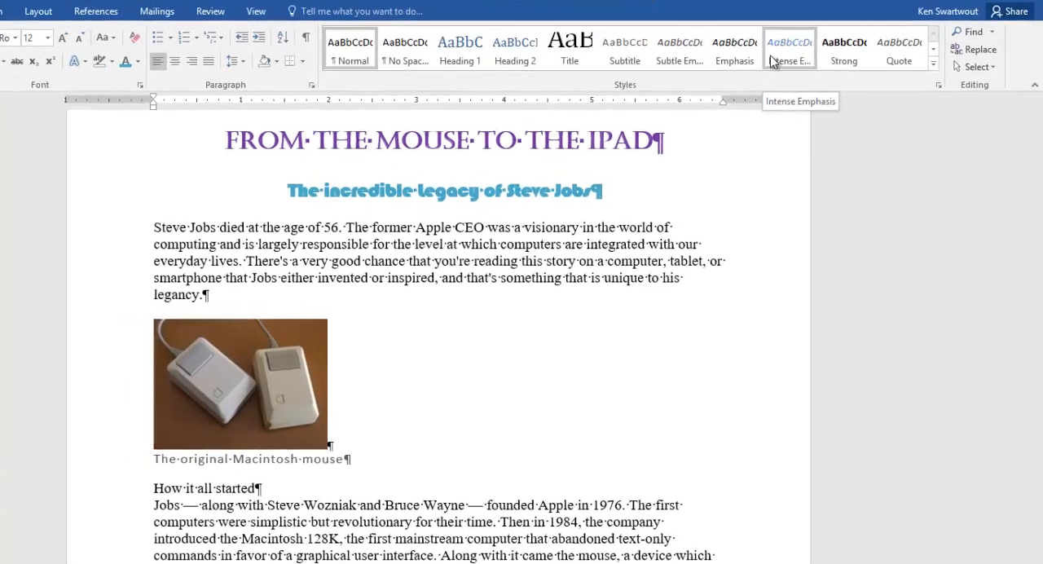
{"action": "key", "text": "ctrl+shift+8"}
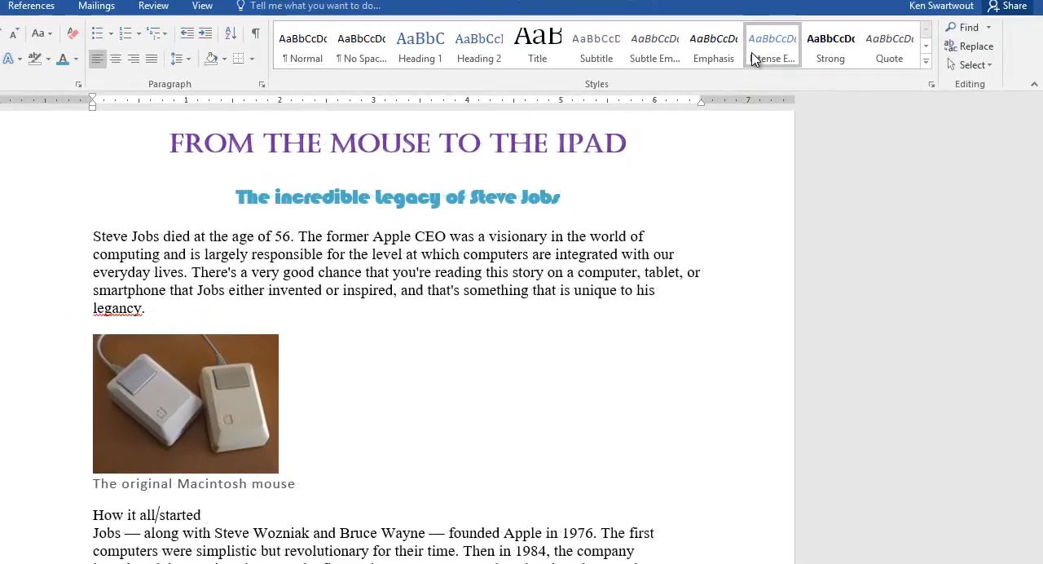
{"action": "left_click", "coordinate": [157, 515]}
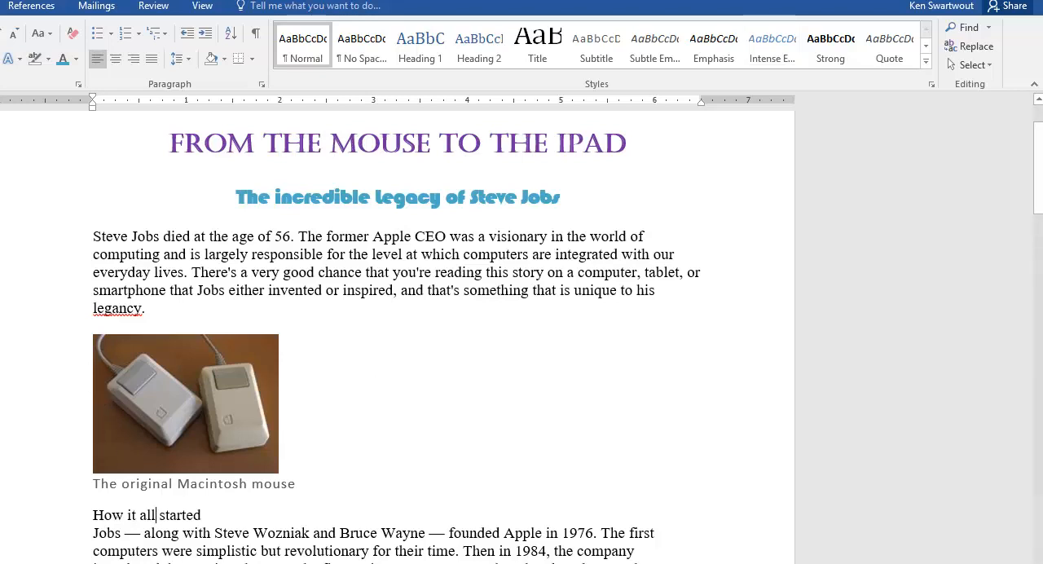
{"action": "left_click", "coordinate": [185, 512]}
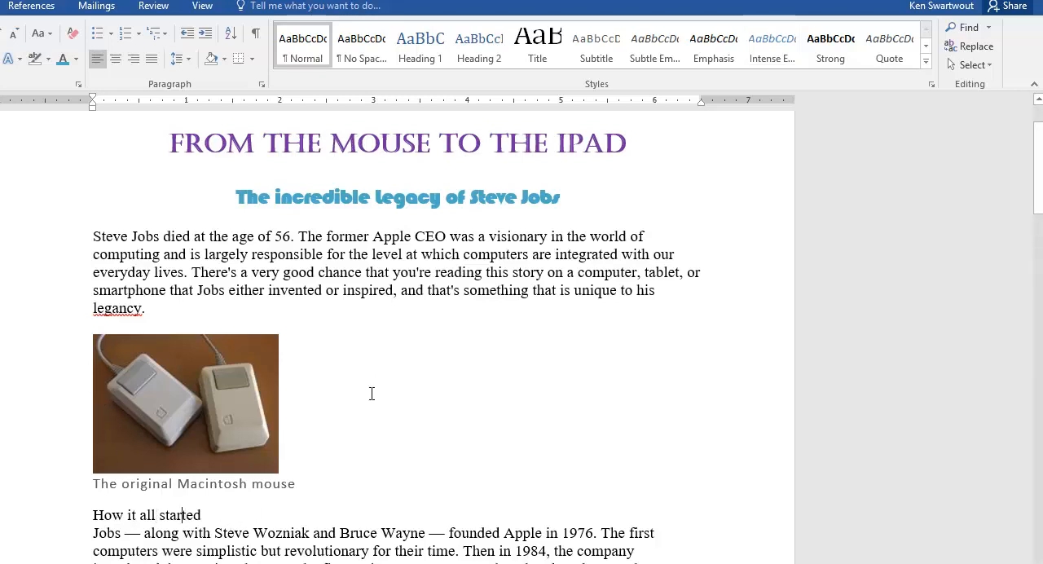
{"action": "left_click", "coordinate": [759, 68]}
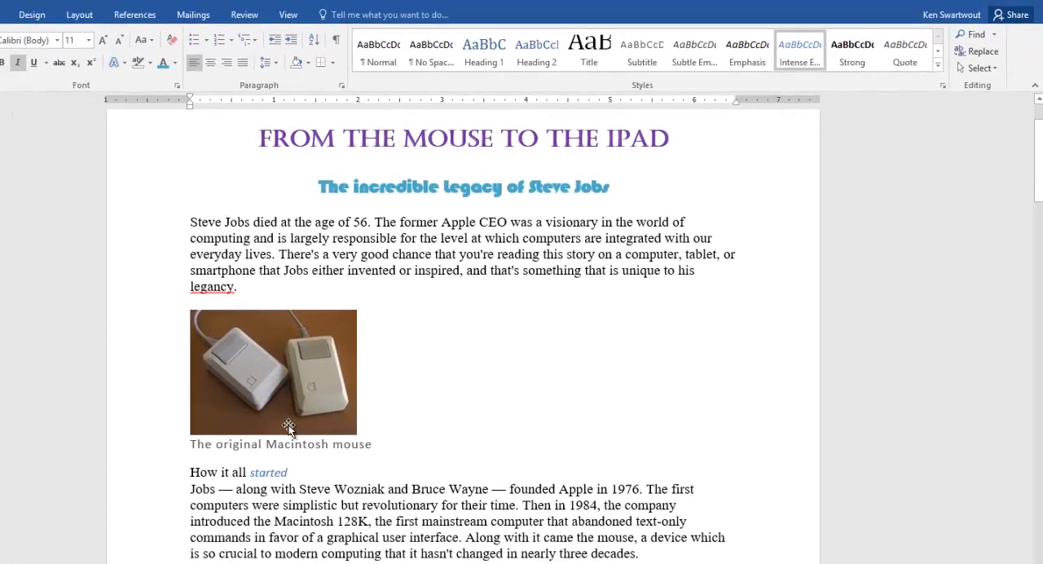
- Apply the Intense Emphasis style to the entire heading "How it all started"
{"action": "left_click_drag", "start_coordinate": [365, 435], "coordinate": [275, 435]}
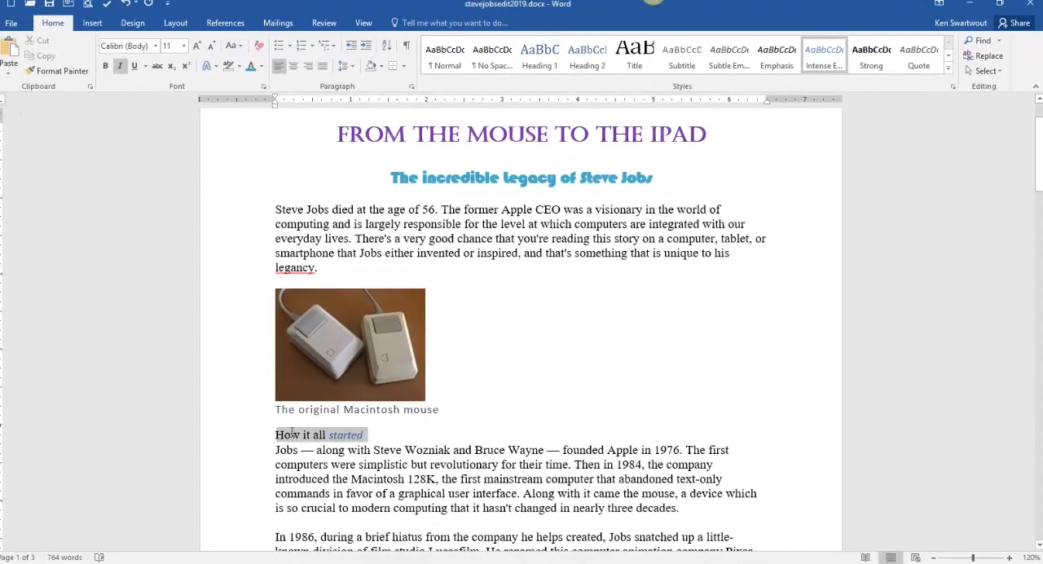
{"action": "left_click", "coordinate": [815, 70]}
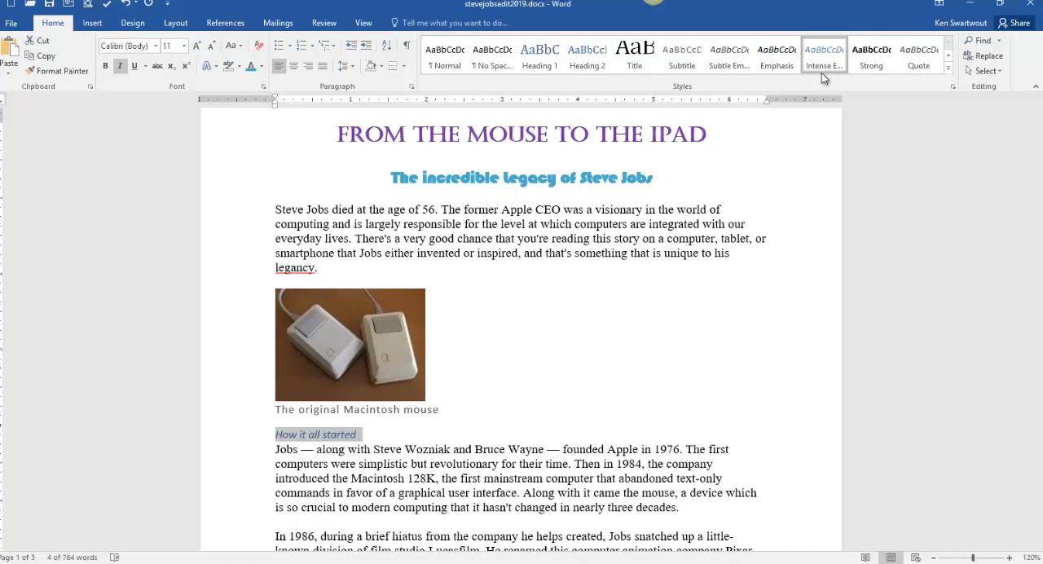
{"action": "left_click", "coordinate": [948, 70]}
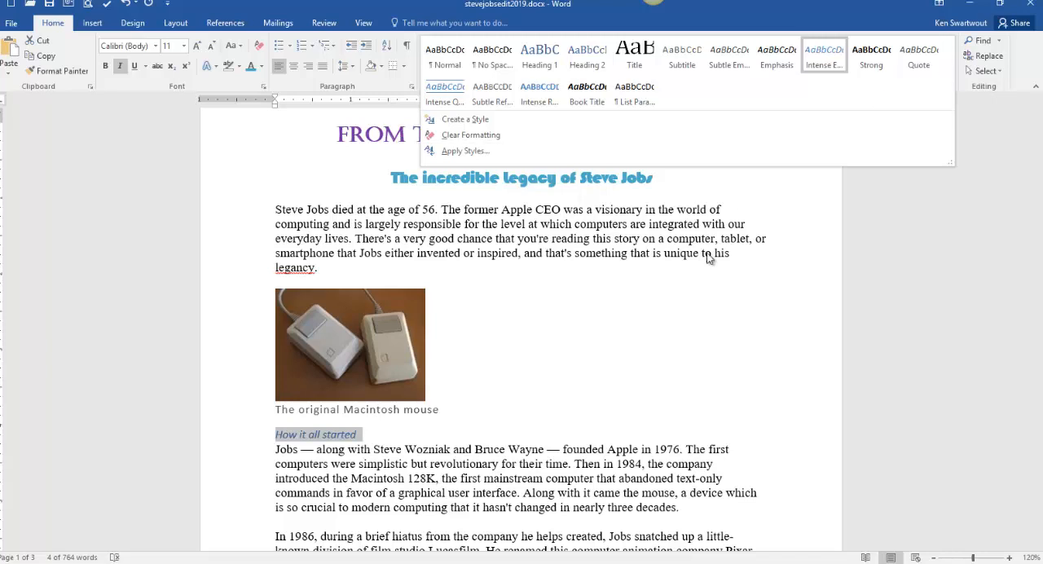
{"action": "left_click", "coordinate": [651, 261]}
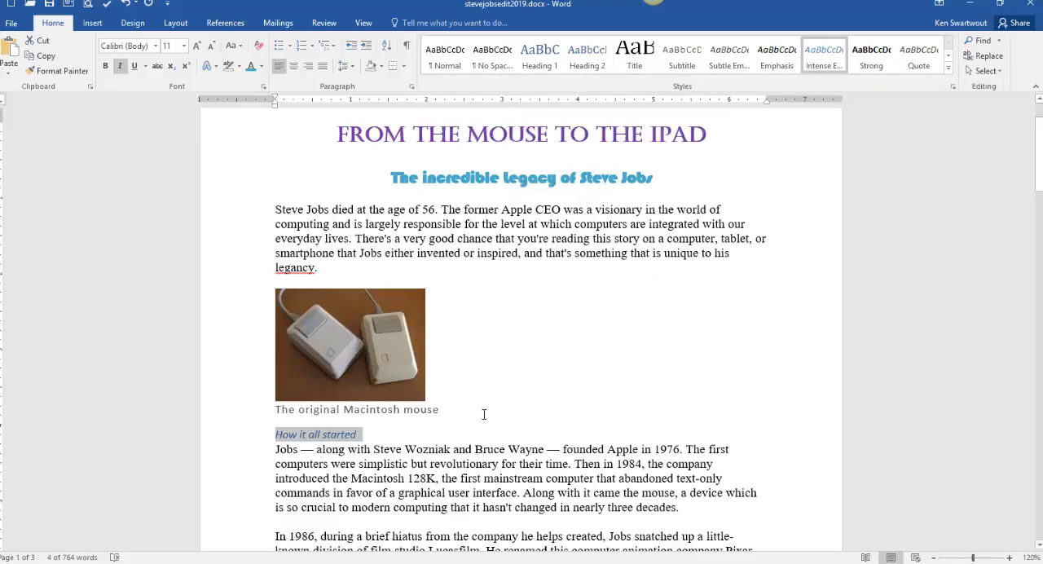
- Apply the Intense Emphasis style to the headings "Return to Apple", "iPod, iPhone, and iPad" and "We'll never forget"
{"action": "scroll", "coordinate": [548, 366], "scroll_direction": "down", "scroll_amount": 10}
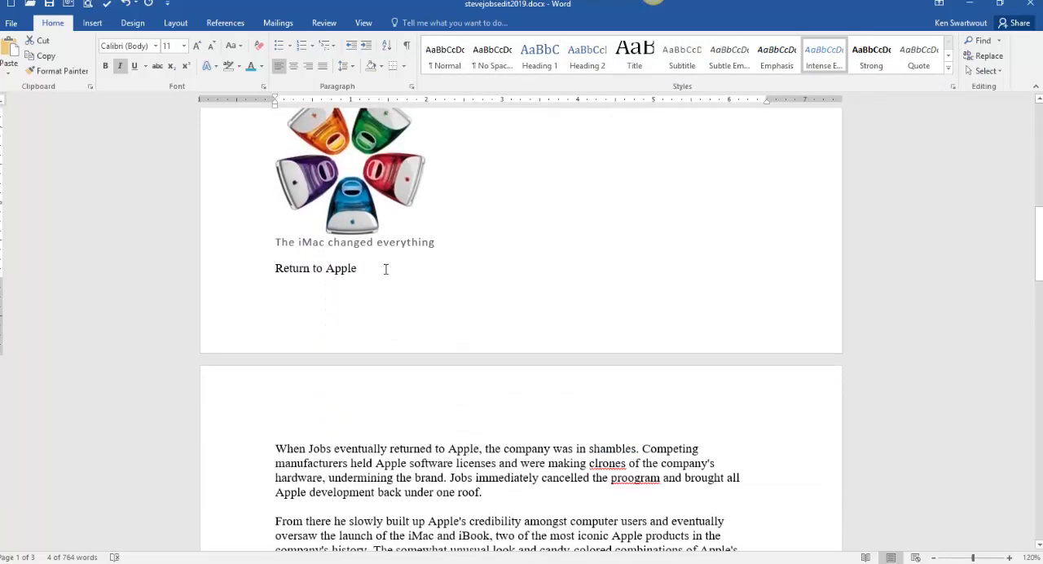
{"action": "triple_click", "coordinate": [311, 267]}
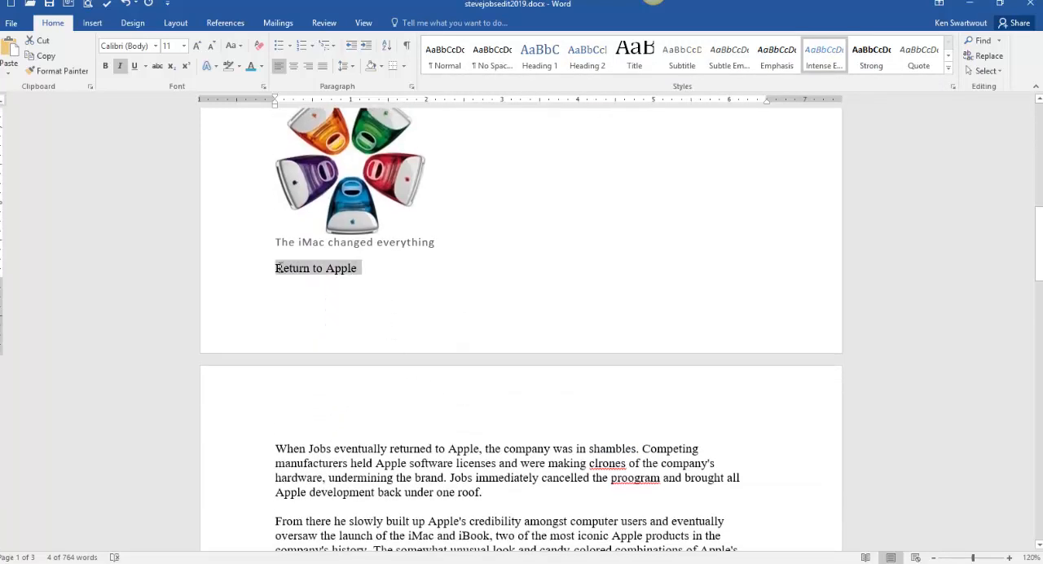
{"action": "left_click", "coordinate": [821, 57]}
{"action": "scroll", "coordinate": [449, 352], "scroll_direction": "down", "scroll_amount": 8}
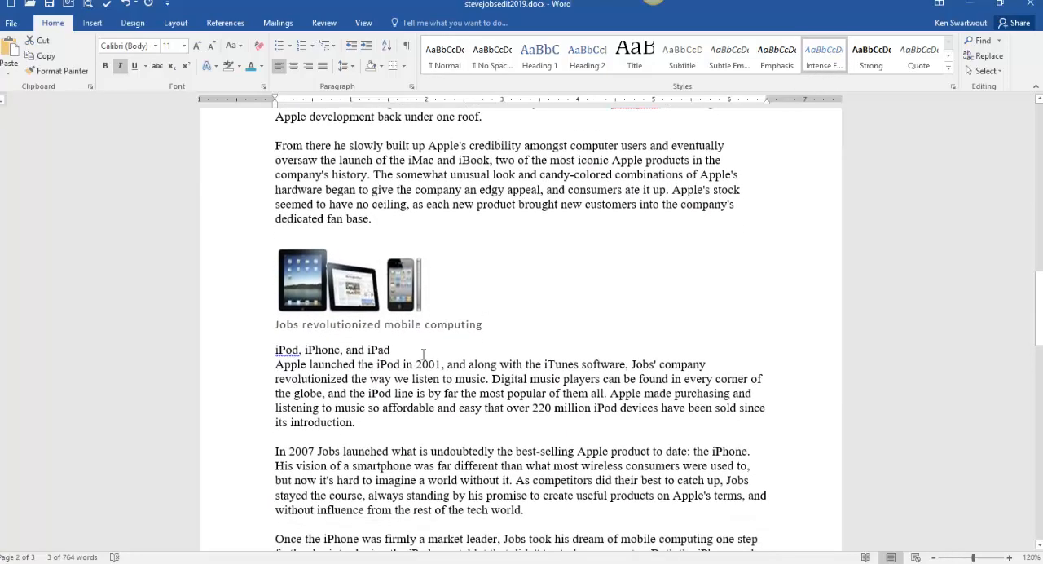
{"action": "triple_click", "coordinate": [342, 351]}
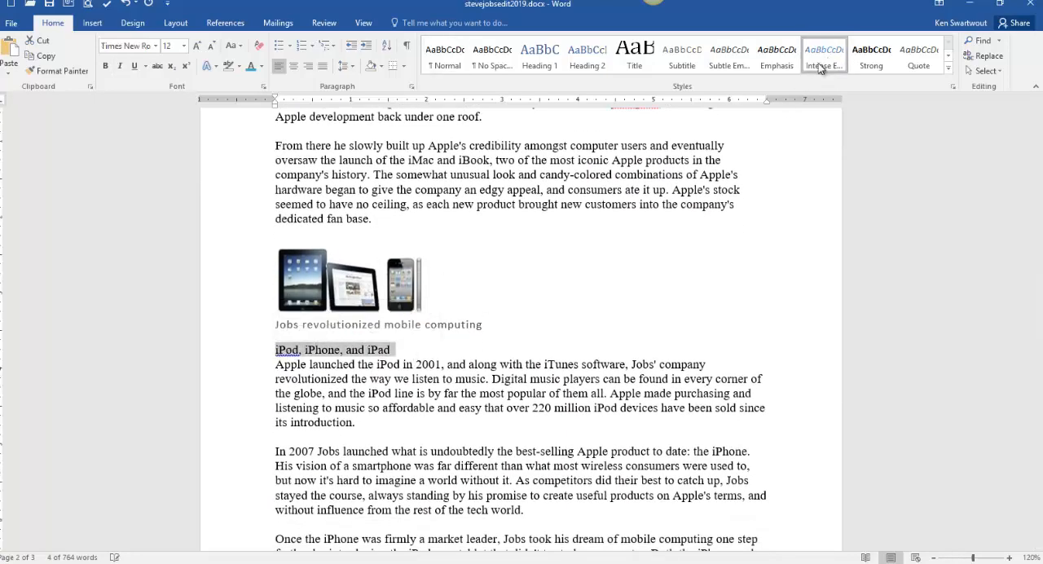
{"action": "left_click", "coordinate": [823, 58]}
{"action": "scroll", "coordinate": [388, 255], "scroll_direction": "down", "scroll_amount": 8}
{"action": "triple_click", "coordinate": [388, 255]}
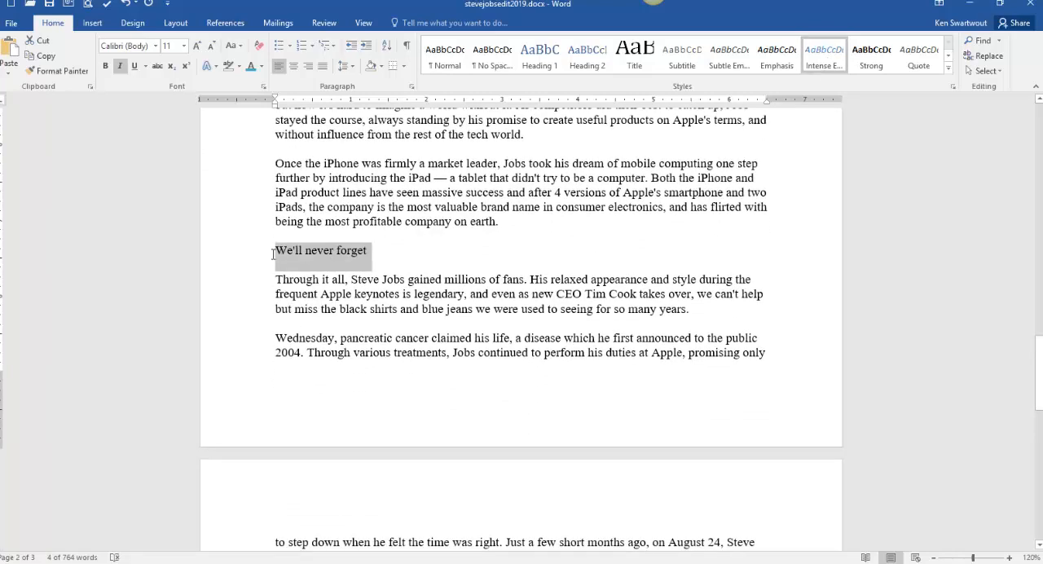
{"action": "left_click", "coordinate": [808, 58]}
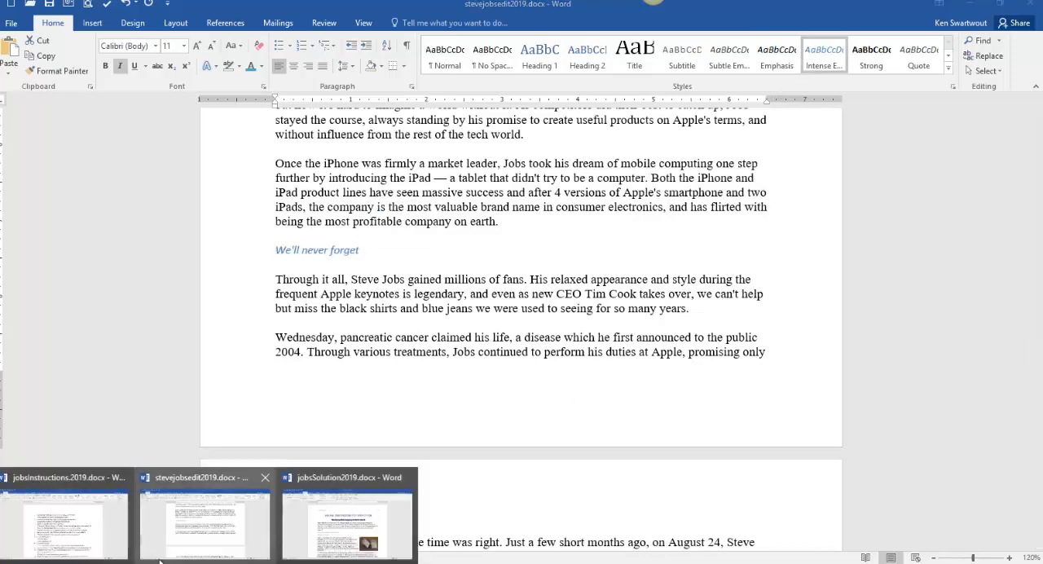
- Check the paragraph spacing instruction in jobsInstructions.2019.docx and return to stevejobsedit2019.docx
{"action": "left_click", "coordinate": [331, 517]}
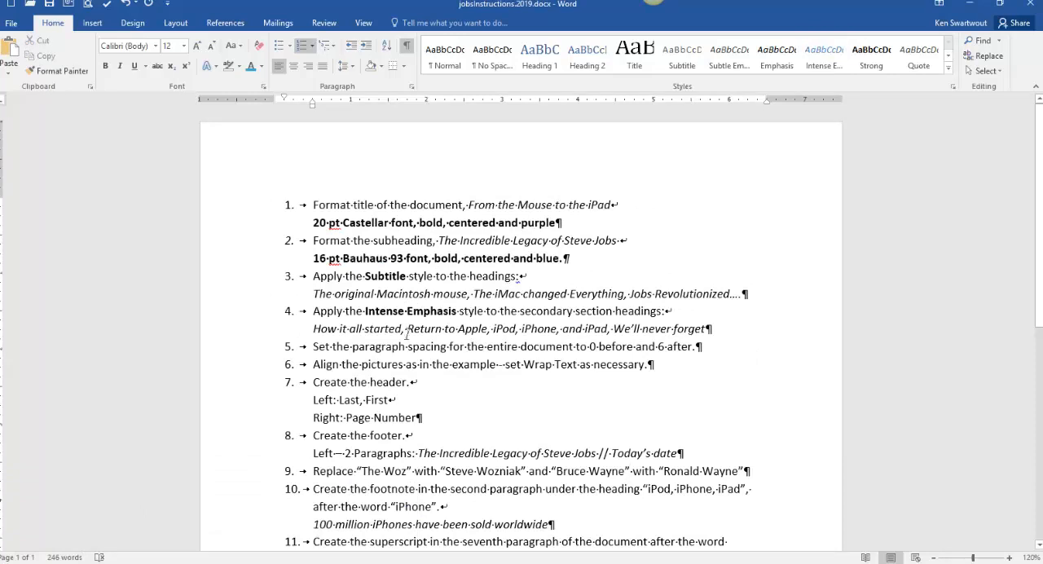
{"action": "left_click_drag", "start_coordinate": [318, 346], "coordinate": [574, 348]}
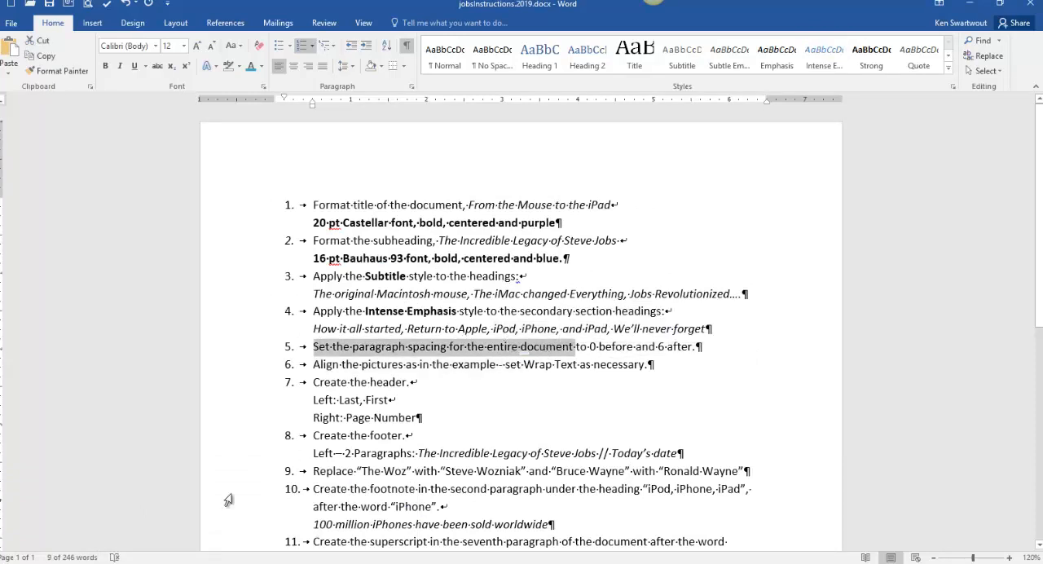
{"action": "left_click", "coordinate": [236, 538]}
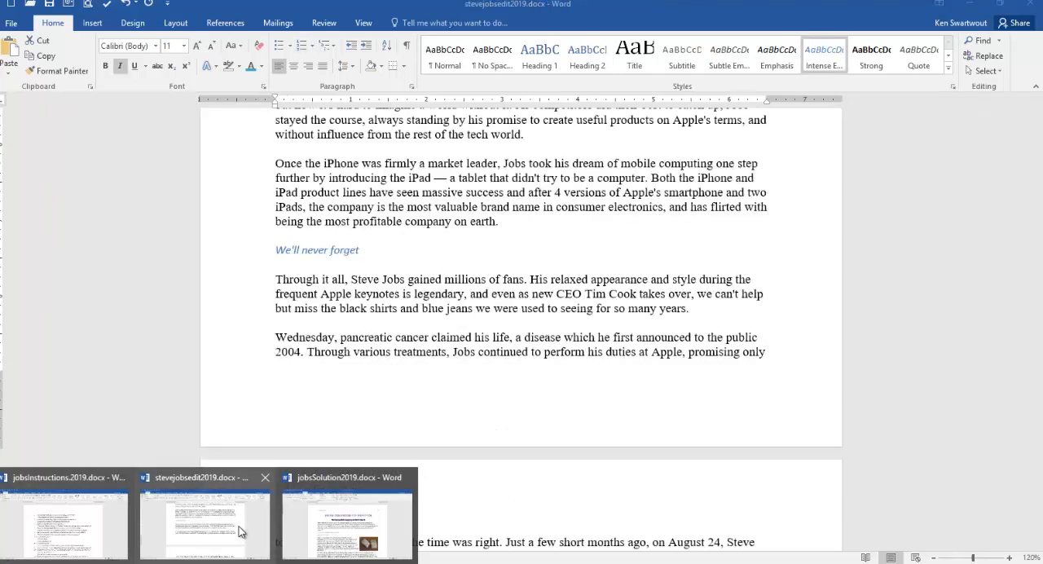
- Set the paragraph spacing of the entire document to 0 pt before and 6 pt after
{"action": "left_click", "coordinate": [511, 357]}
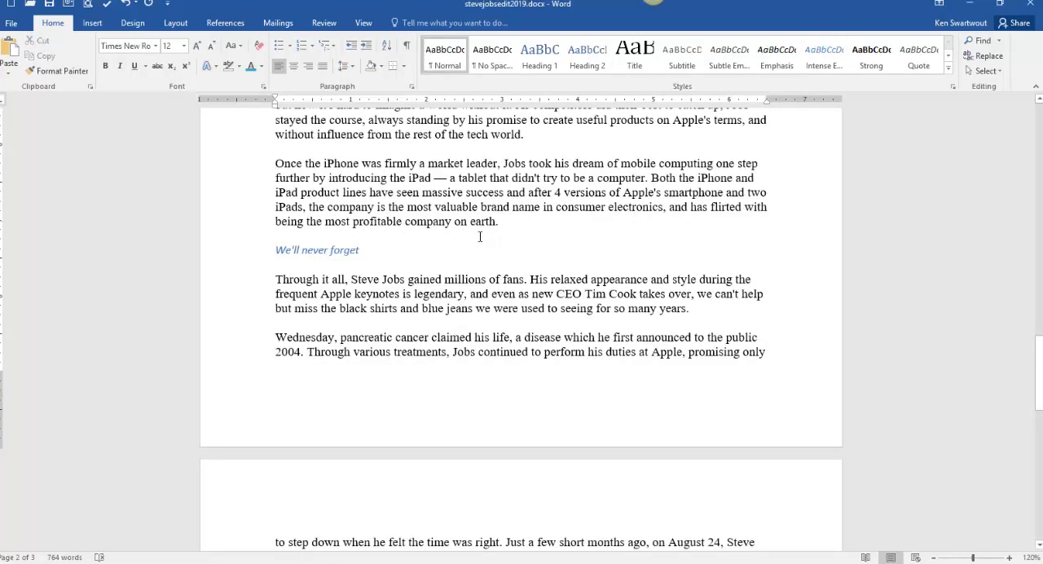
{"action": "triple_click", "coordinate": [241, 200]}
{"action": "scroll", "coordinate": [451, 298], "scroll_direction": "up", "scroll_amount": 12}
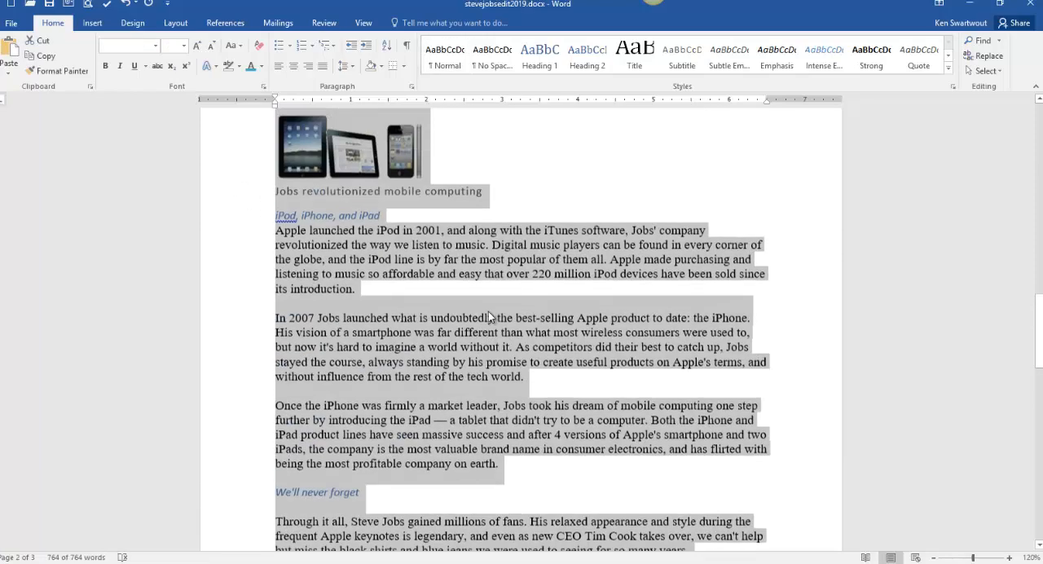
{"action": "scroll", "coordinate": [365, 219], "scroll_direction": "up", "scroll_amount": 1}
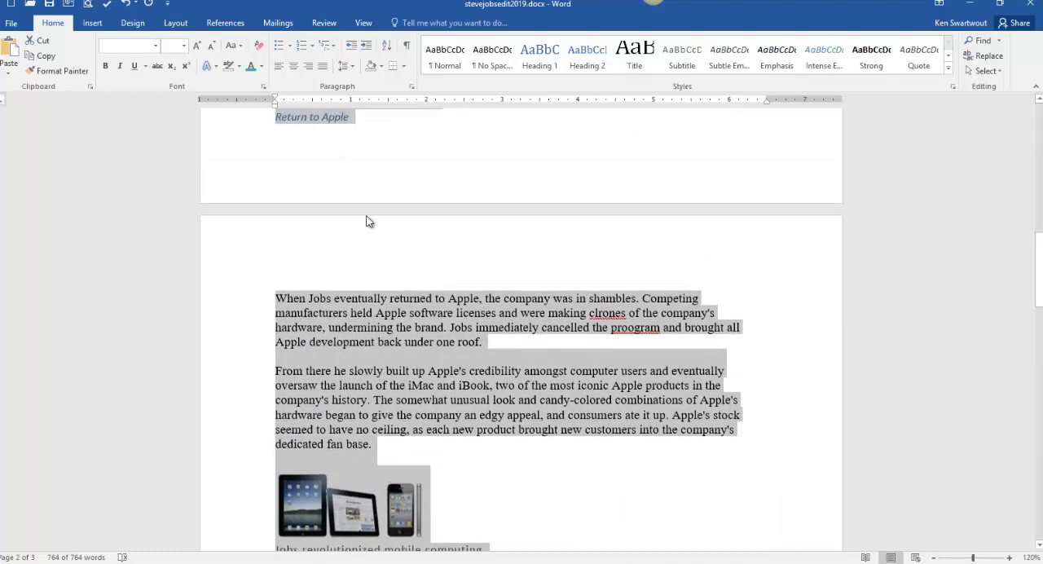
{"action": "scroll", "coordinate": [373, 224], "scroll_direction": "up", "scroll_amount": 10}
{"action": "scroll", "coordinate": [376, 229], "scroll_direction": "up", "scroll_amount": 5}
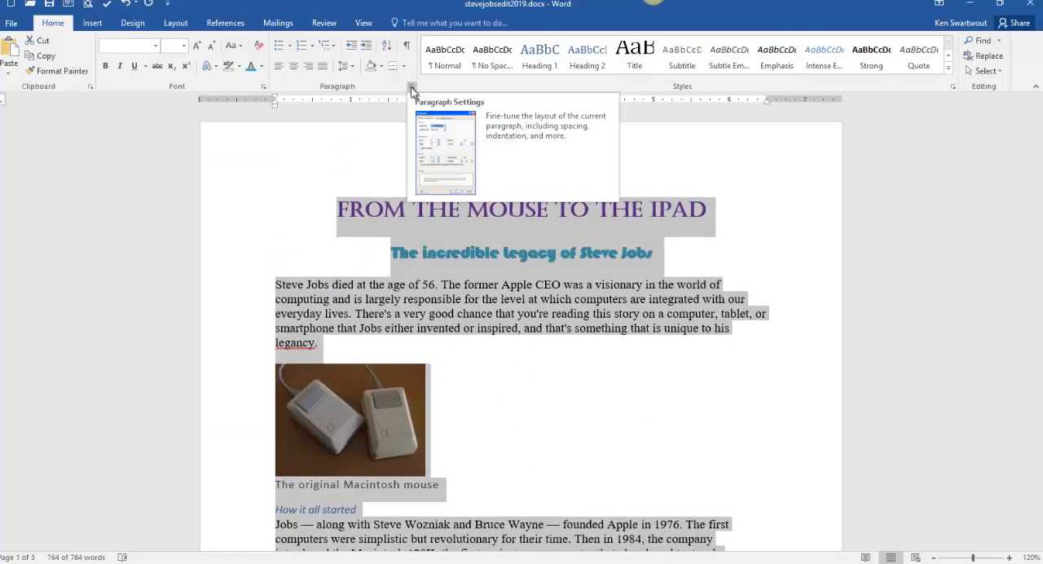
{"action": "left_click", "coordinate": [132, 24]}
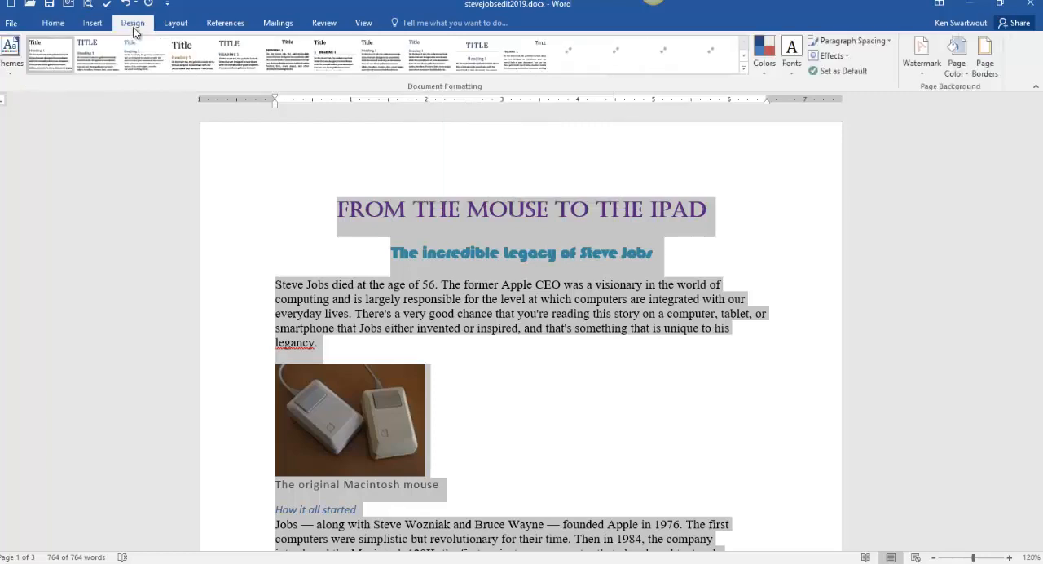
{"action": "left_click", "coordinate": [174, 27]}
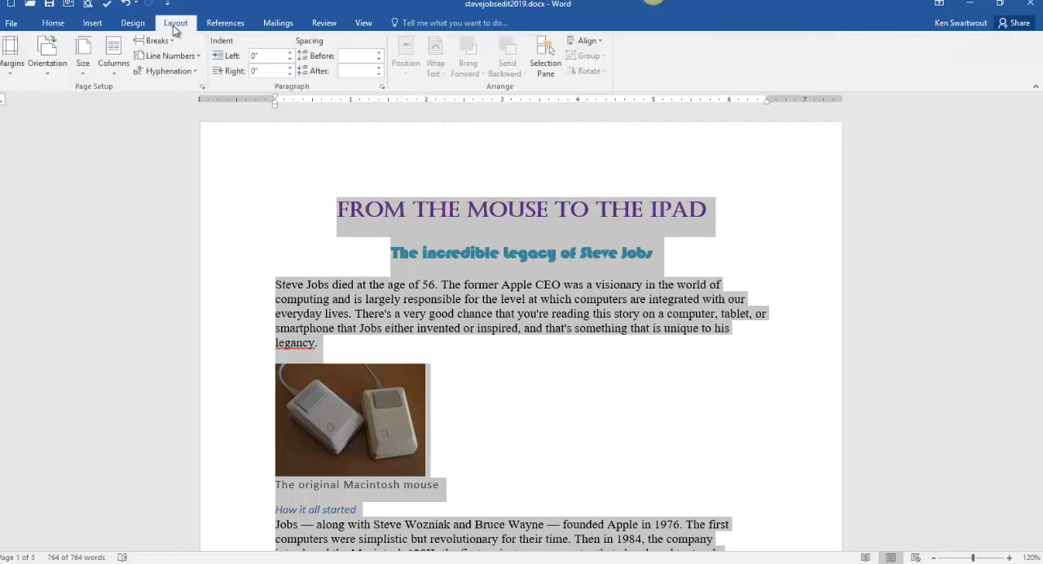
{"action": "left_click", "coordinate": [379, 59]}
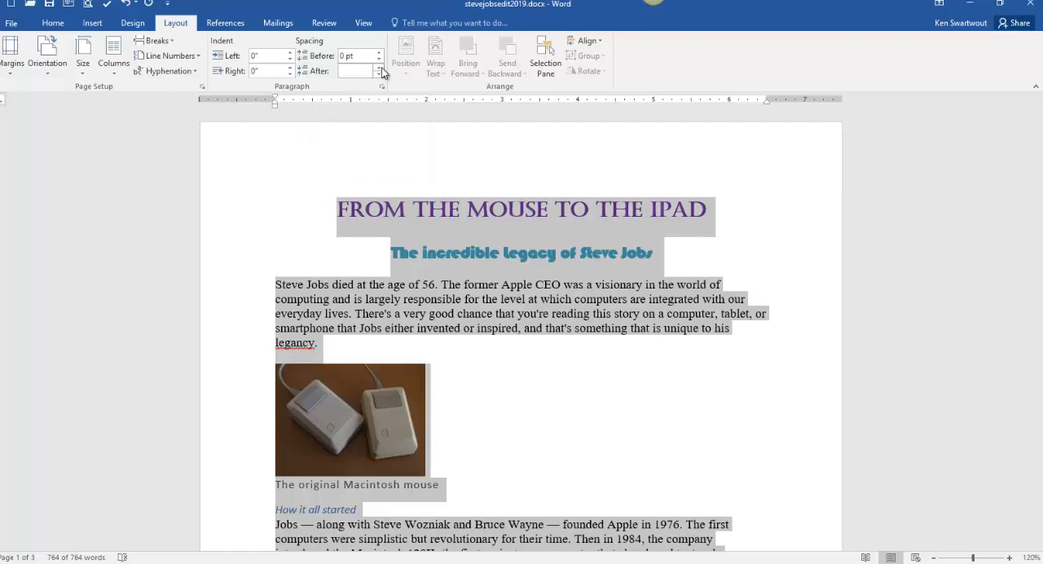
{"action": "left_click", "coordinate": [379, 75]}
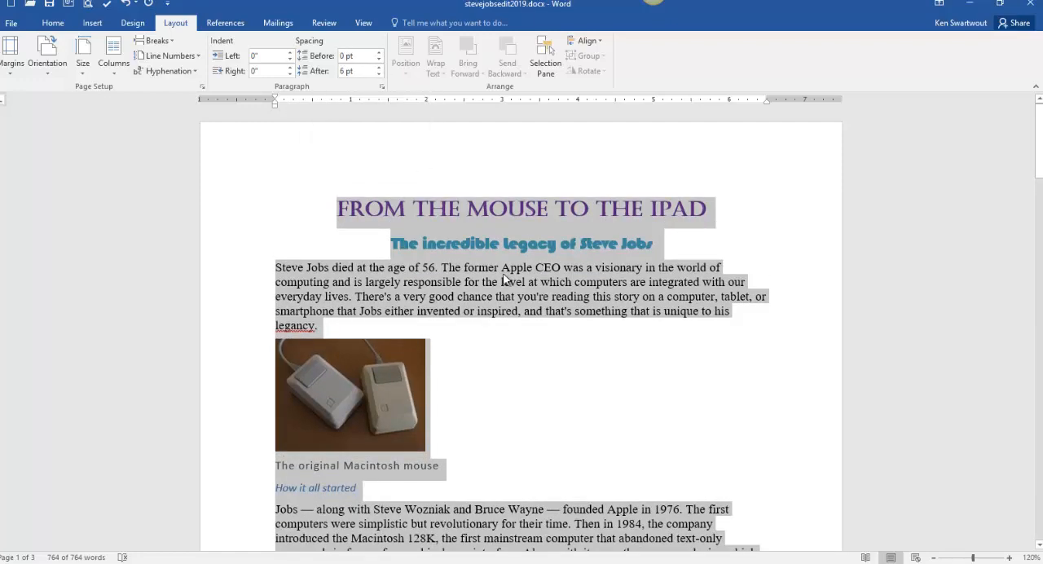
- Deselect the text and review the indent and spacing settings in the Paragraph dialog without changing them
{"action": "left_click", "coordinate": [499, 273]}
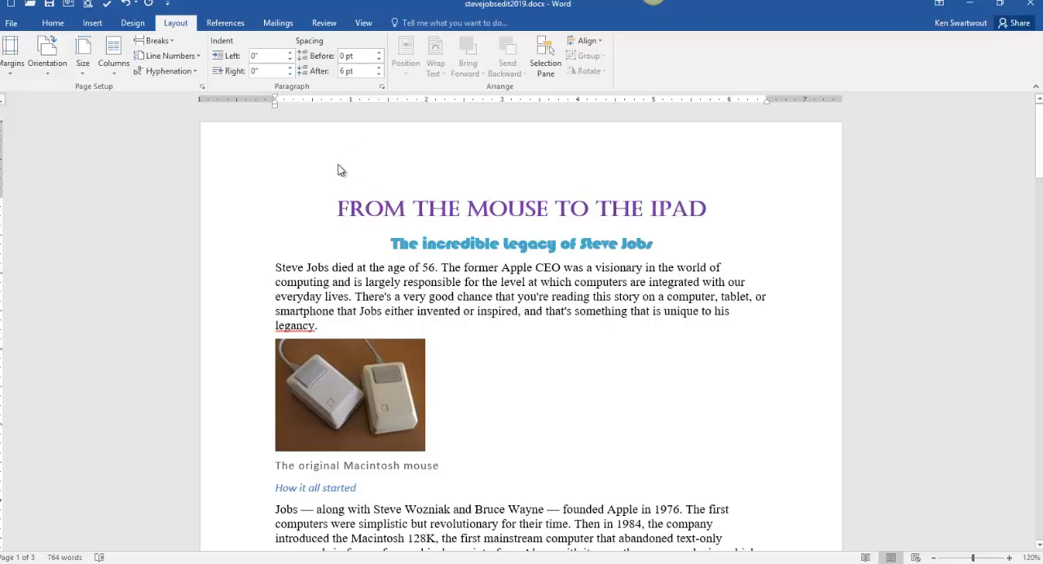
{"action": "left_click", "coordinate": [381, 87]}
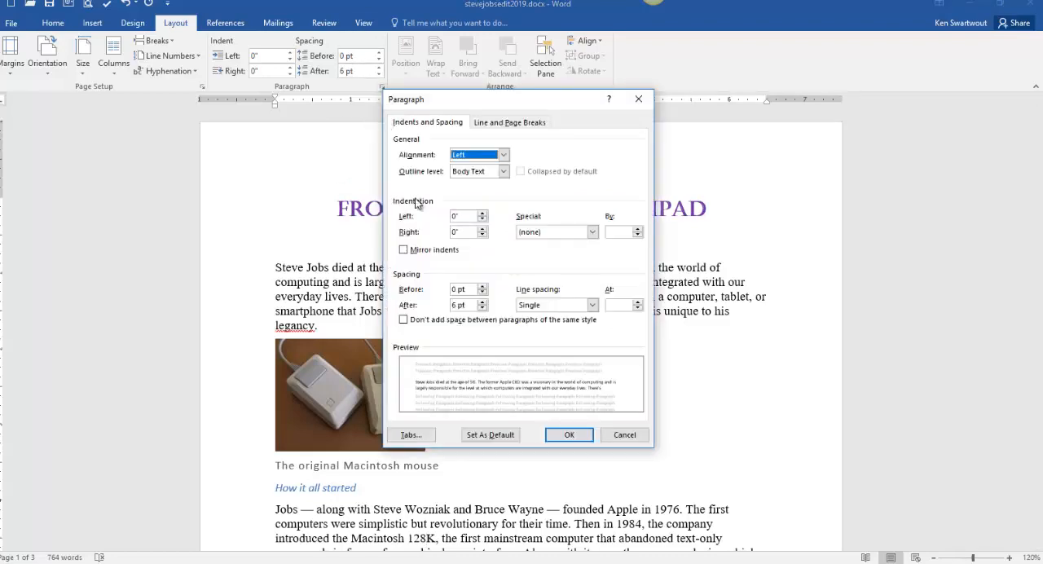
{"action": "left_click", "coordinate": [627, 437]}
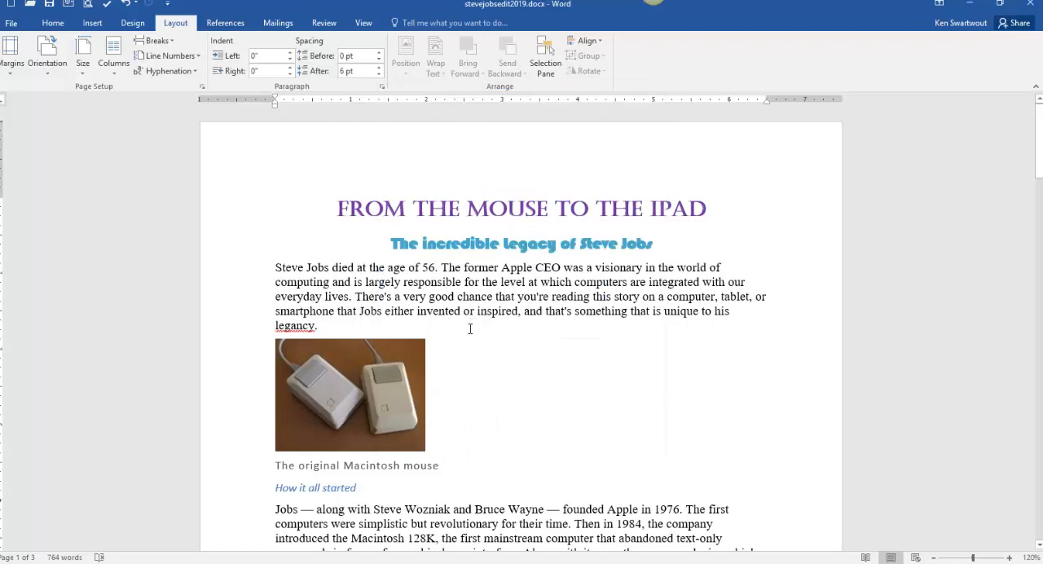
- Check the spacing and picture alignment instructions in jobsInstructions.2019.docx, and examine the picture placement throughout jobsSolution2019.docx
{"action": "left_click", "coordinate": [86, 562]}
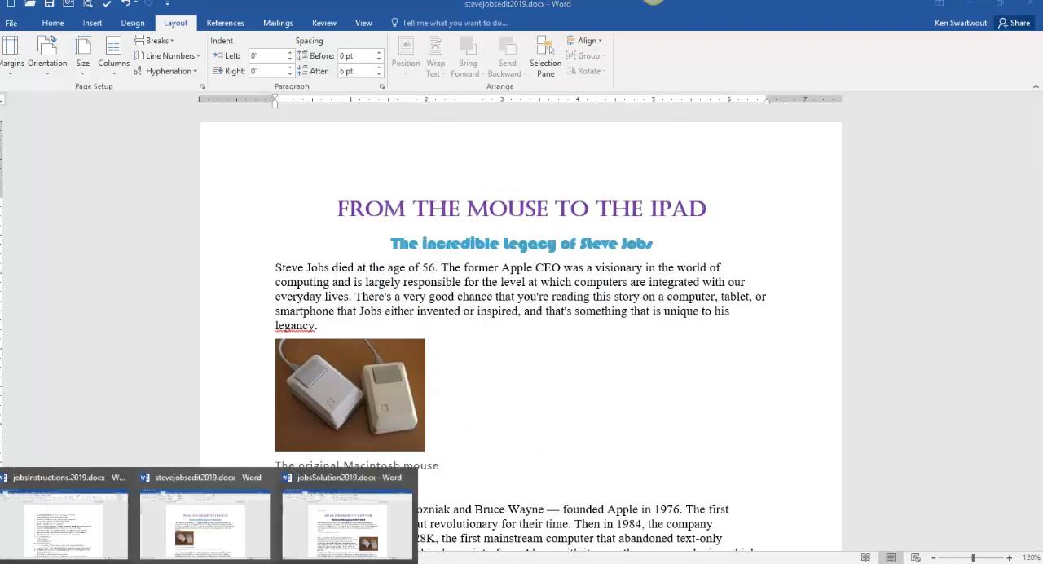
{"action": "left_click", "coordinate": [96, 524]}
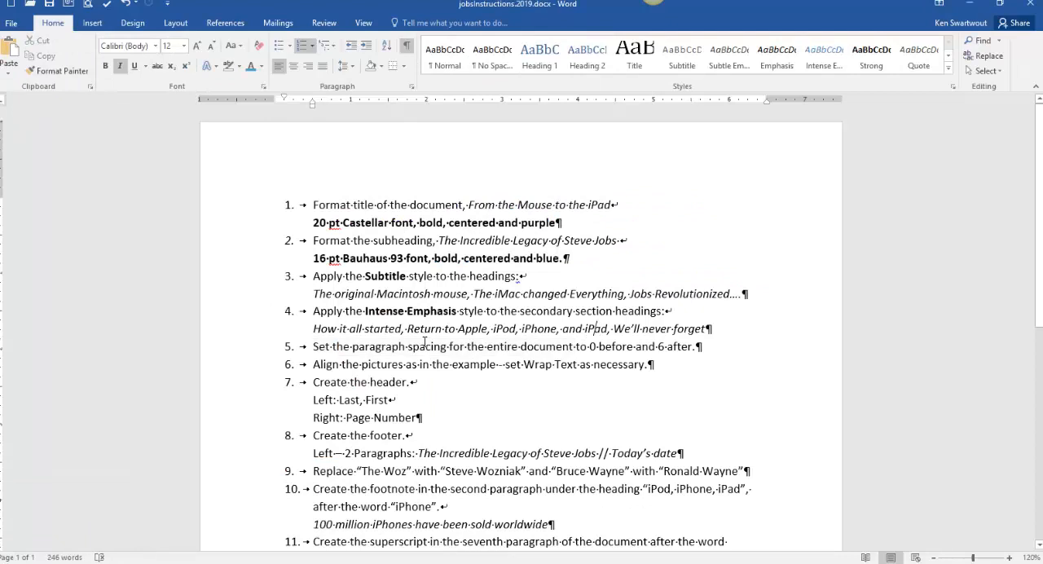
{"action": "left_click_drag", "start_coordinate": [333, 346], "coordinate": [575, 346]}
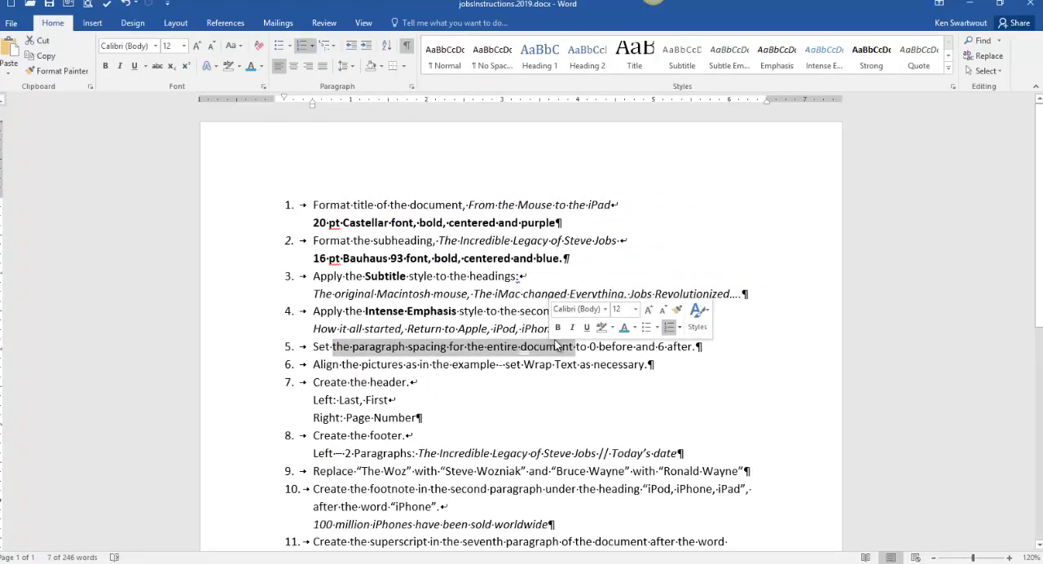
{"action": "left_click", "coordinate": [163, 562]}
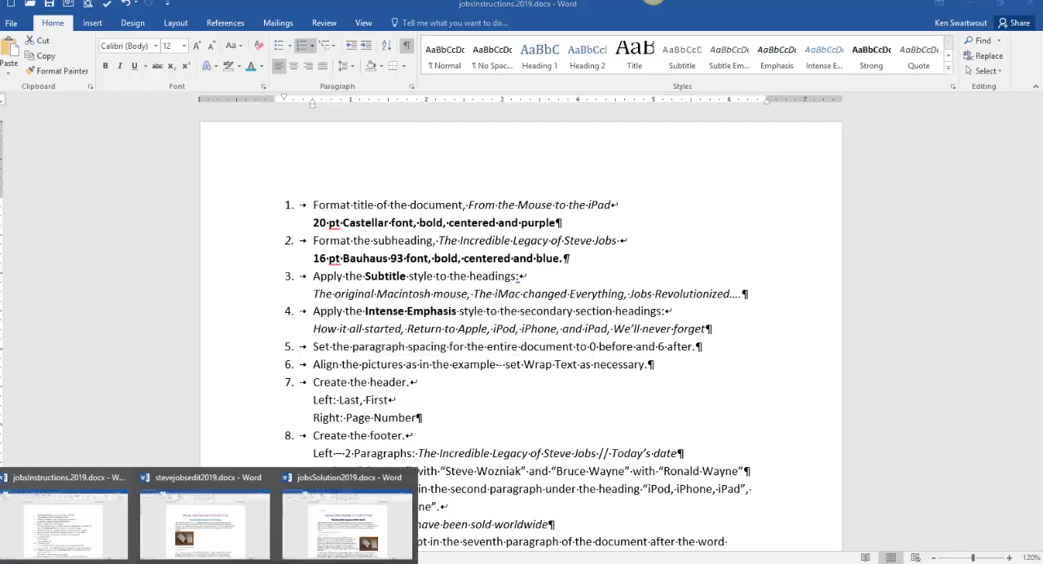
{"action": "left_click", "coordinate": [346, 521]}
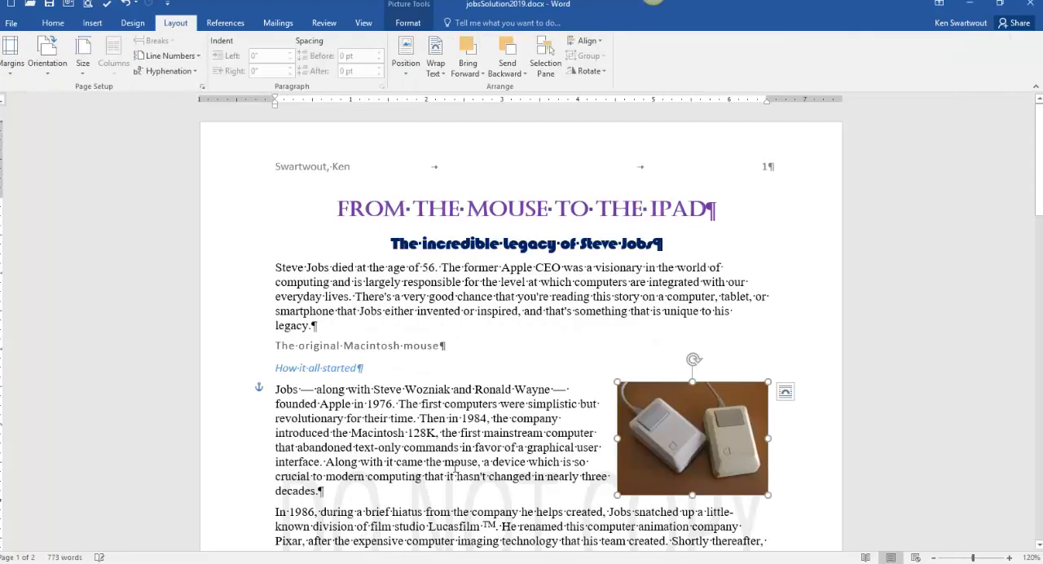
{"action": "scroll", "coordinate": [455, 470], "scroll_direction": "down", "scroll_amount": 2}
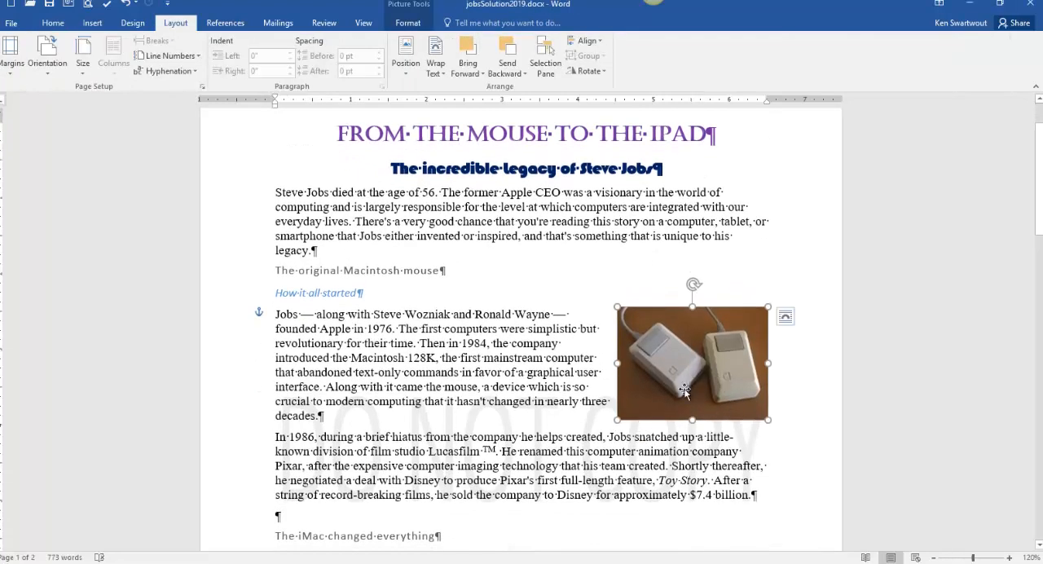
{"action": "scroll", "coordinate": [470, 323], "scroll_direction": "down", "scroll_amount": 7}
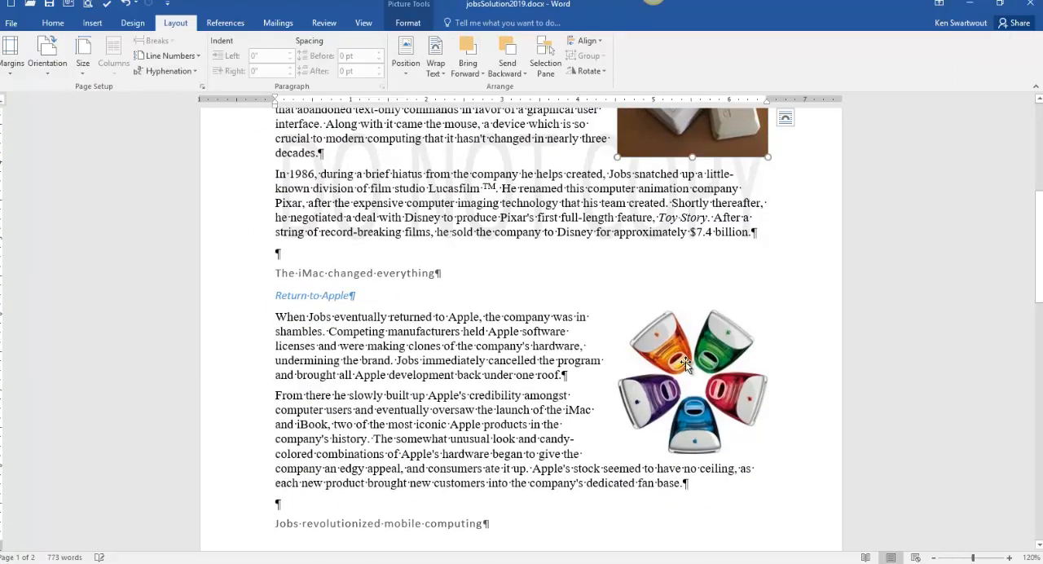
{"action": "scroll", "coordinate": [685, 361], "scroll_direction": "down", "scroll_amount": 11}
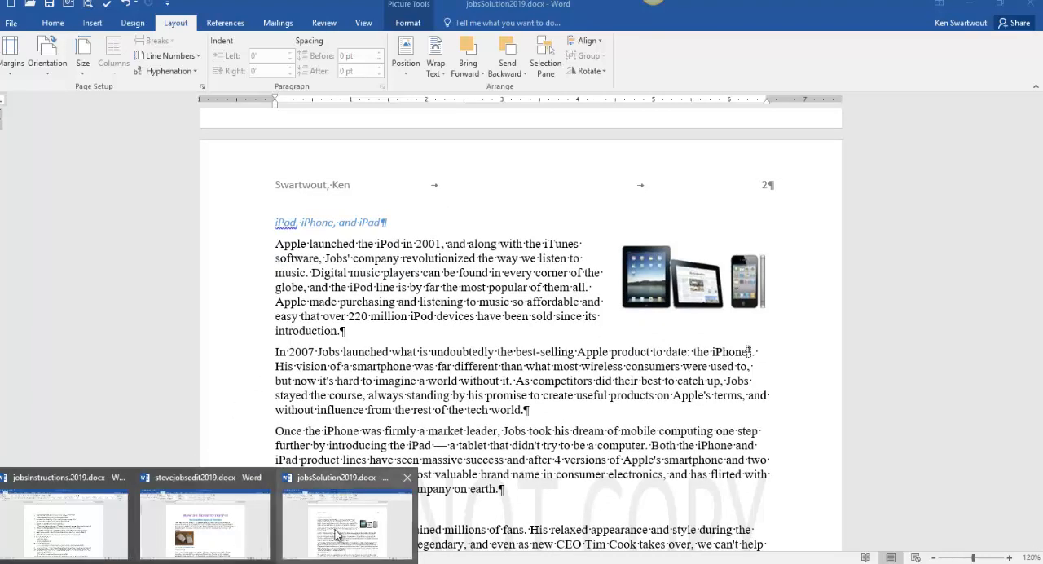
- In stevejobsedit2019.docx, set the Macintosh mouse picture to Square text wrapping and place it at the right margin beside the "How it all started" paragraph
{"action": "left_click", "coordinate": [210, 554]}
{"action": "left_click", "coordinate": [422, 371]}
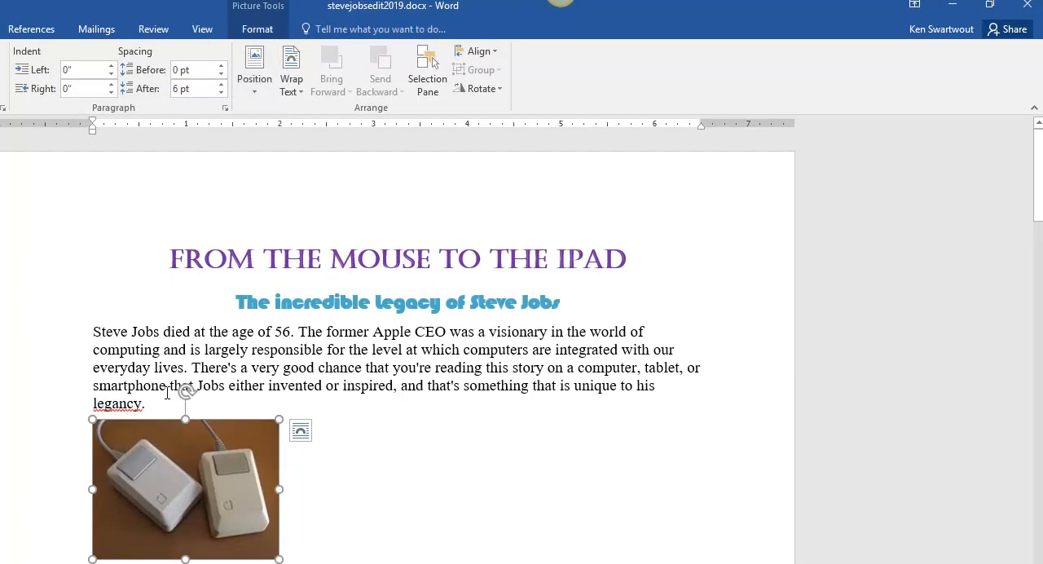
{"action": "left_click", "coordinate": [271, 29]}
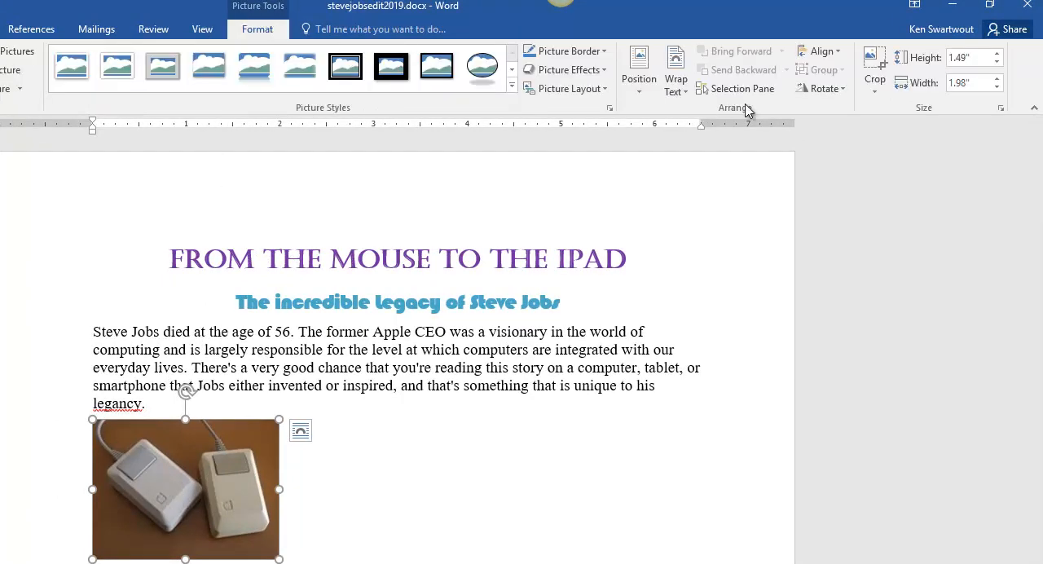
{"action": "left_click", "coordinate": [673, 91]}
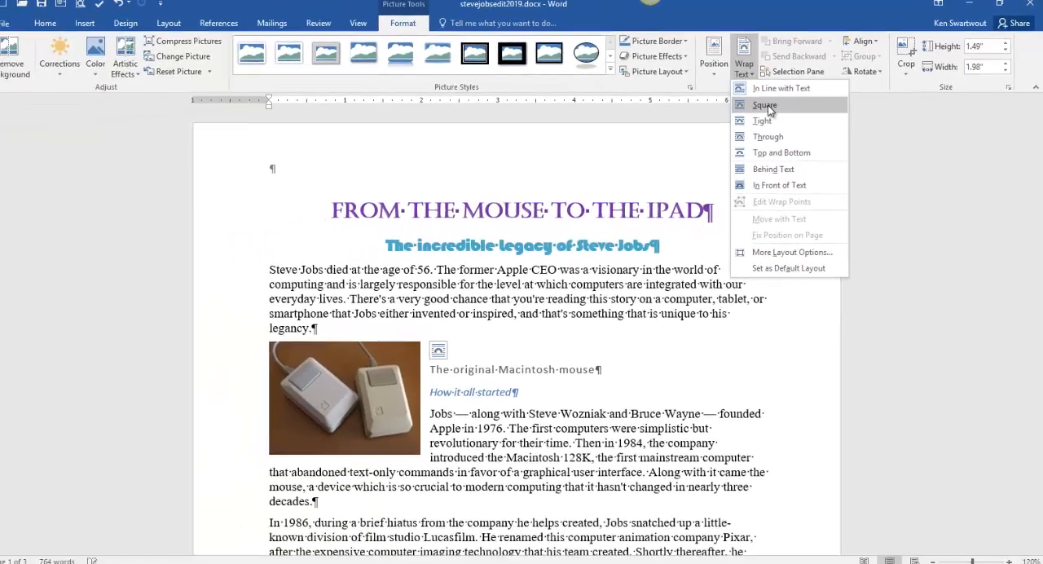
{"action": "left_click", "coordinate": [706, 131]}
{"action": "left_click_drag", "start_coordinate": [345, 383], "coordinate": [691, 452]}
{"action": "scroll", "coordinate": [611, 362], "scroll_direction": "down", "scroll_amount": 3}
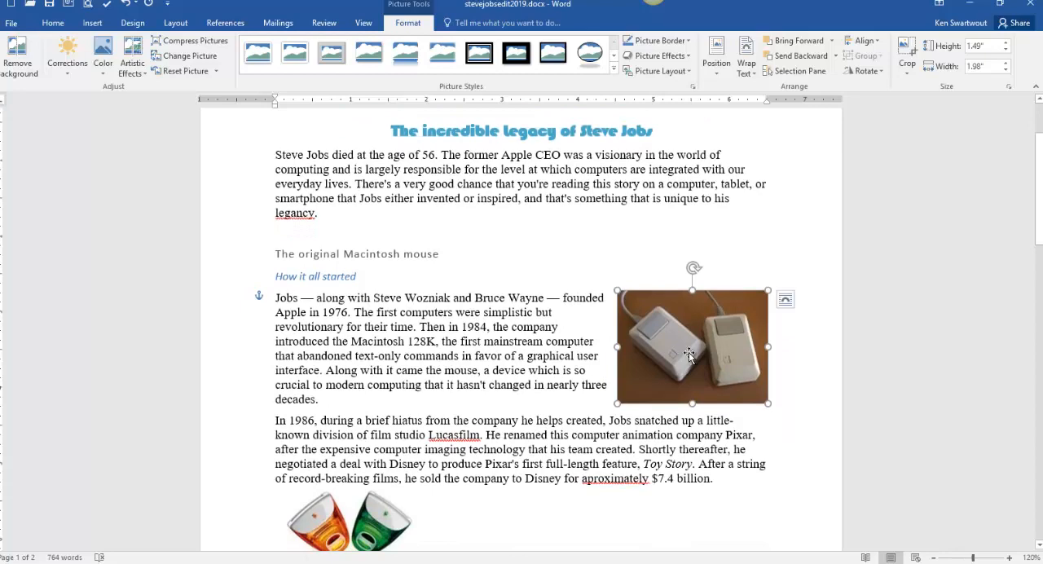
{"action": "left_click_drag", "start_coordinate": [688, 352], "coordinate": [708, 337]}
- Set the colored iMacs picture to Square text wrapping and move it to the right margin beside the "Return to Apple" text
{"action": "scroll", "coordinate": [709, 338], "scroll_direction": "down", "scroll_amount": 5}
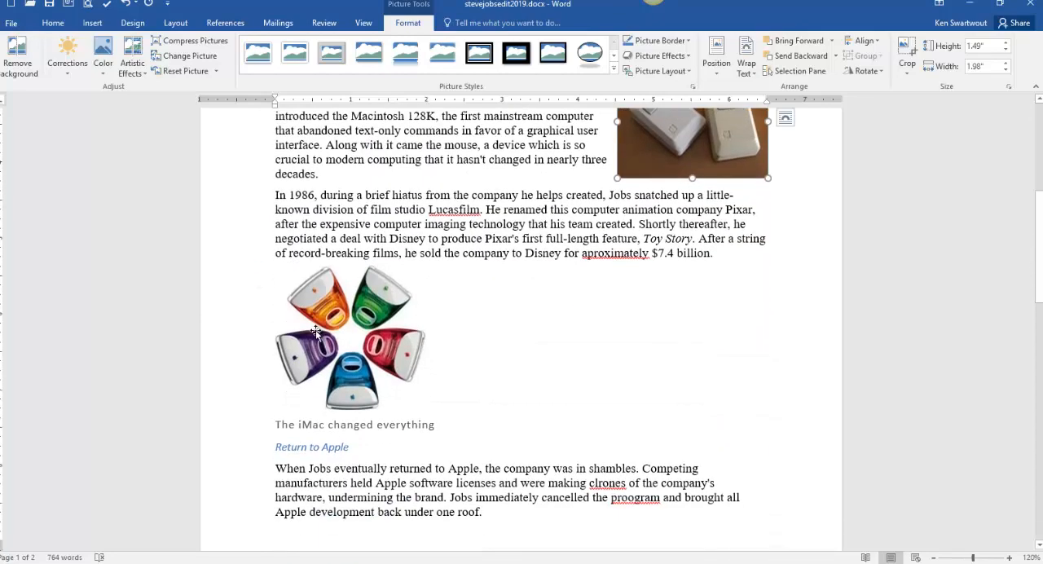
{"action": "left_click", "coordinate": [351, 350]}
{"action": "left_click", "coordinate": [749, 72]}
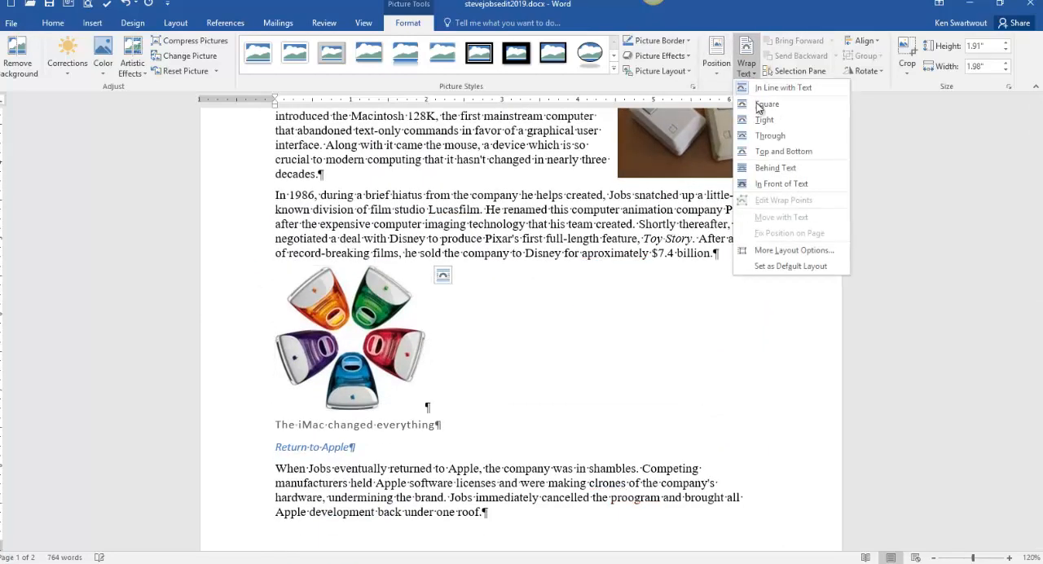
{"action": "left_click", "coordinate": [766, 106]}
{"action": "left_click_drag", "start_coordinate": [338, 327], "coordinate": [684, 387]}
- Give the iPad and iPhone picture Square text wrapping and move it to the right margin beside the "iPod, iPhone, and iPad" paragraph
{"action": "scroll", "coordinate": [454, 375], "scroll_direction": "down", "scroll_amount": 3}
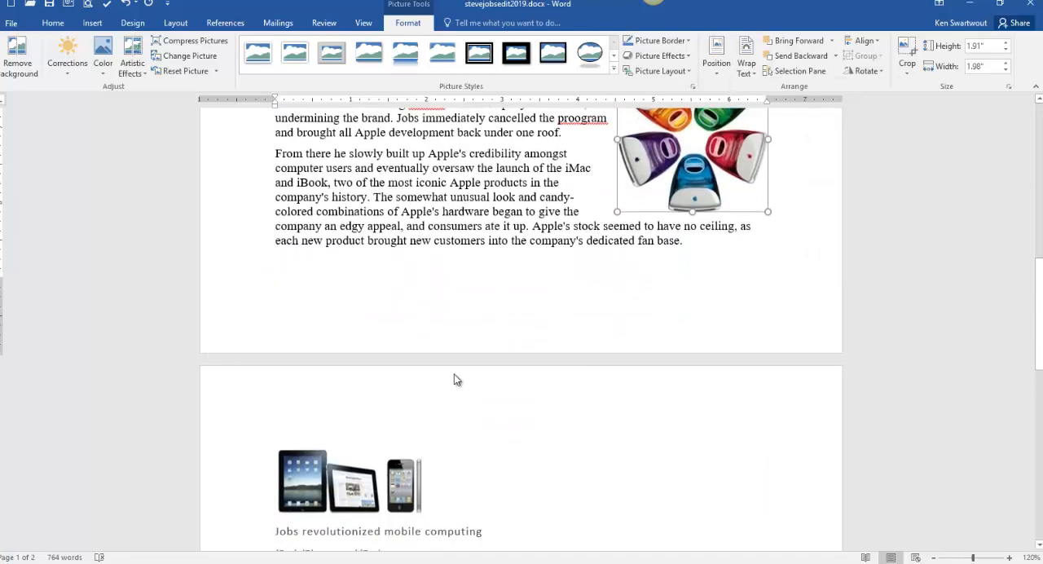
{"action": "left_click", "coordinate": [351, 476]}
{"action": "left_click", "coordinate": [746, 63]}
{"action": "left_click", "coordinate": [762, 103]}
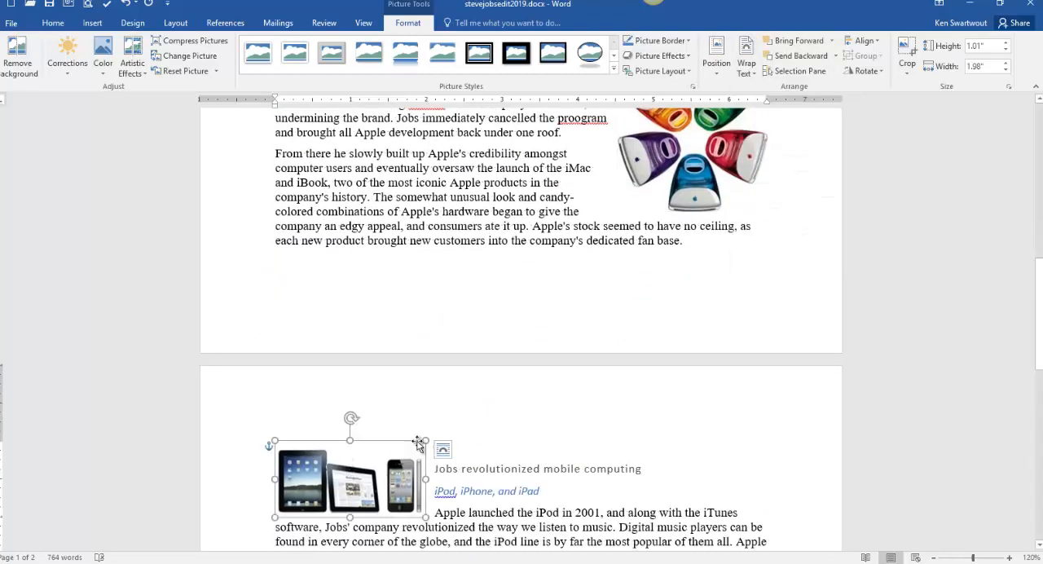
{"action": "scroll", "coordinate": [416, 459], "scroll_direction": "down", "scroll_amount": 1}
{"action": "left_click_drag", "start_coordinate": [416, 459], "coordinate": [729, 486]}
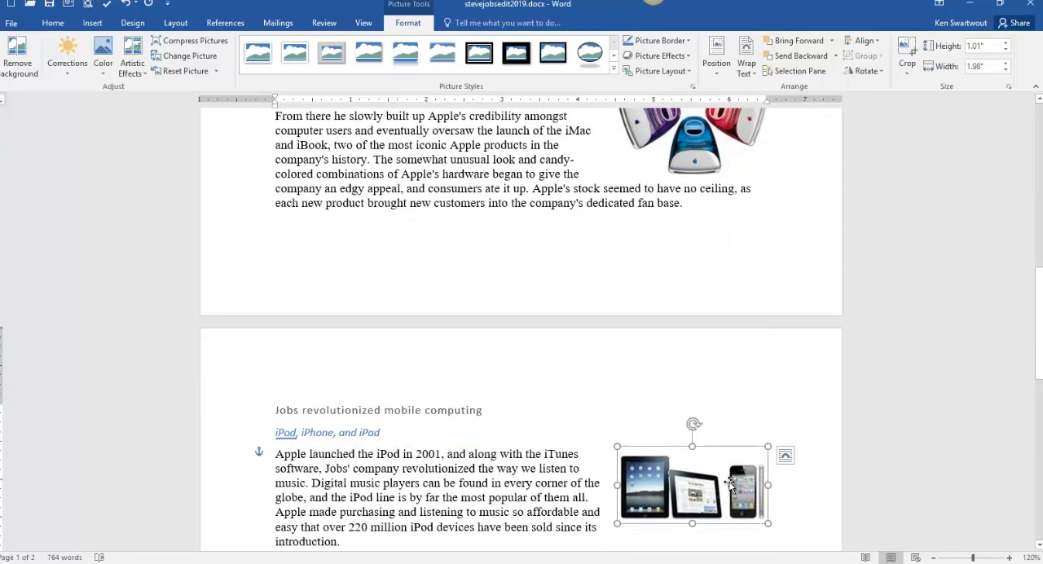
- Check the header instruction in jobsInstructions.2019.docx and return to stevejobsedit2019.docx
{"action": "scroll", "coordinate": [507, 447], "scroll_direction": "down", "scroll_amount": 3}
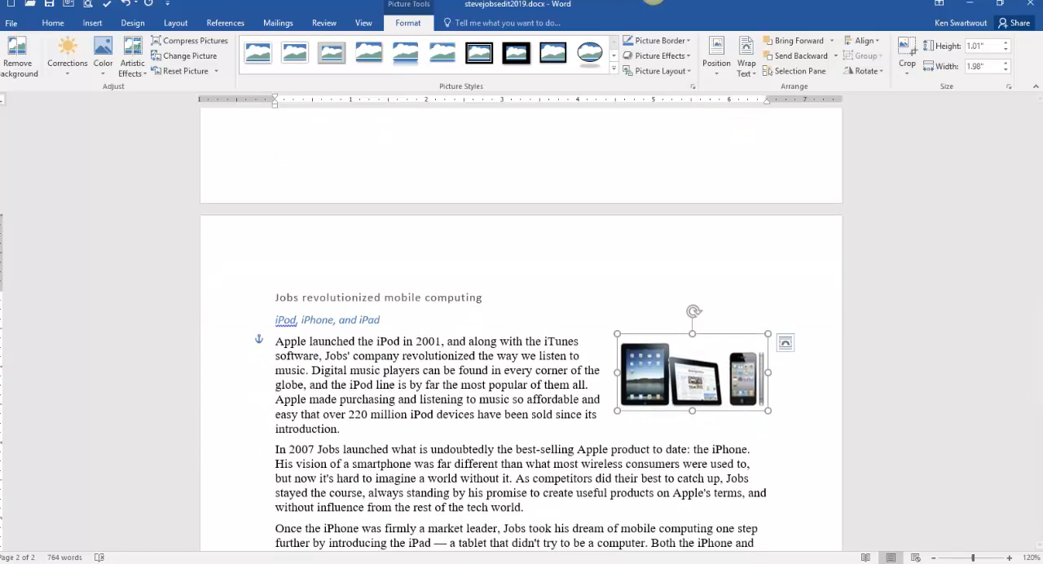
{"action": "left_click", "coordinate": [69, 544]}
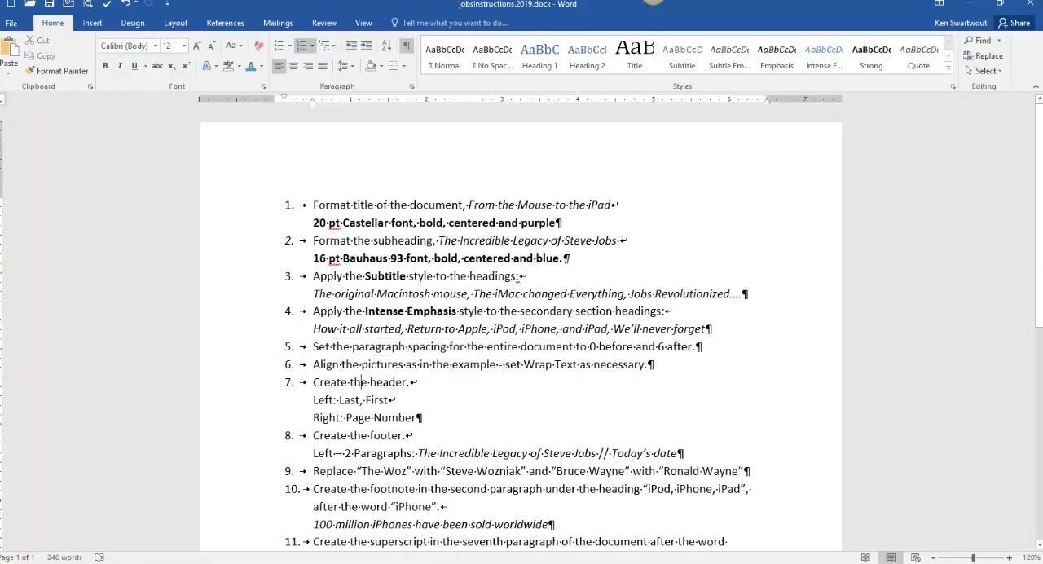
{"action": "left_click", "coordinate": [195, 563]}
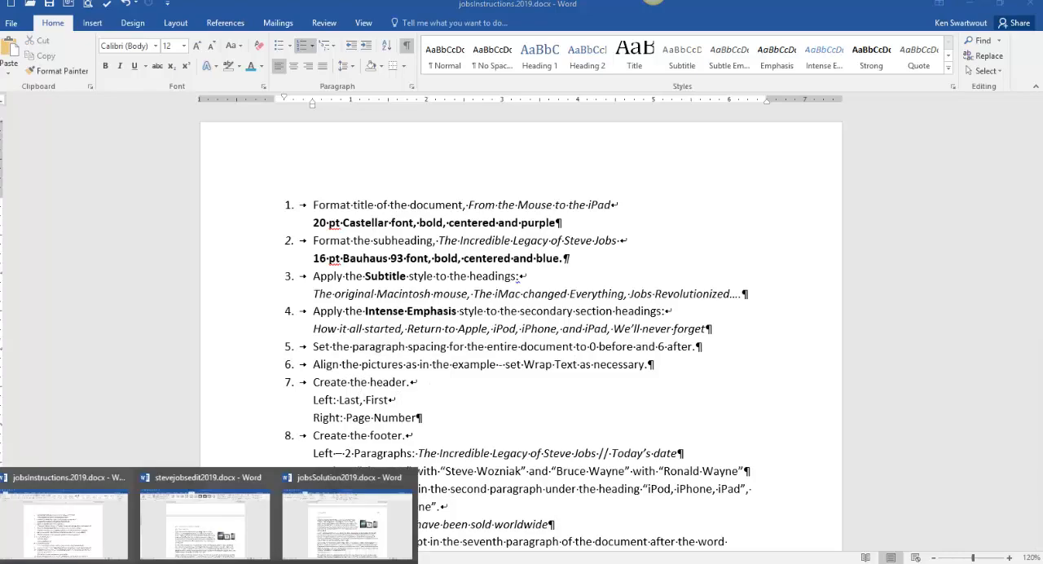
{"action": "left_click", "coordinate": [204, 522]}
- Return to the body text of the first page and show the paragraph and formatting marks
{"action": "scroll", "coordinate": [524, 401], "scroll_direction": "up", "scroll_amount": 10}
{"action": "scroll", "coordinate": [524, 407], "scroll_direction": "up", "scroll_amount": 6}
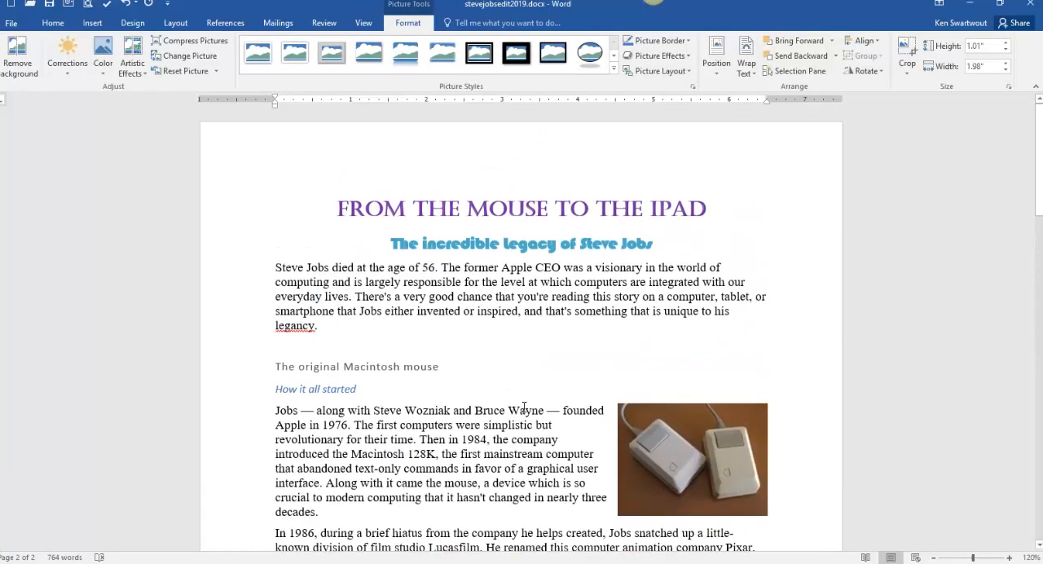
{"action": "double_click", "coordinate": [337, 140]}
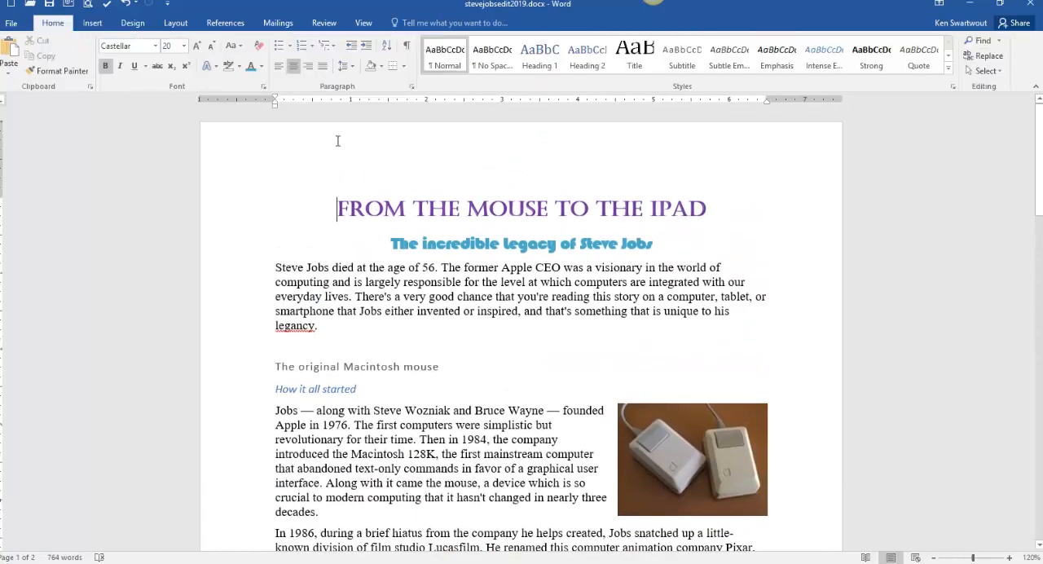
{"action": "double_click", "coordinate": [416, 296]}
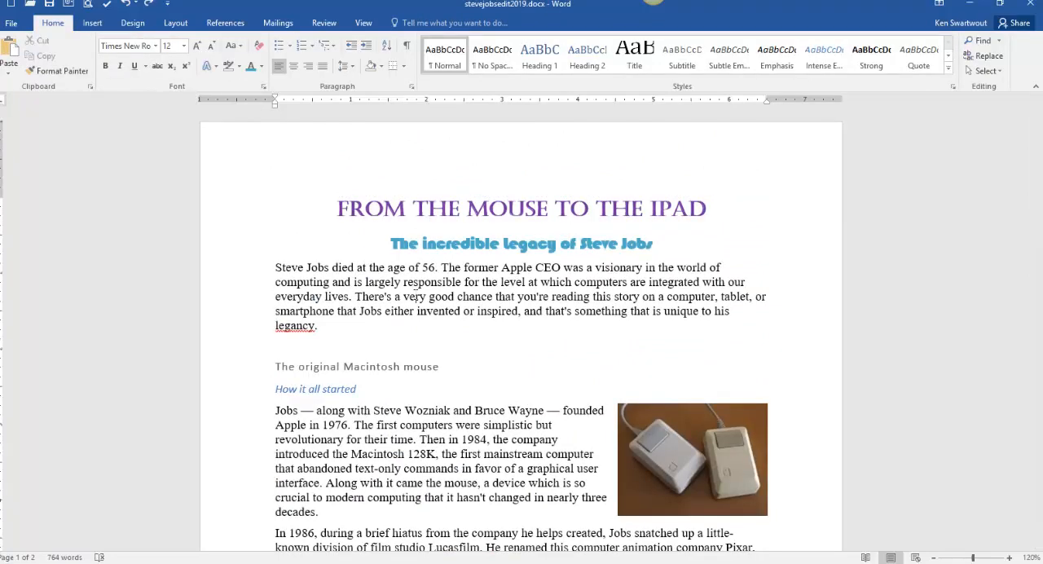
{"action": "left_click", "coordinate": [407, 47]}
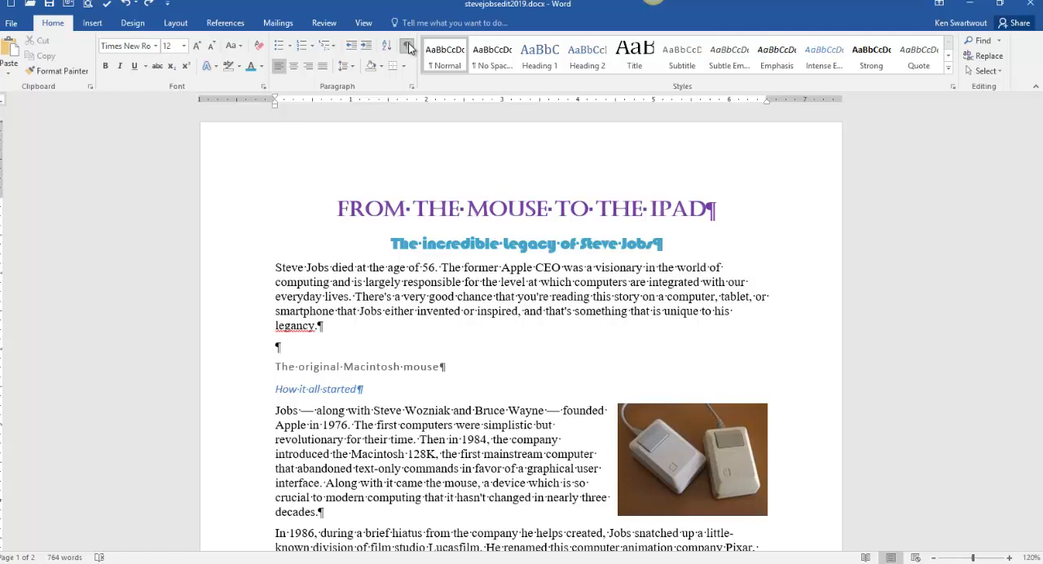
- Enter the author's last and first name at the left of the page header and advance to the right-aligned tab position
{"action": "double_click", "coordinate": [272, 158]}
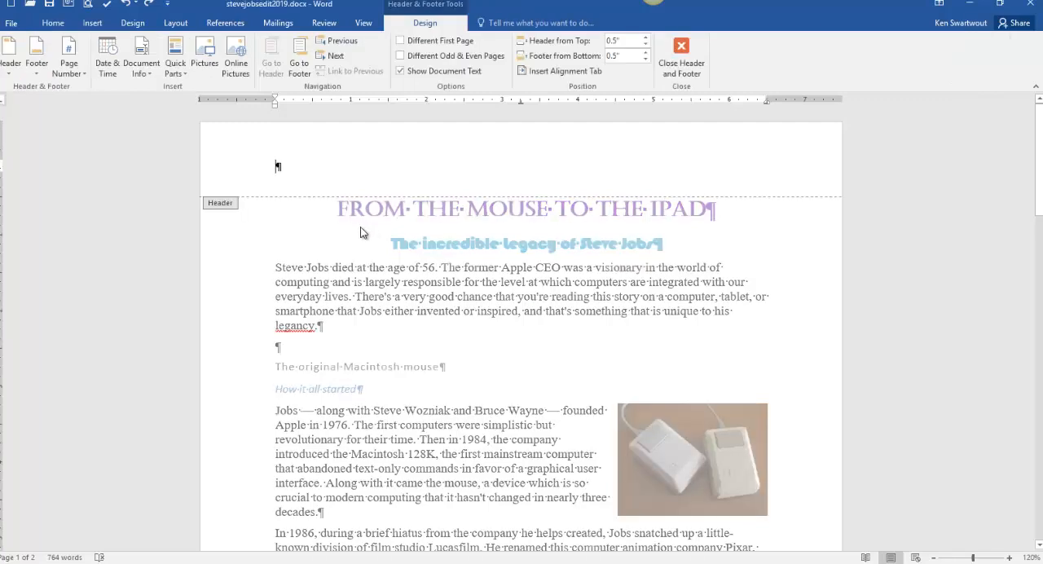
{"action": "type", "text": "Sw"}
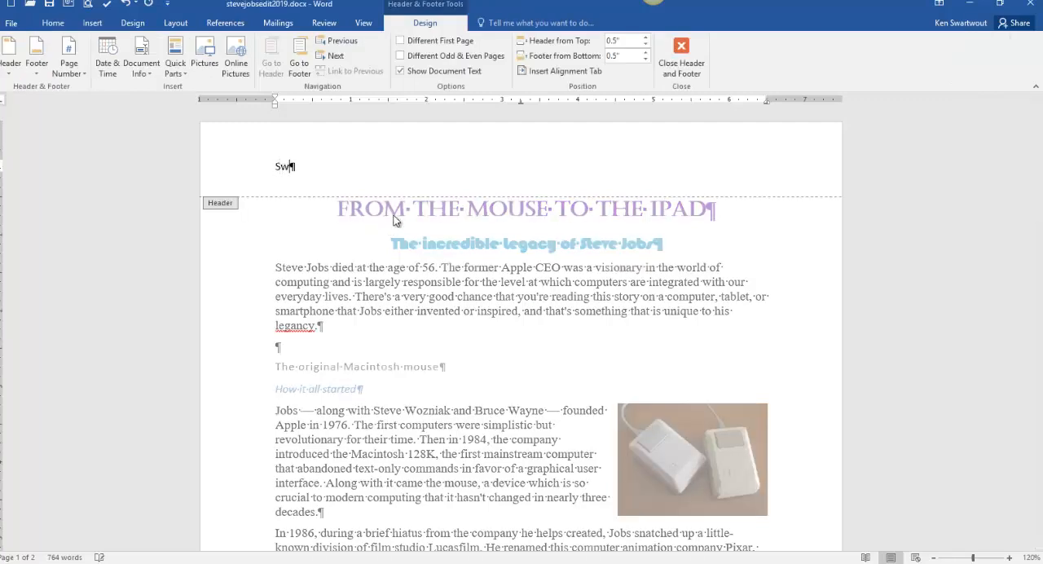
{"action": "type", "text": "artwout, Ken"}
{"action": "key", "text": "Tab"}
{"action": "key", "text": "Tab"}
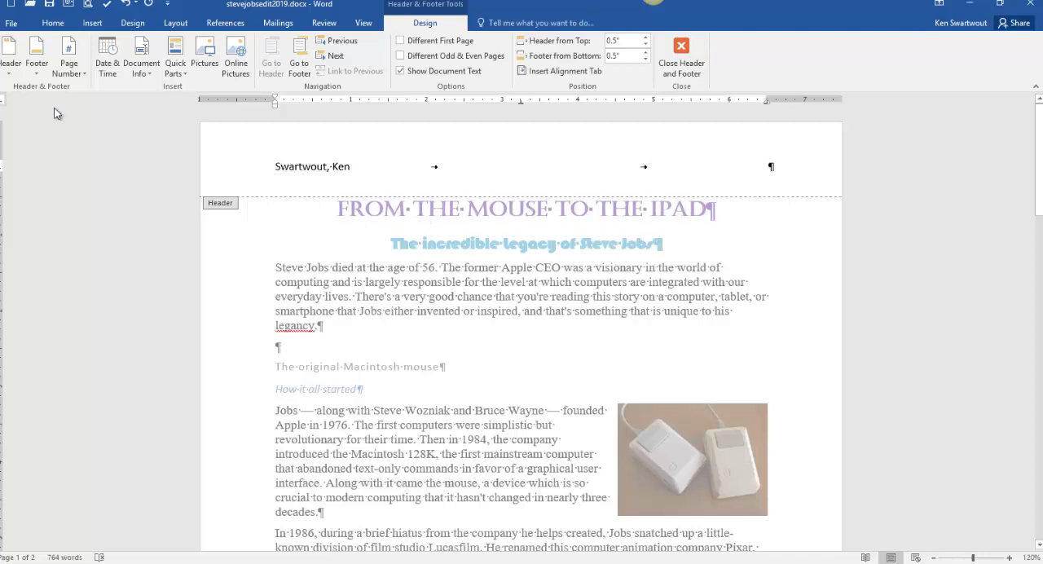
- Insert a Plain Number page number at the current position in the header and return to the body text
{"action": "left_click", "coordinate": [68, 77]}
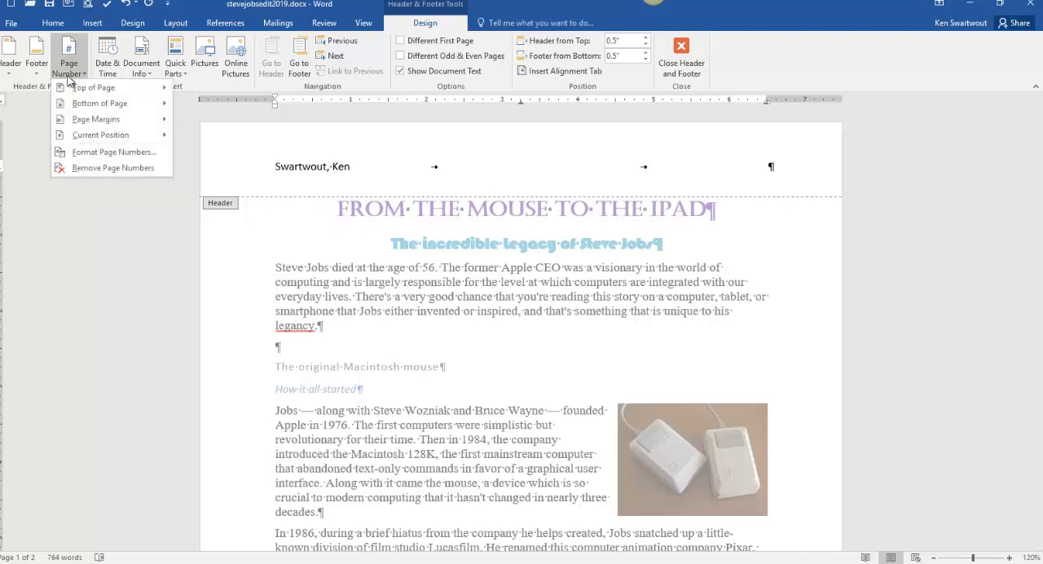
{"action": "mouse_move", "coordinate": [117, 138]}
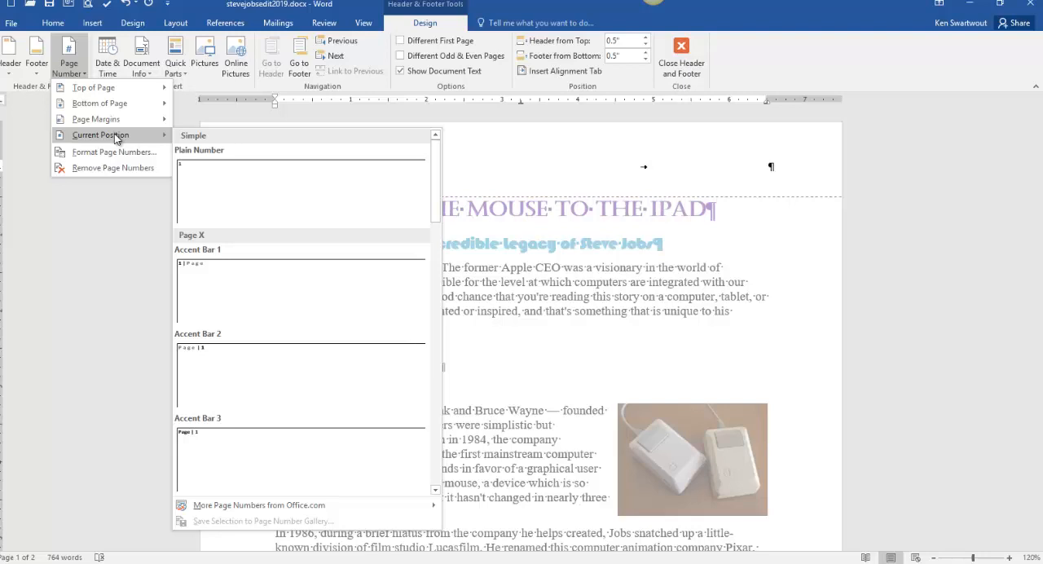
{"action": "left_click", "coordinate": [251, 202]}
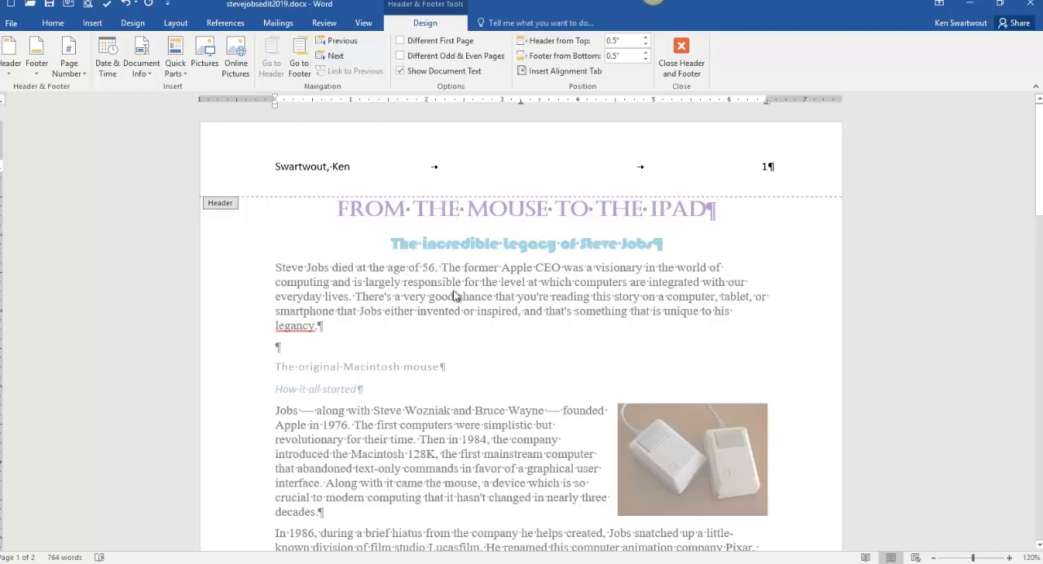
{"action": "double_click", "coordinate": [475, 291]}
- Review the header on the following page and switch to jobsInstructions.2019.docx to check the footer instruction
{"action": "scroll", "coordinate": [468, 303], "scroll_direction": "down", "scroll_amount": 10}
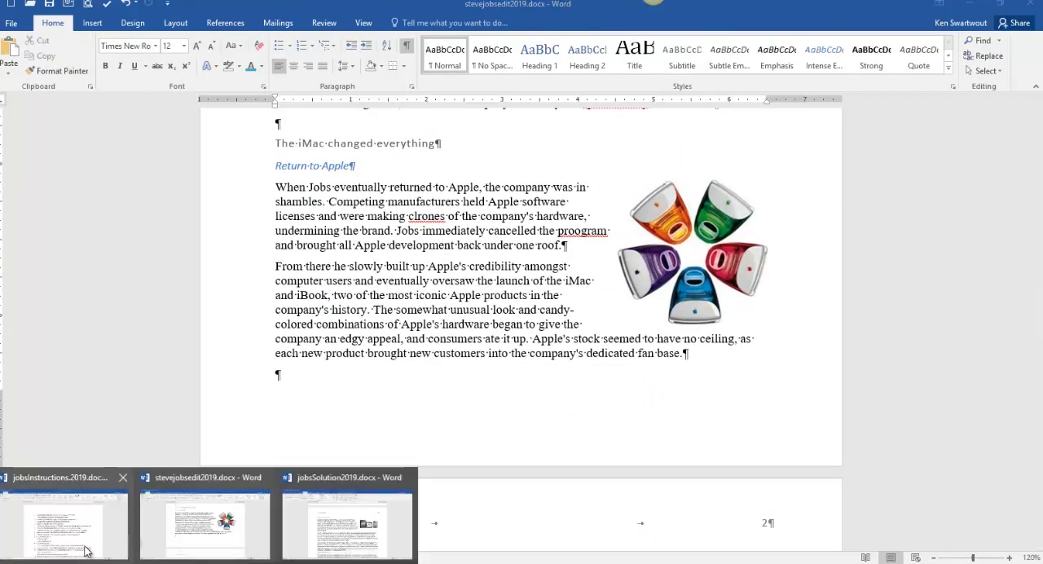
{"action": "left_click", "coordinate": [350, 524]}
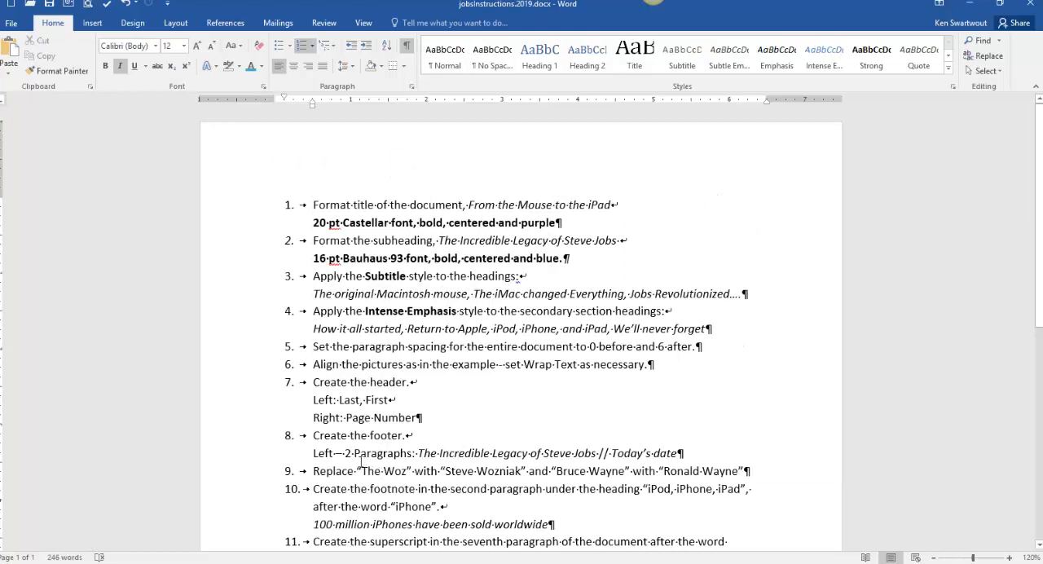
- Switch to stevejobsedit2019.docx and enter "The Incredible Legacy of Steve Jobs" as the first paragraph of the page footer
{"action": "left_click_drag", "start_coordinate": [424, 452], "coordinate": [577, 453]}
{"action": "left_click", "coordinate": [495, 490]}
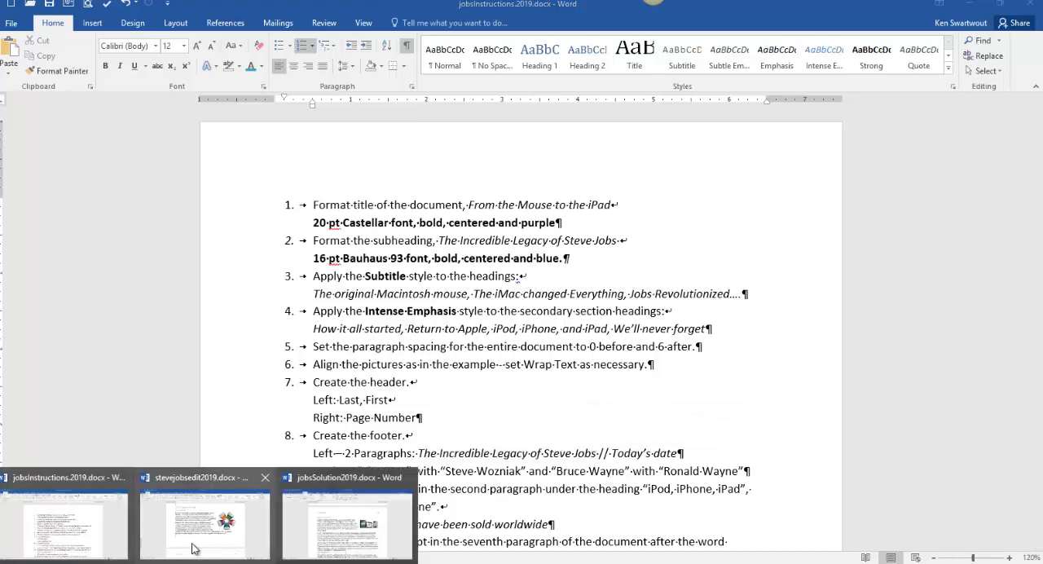
{"action": "left_click", "coordinate": [207, 536]}
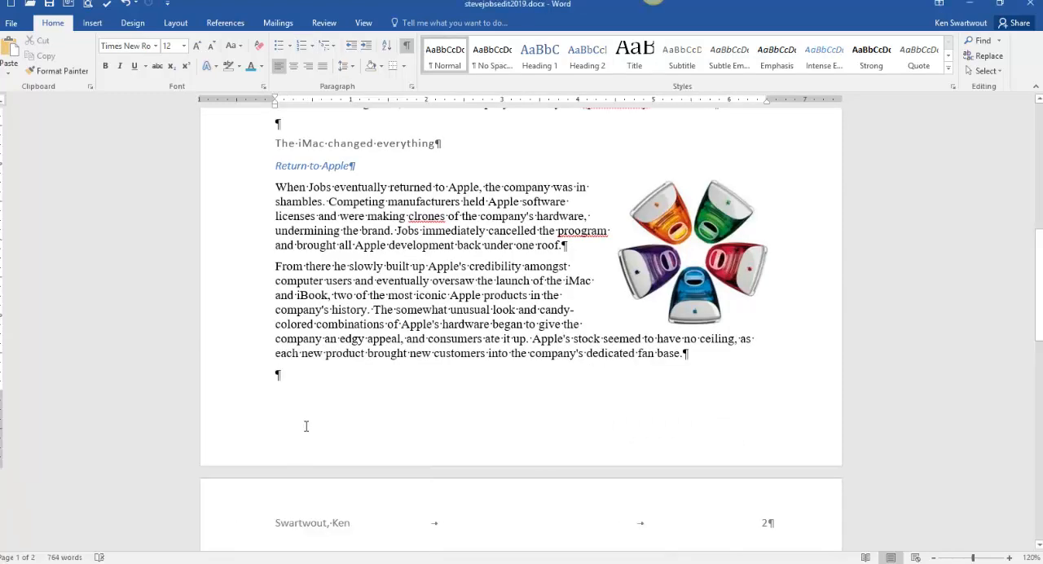
{"action": "double_click", "coordinate": [306, 426]}
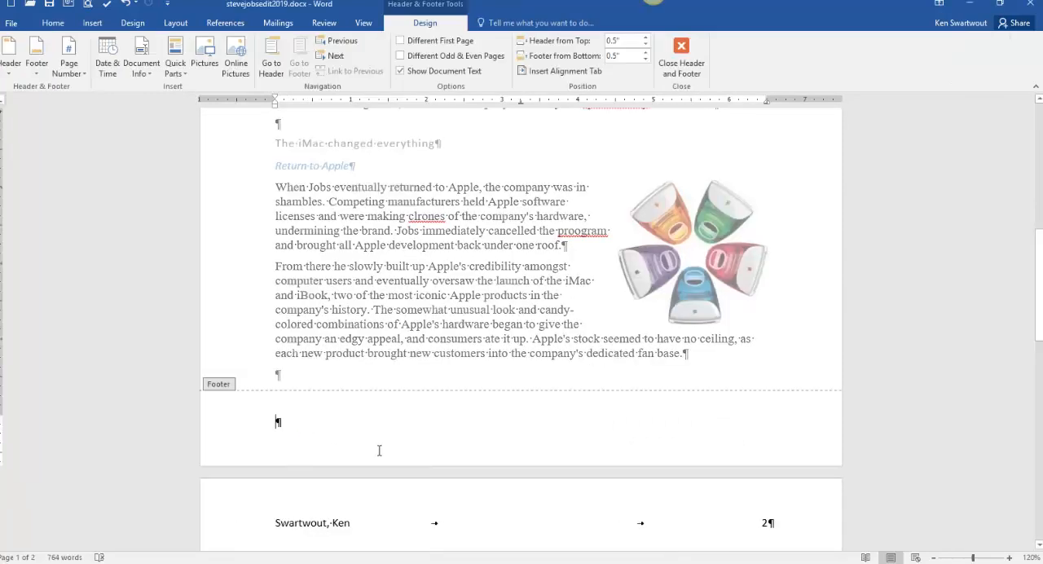
{"action": "type", "text": "The Incre"}
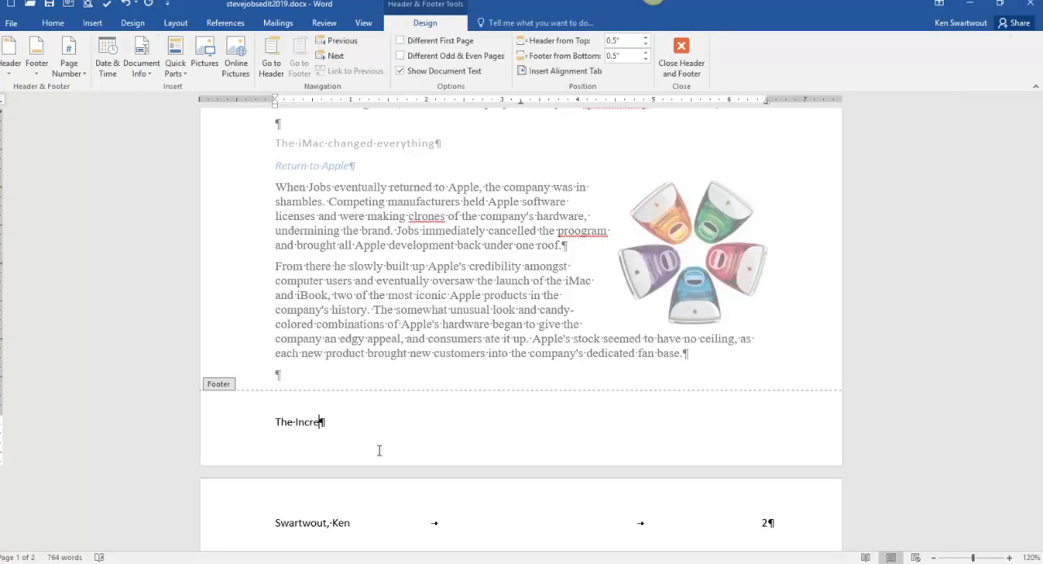
{"action": "key", "text": "BackSpace"}
{"action": "type", "text": "edible Legacy of Steve "}
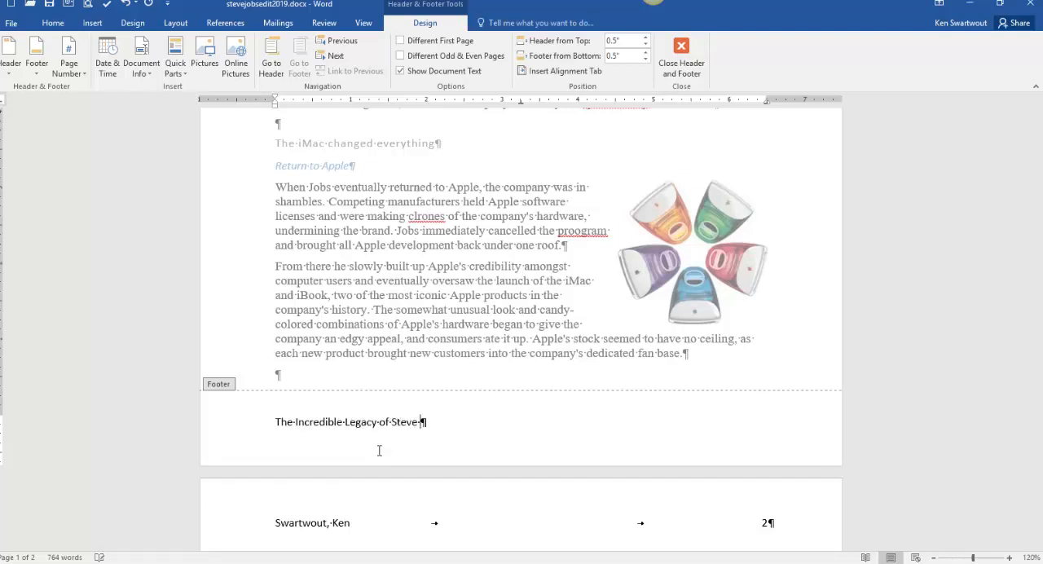
{"action": "type", "text": "Jobs"}
{"action": "key", "text": "Return"}
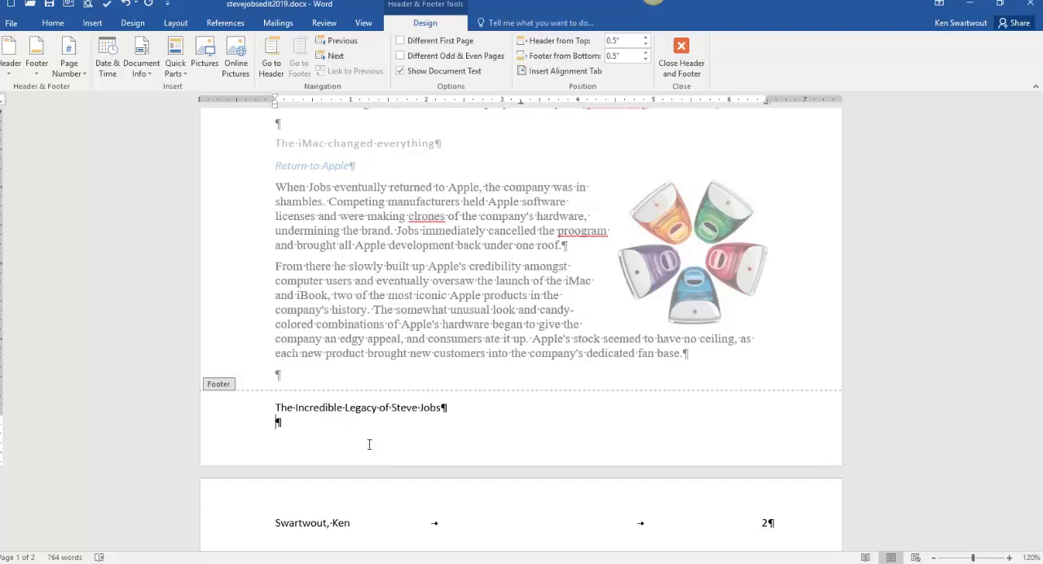
- Insert the current date as the second footer paragraph in the "Saturday, July 20, 2019" format
{"action": "left_click", "coordinate": [104, 73]}
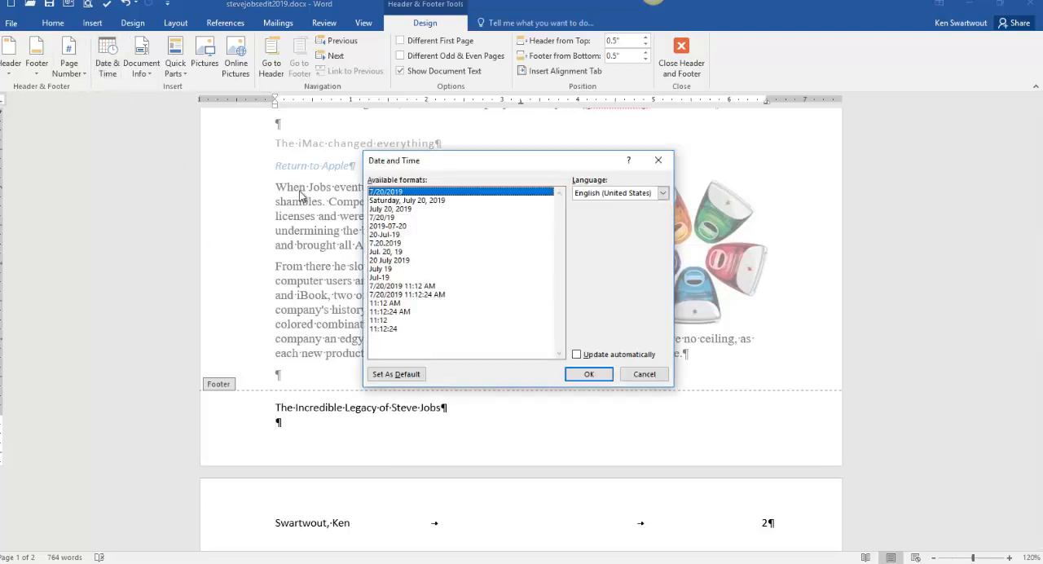
{"action": "left_click", "coordinate": [432, 200]}
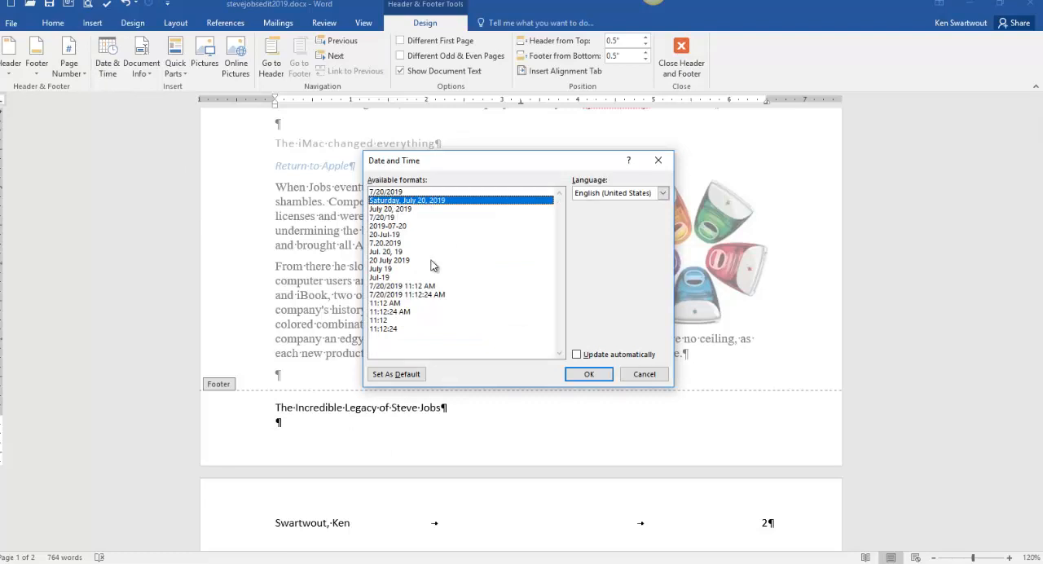
{"action": "left_click", "coordinate": [588, 374]}
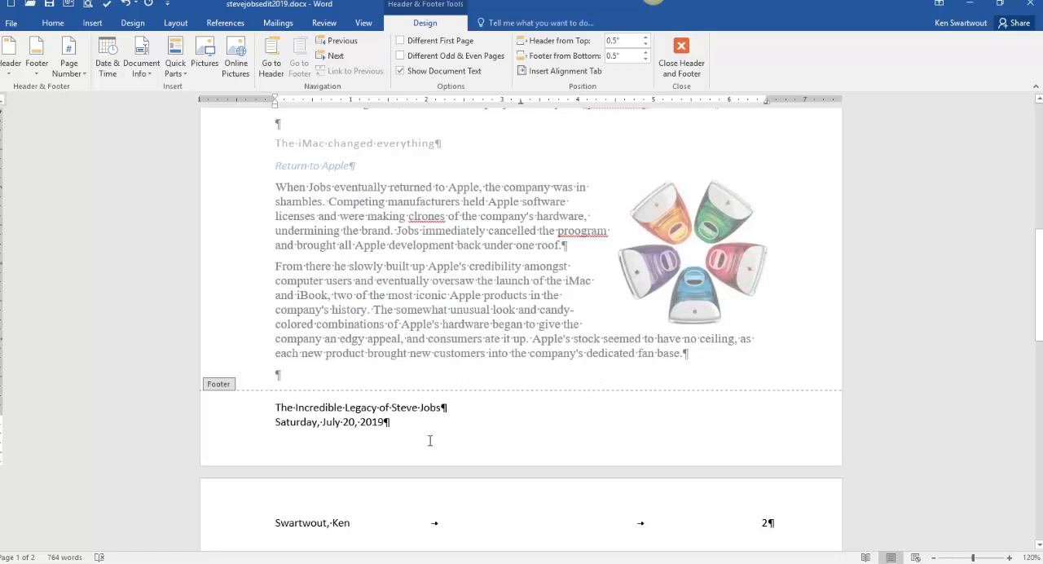
{"action": "left_click", "coordinate": [92, 23]}
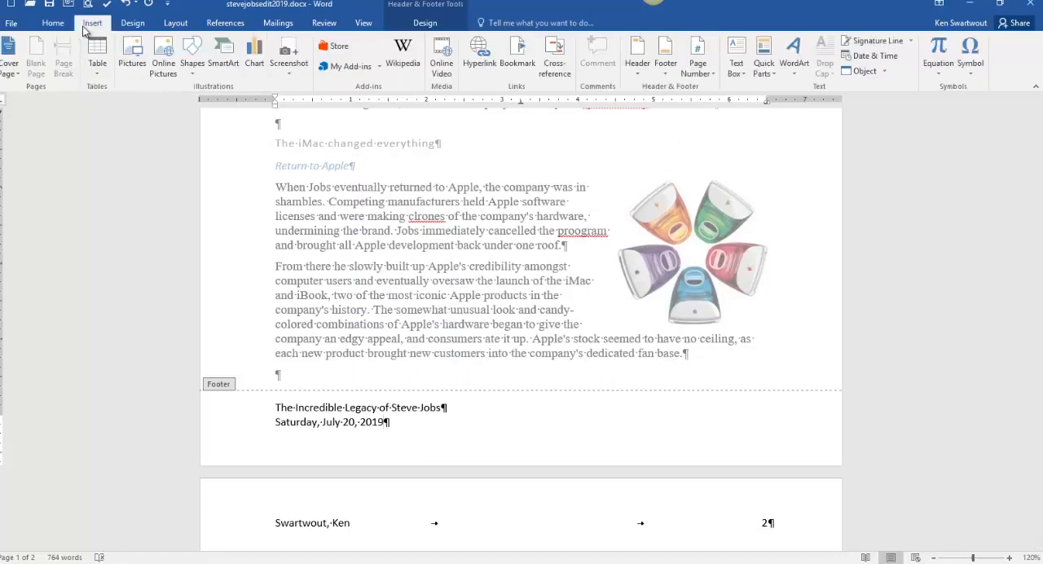
{"action": "left_click", "coordinate": [638, 69]}
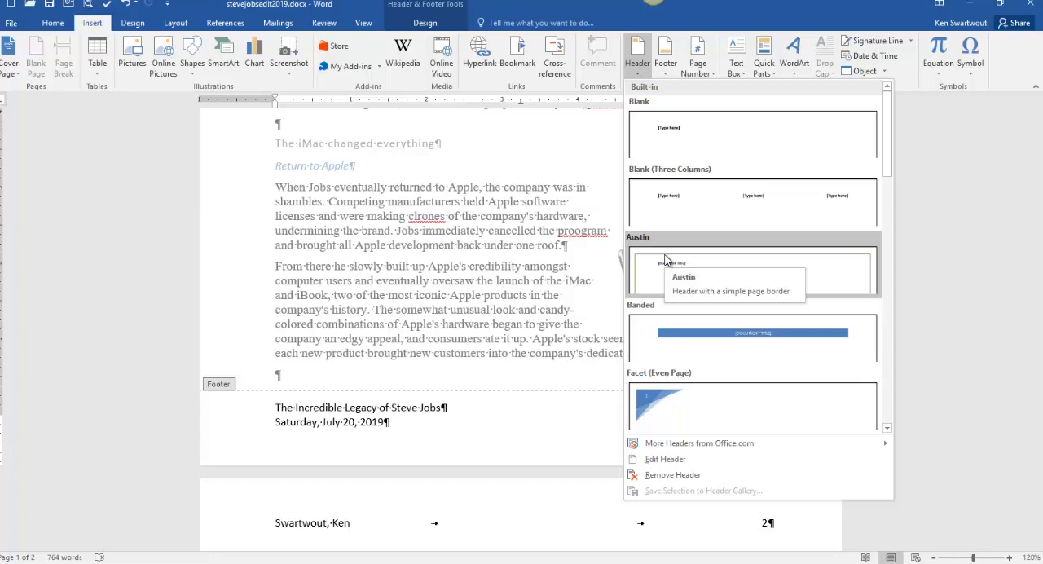
{"action": "left_click", "coordinate": [439, 312]}
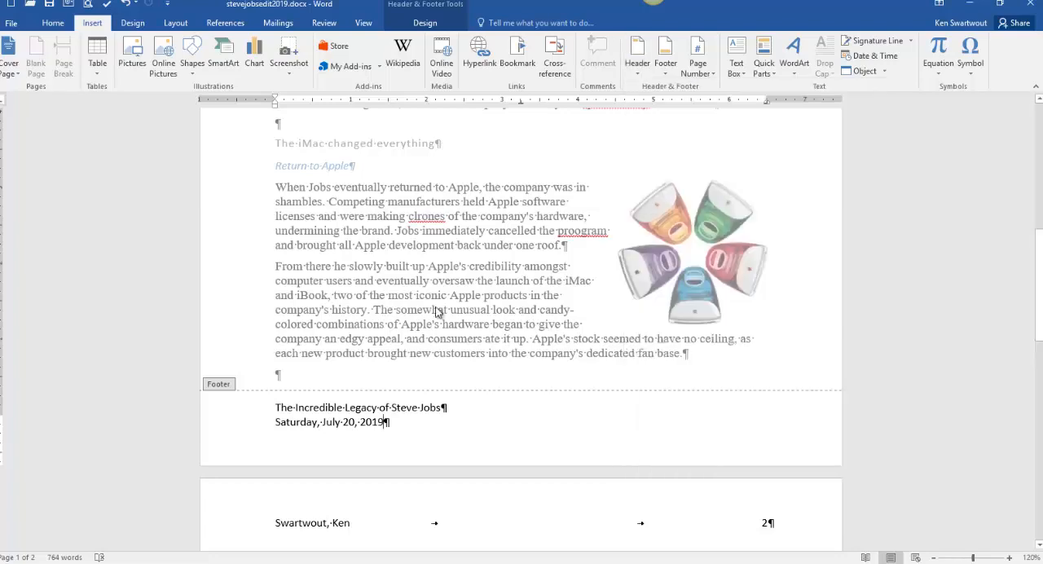
- Leave the footer for the body text and check the name-replacement instruction in jobsInstructions.2019.docx
{"action": "double_click", "coordinate": [351, 337]}
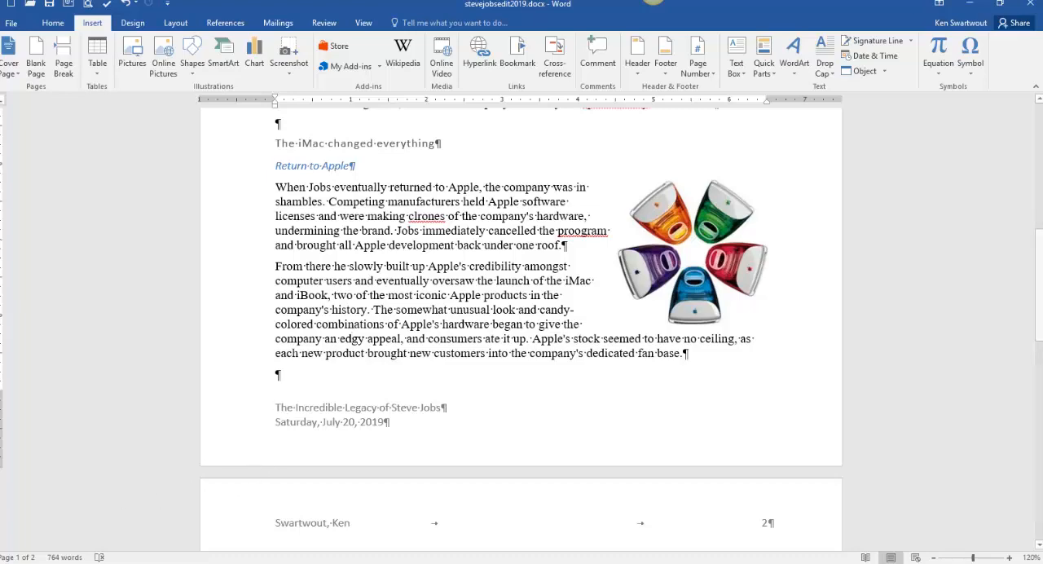
{"action": "left_click", "coordinate": [73, 544]}
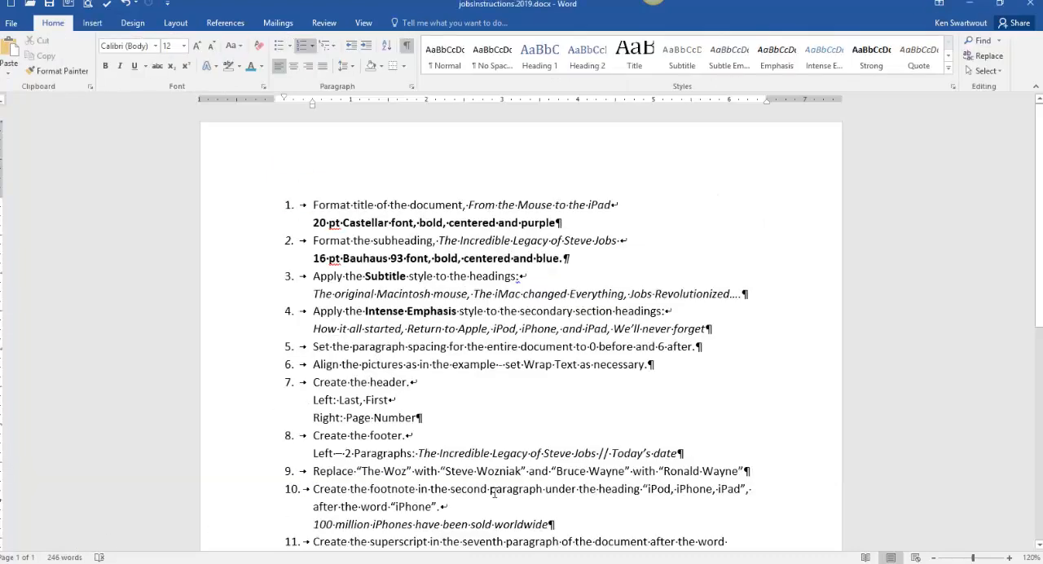
{"action": "scroll", "coordinate": [392, 427], "scroll_direction": "down", "scroll_amount": 2}
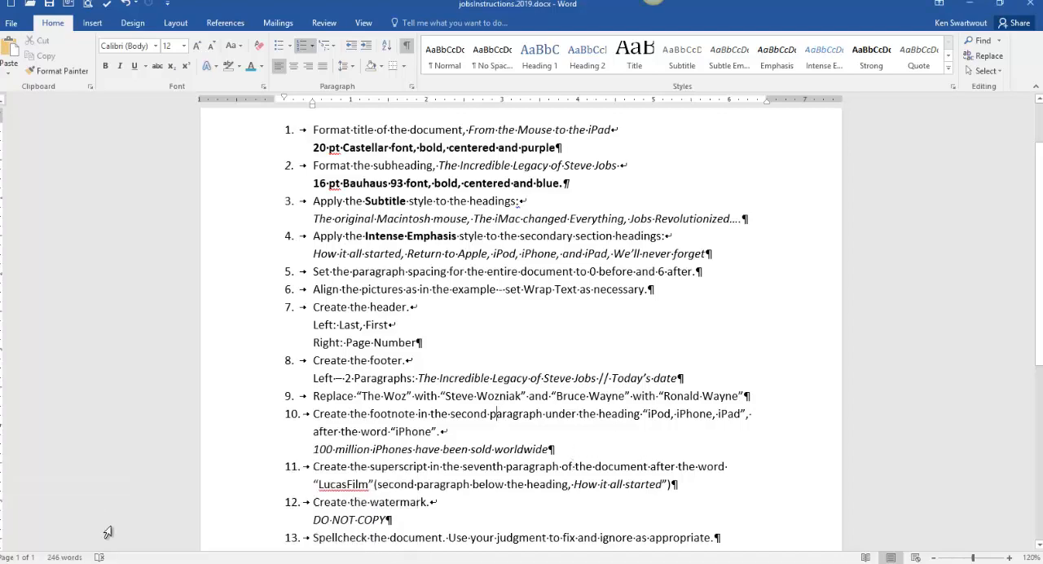
- Return to stevejobsedit2019.docx and change "Steve Wozniak" to "The Woz" in the first paragraph under the How it all started heading
{"action": "left_click", "coordinate": [211, 521]}
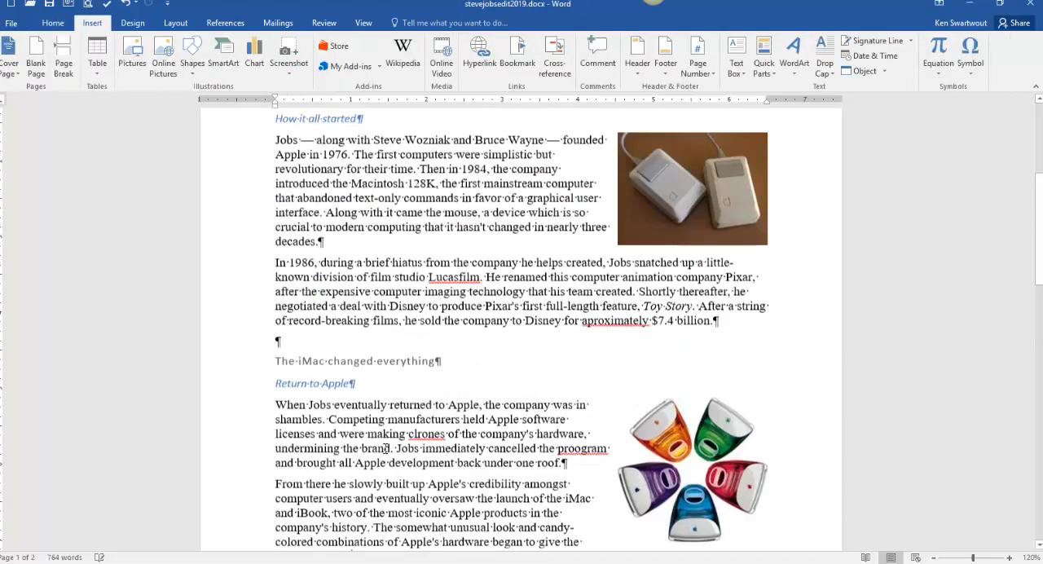
{"action": "scroll", "coordinate": [488, 448], "scroll_direction": "down", "scroll_amount": 3}
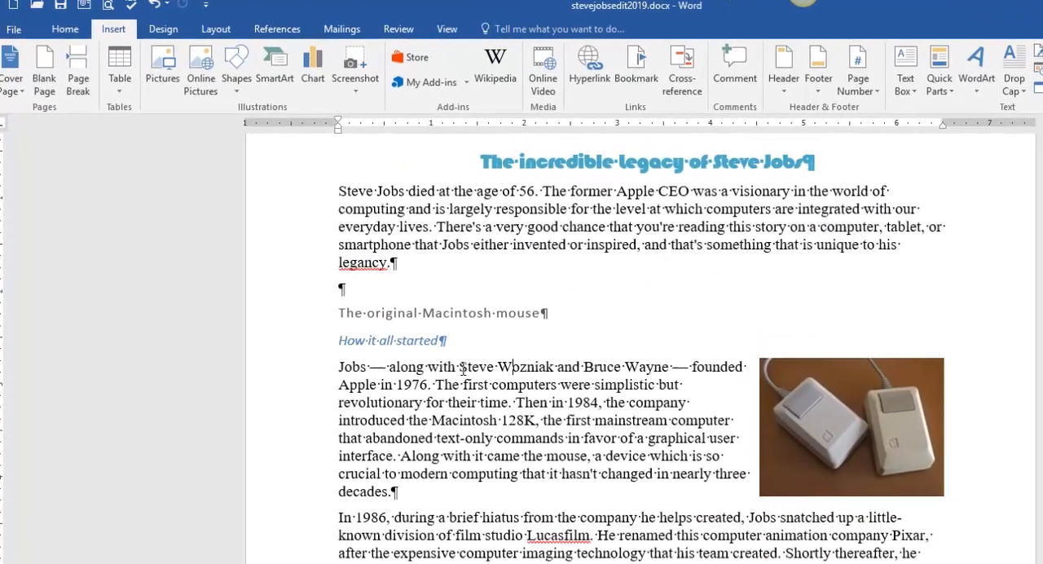
{"action": "left_click_drag", "start_coordinate": [415, 331], "coordinate": [475, 334]}
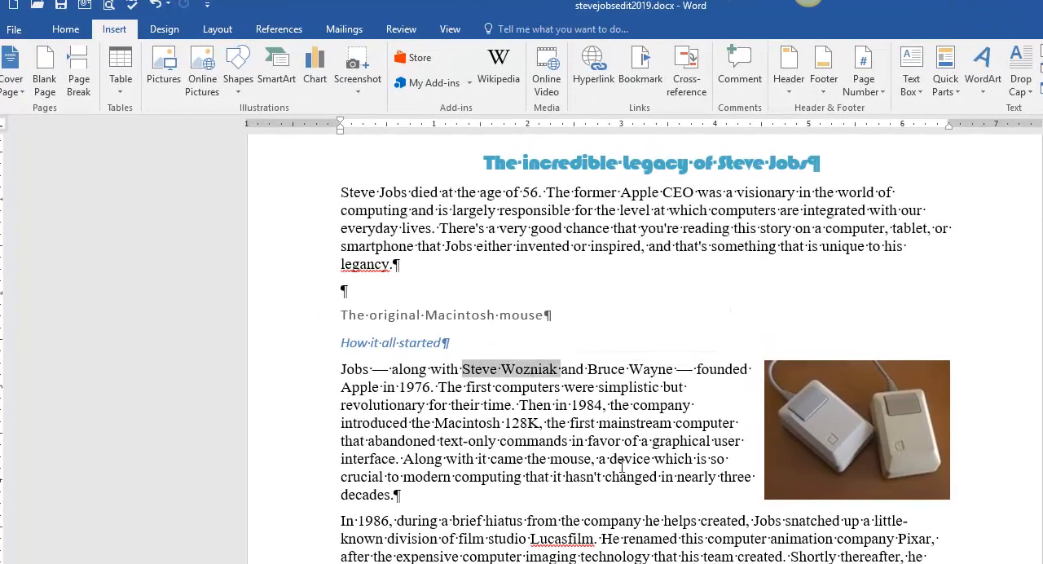
{"action": "type", "text": "The Woz"}
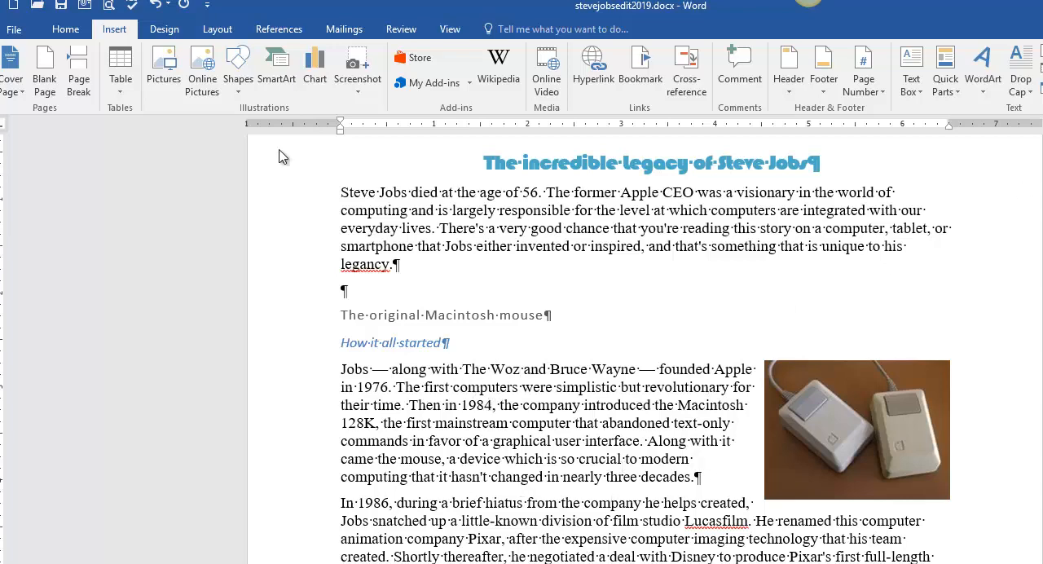
- Replace all occurrences of "The Woz" with "Steve Wozniak" in the document and close Find and Replace
{"action": "left_click", "coordinate": [65, 30]}
{"action": "key", "text": "ctrl+h"}
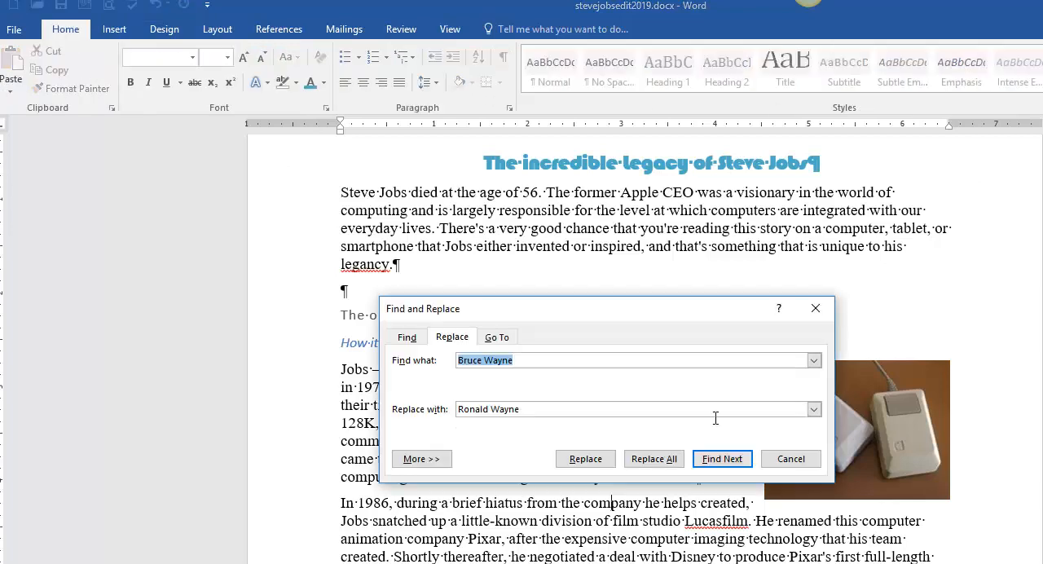
{"action": "left_click", "coordinate": [542, 359]}
{"action": "key", "text": "ctrl+a"}
{"action": "type", "text": "The Woz"}
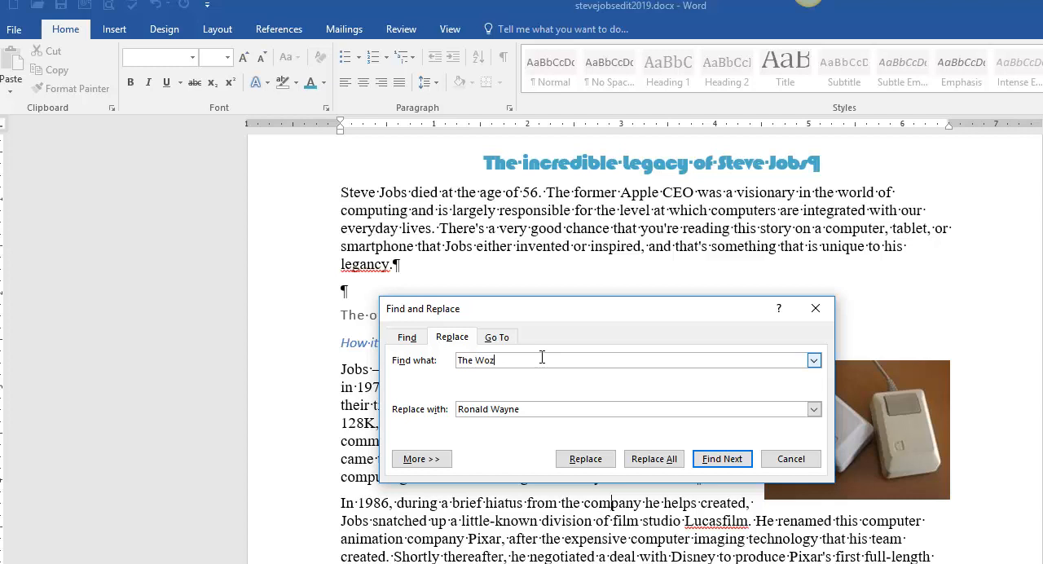
{"action": "left_click_drag", "start_coordinate": [554, 409], "coordinate": [460, 409]}
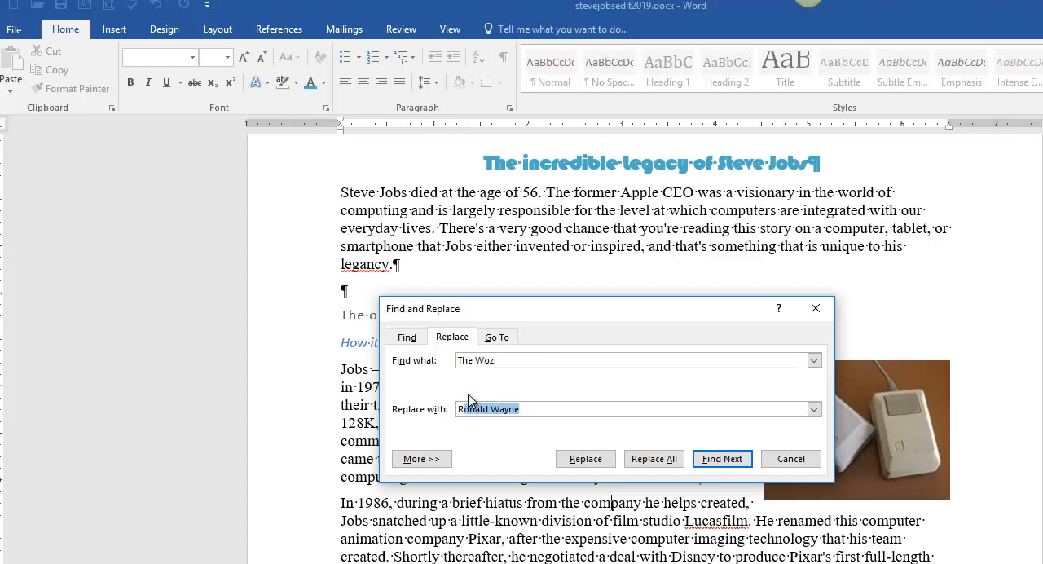
{"action": "type", "text": "Steve"}
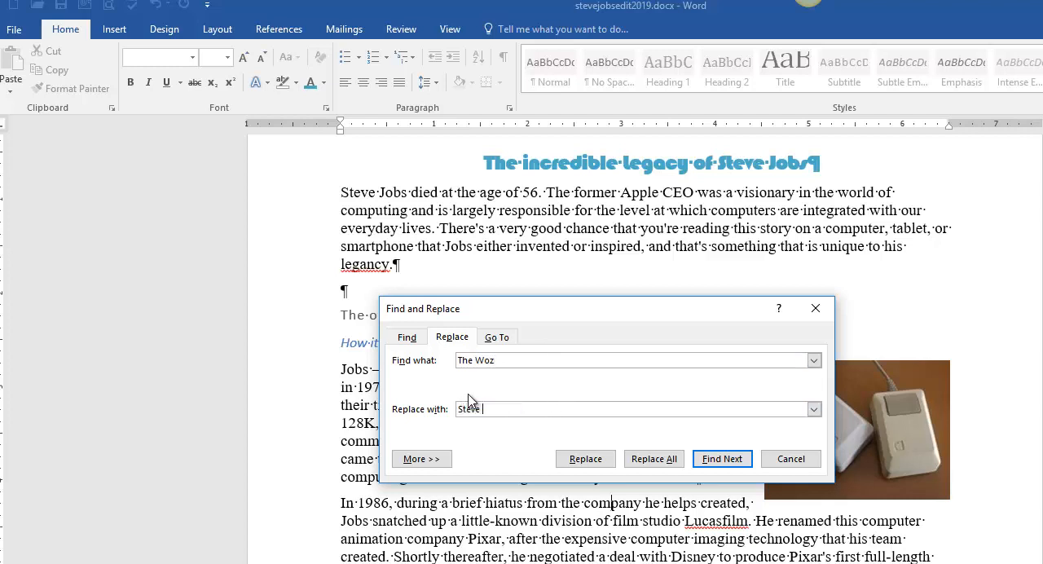
{"action": "type", "text": " Wozniak"}
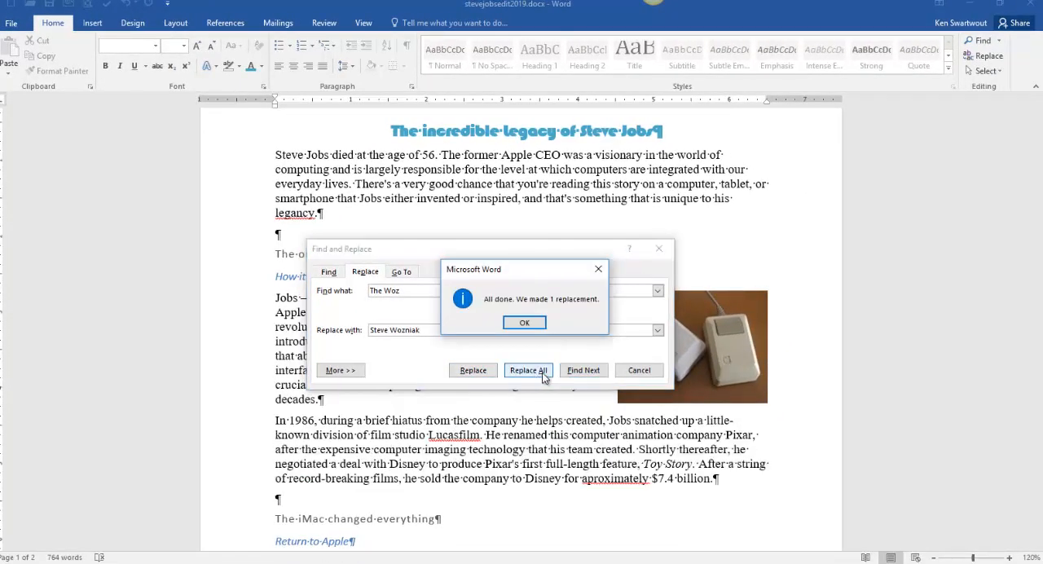
{"action": "left_click", "coordinate": [524, 321]}
{"action": "left_click", "coordinate": [665, 242]}
- Replace all occurrences of "Bruce Wayne" with "Ronald Wayne" in the document and close Find and Replace
{"action": "scroll", "coordinate": [580, 210], "scroll_direction": "up", "scroll_amount": 8}
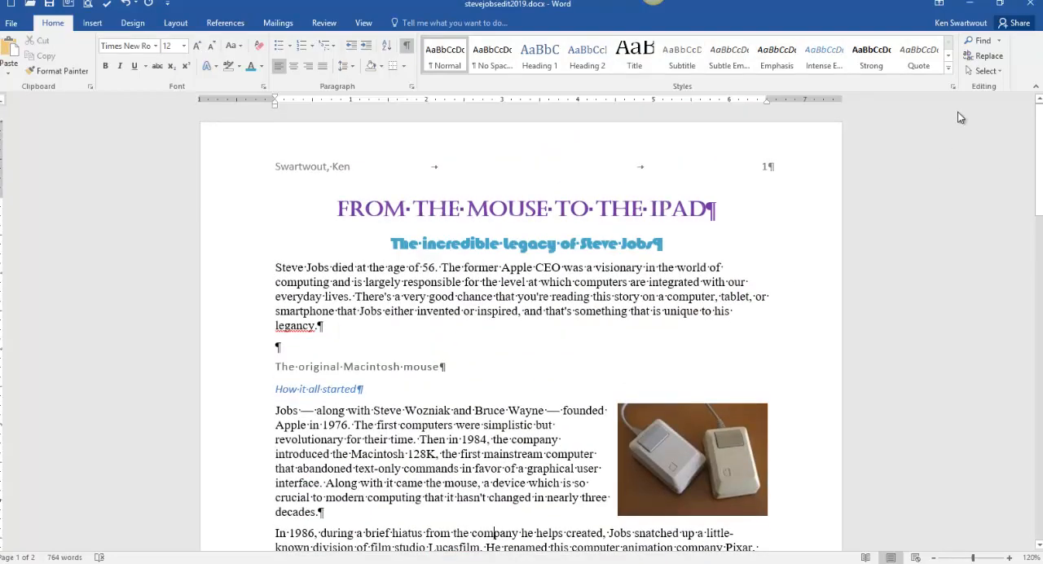
{"action": "left_click", "coordinate": [988, 55]}
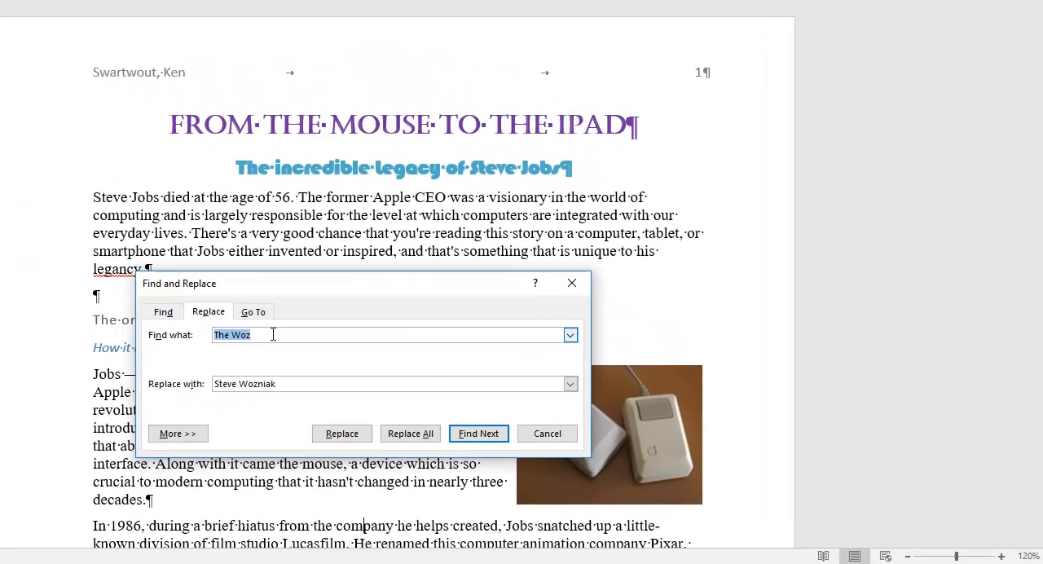
{"action": "type", "text": "Bruce Wayne"}
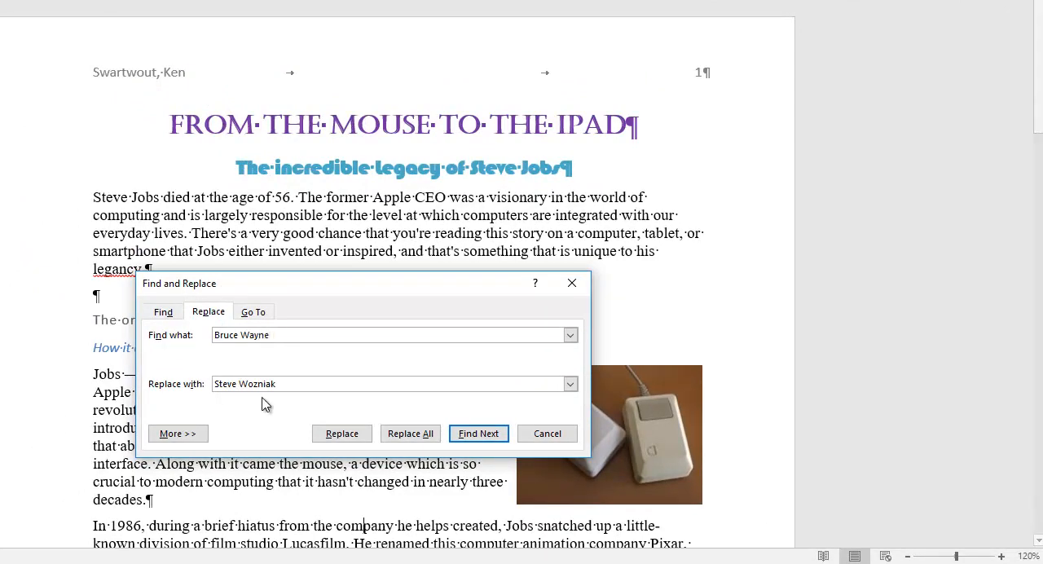
{"action": "left_click_drag", "start_coordinate": [313, 382], "coordinate": [195, 377]}
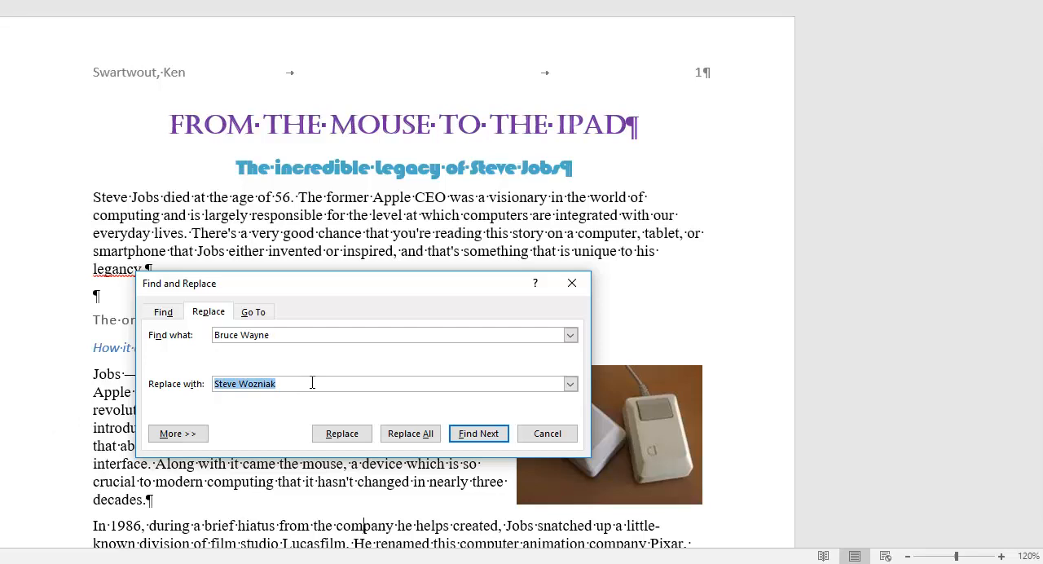
{"action": "type", "text": "Ronald Wayne"}
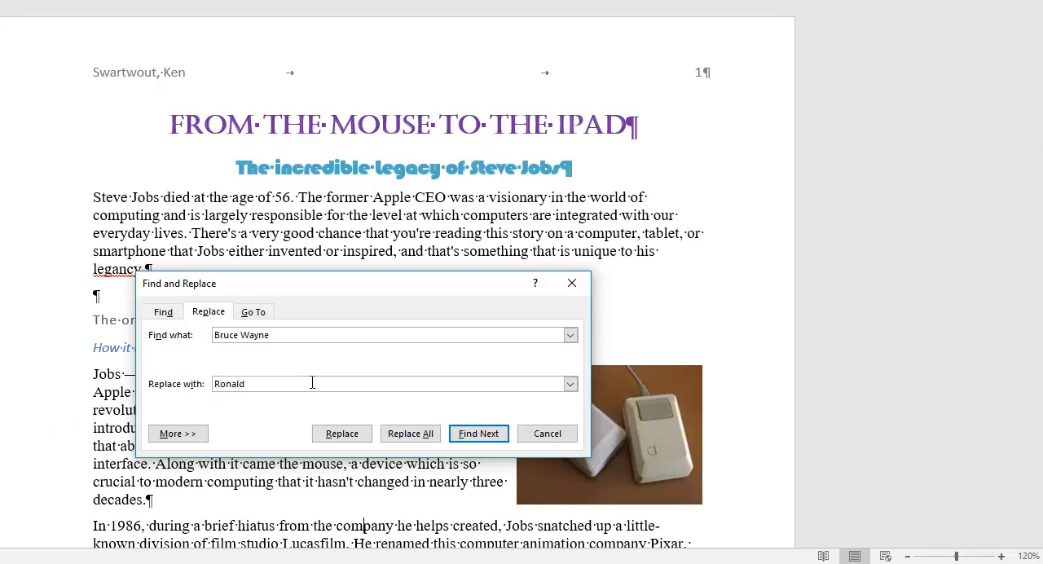
{"action": "left_click", "coordinate": [399, 435]}
{"action": "left_click", "coordinate": [417, 259]}
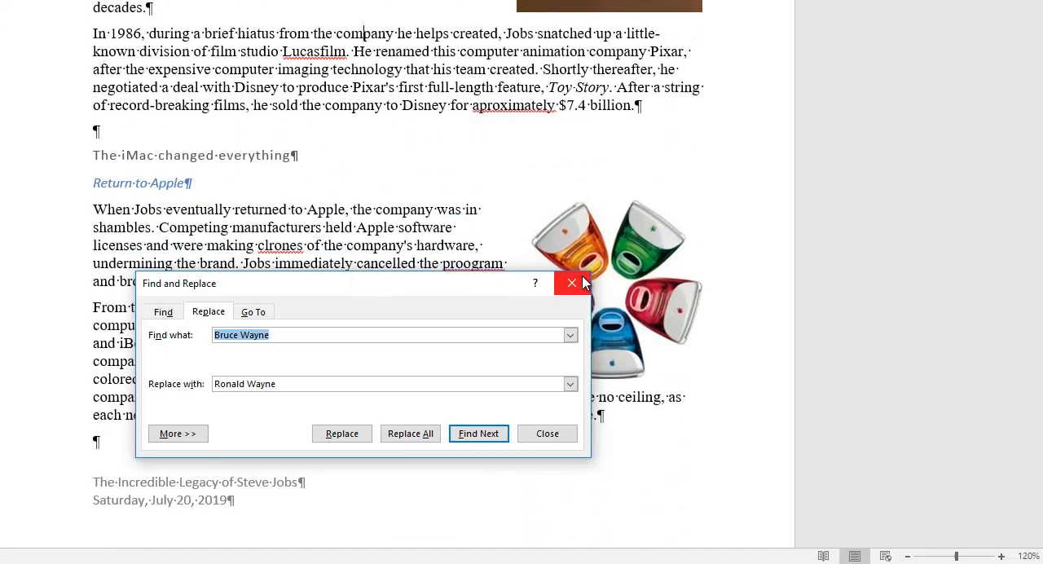
{"action": "left_click", "coordinate": [572, 283]}
- Read the footnote instruction in jobsInstructions.2019.docx and examine the iPod, iPhone, and iPad section in jobsSolution2019.docx for the footnote's placement
{"action": "left_click", "coordinate": [183, 513]}
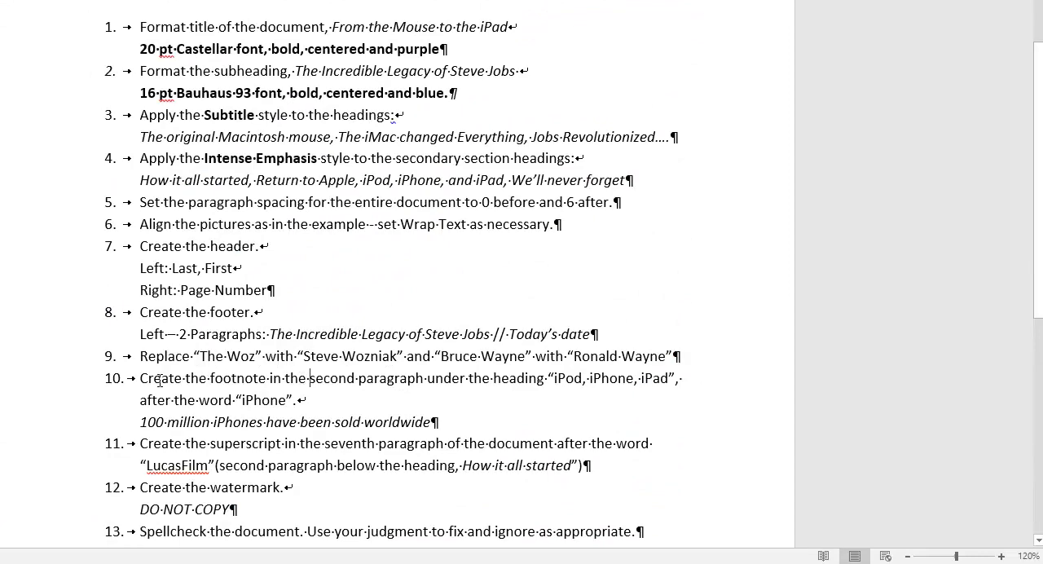
{"action": "left_click_drag", "start_coordinate": [141, 378], "coordinate": [285, 378]}
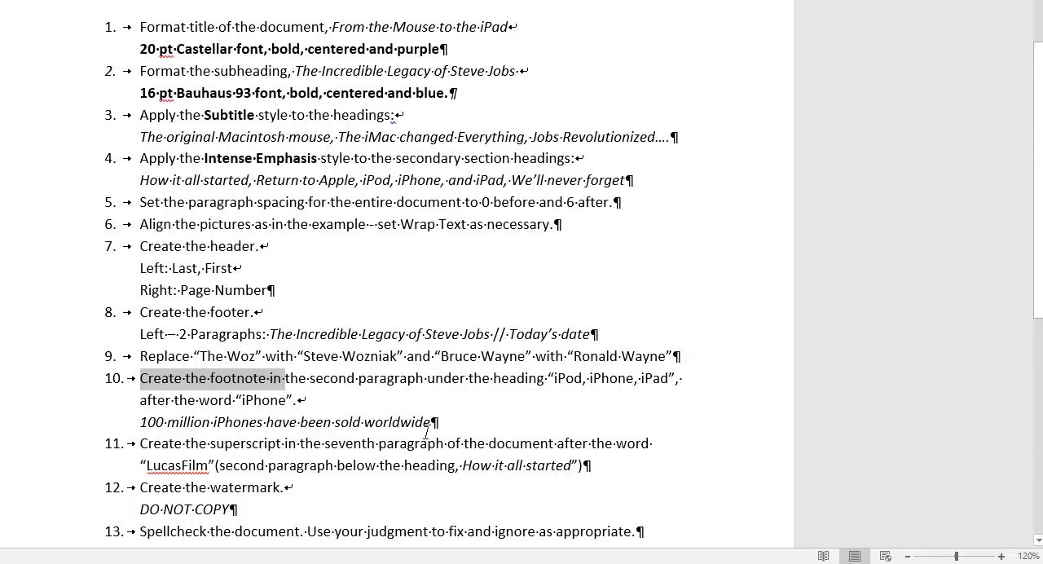
{"action": "left_click_drag", "start_coordinate": [140, 422], "coordinate": [339, 419]}
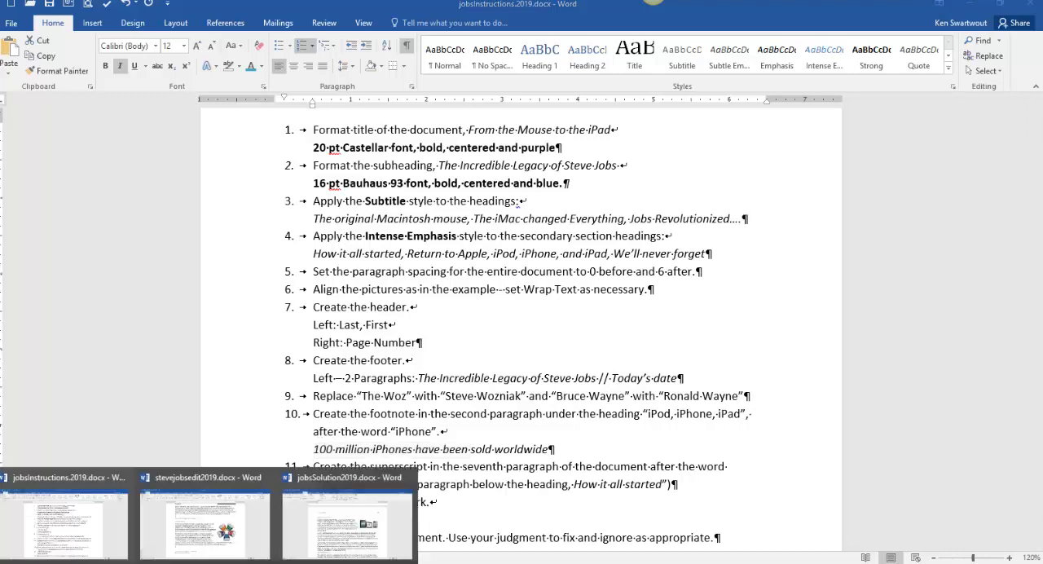
{"action": "left_click", "coordinate": [340, 542]}
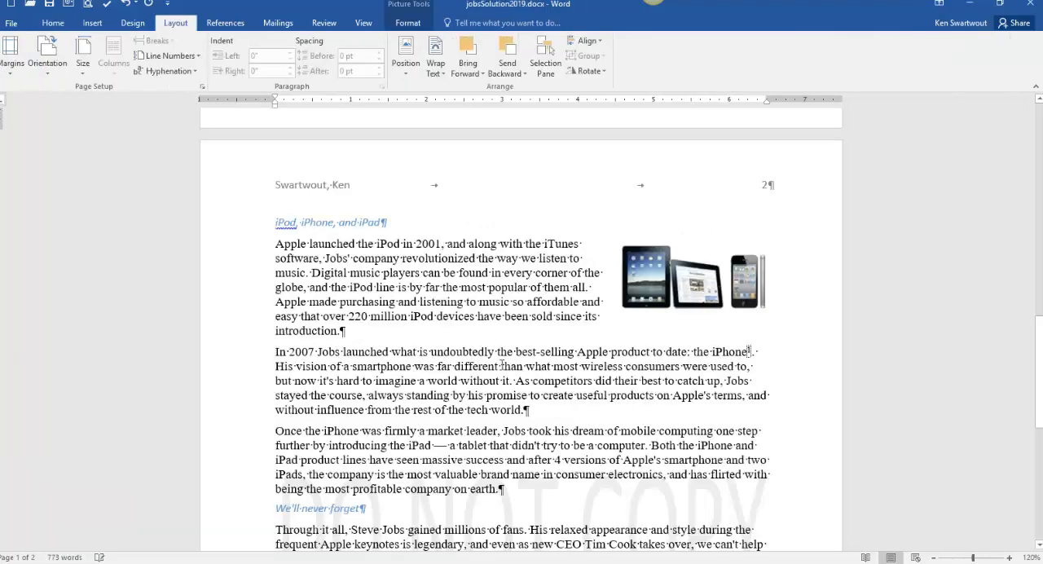
{"action": "left_click", "coordinate": [303, 221]}
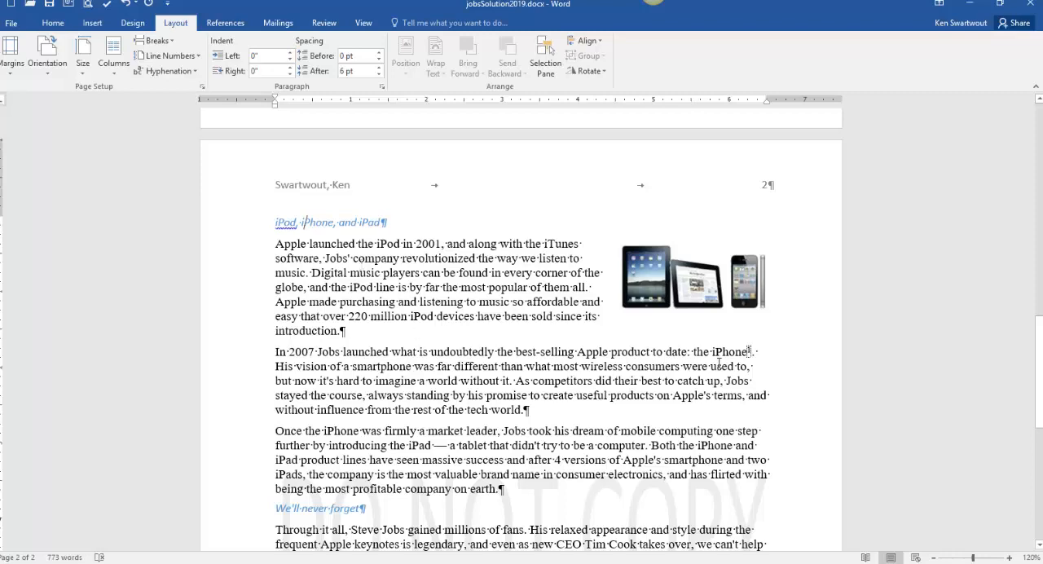
- In stevejobsedit2019.docx, insert a footnote after "iPhone" in the second iPod, iPhone, and iPad paragraph reading "100 million iPhones sold worldwide"
{"action": "mouse_move", "coordinate": [751, 351]}
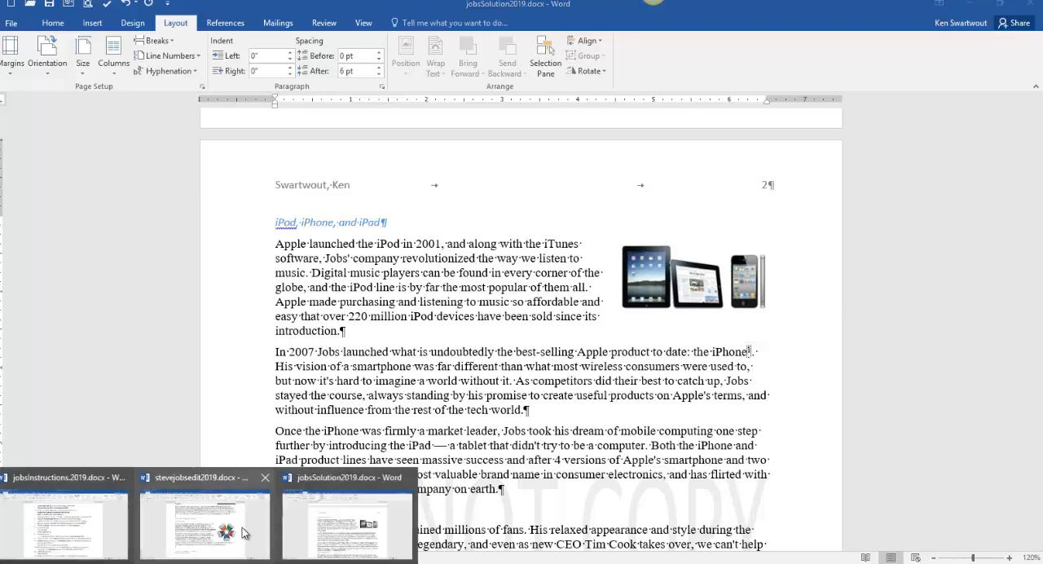
{"action": "left_click", "coordinate": [243, 532]}
{"action": "scroll", "coordinate": [615, 405], "scroll_direction": "down", "scroll_amount": 10}
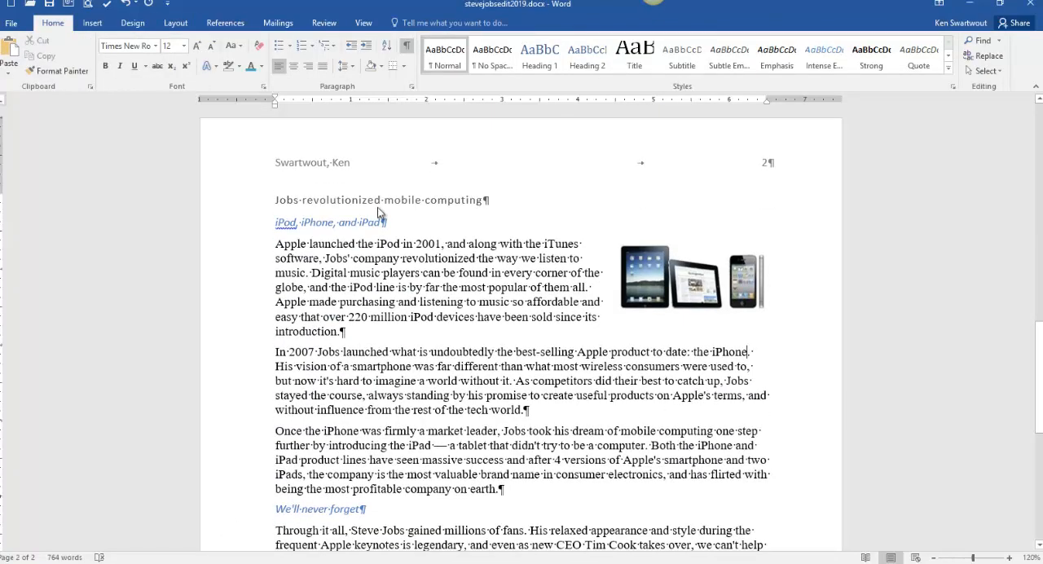
{"action": "left_click", "coordinate": [224, 23]}
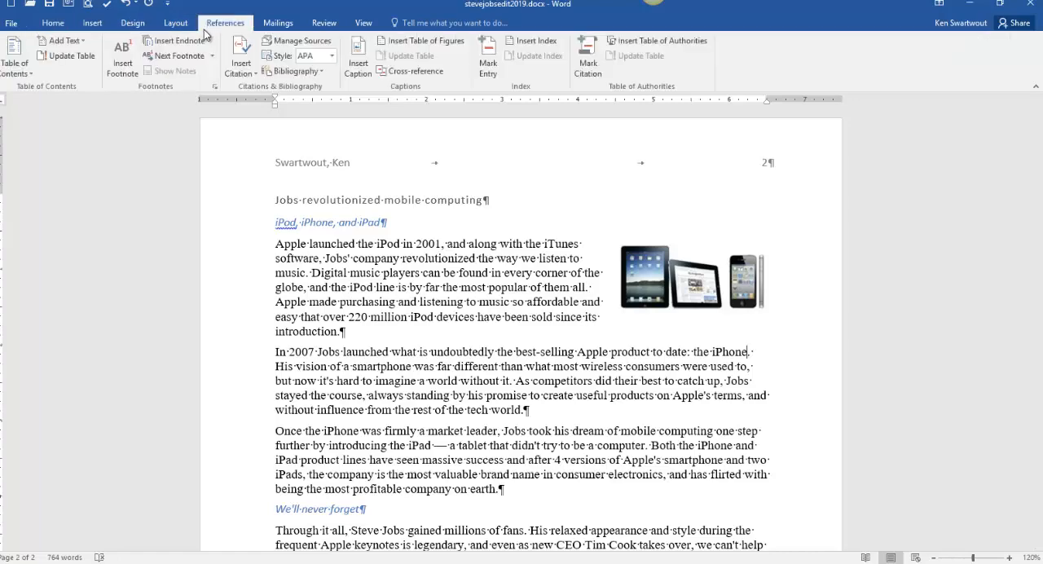
{"action": "scroll", "coordinate": [234, 222], "scroll_direction": "down", "scroll_amount": 5}
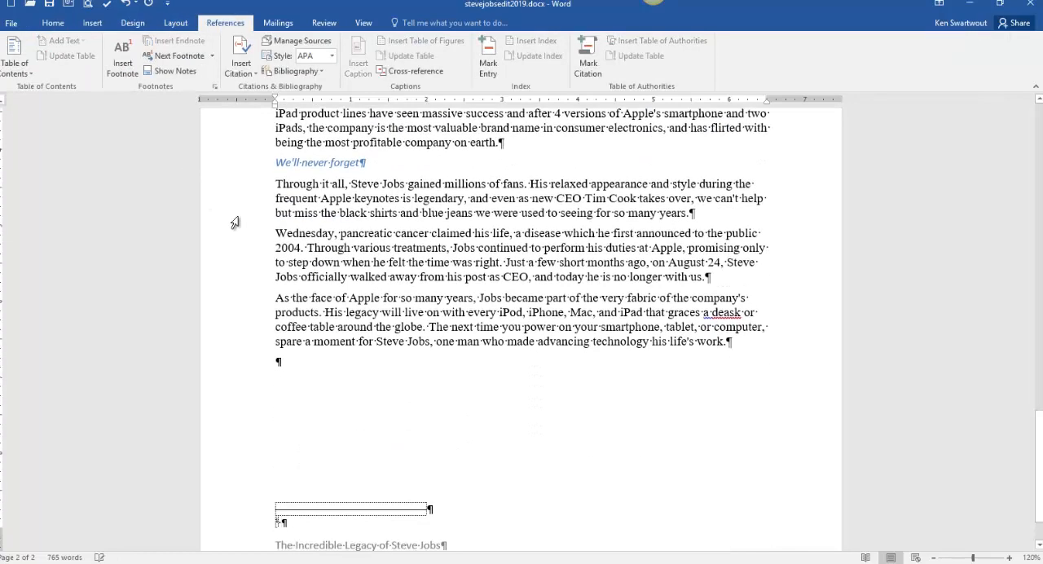
{"action": "type", "text": "100 ml"}
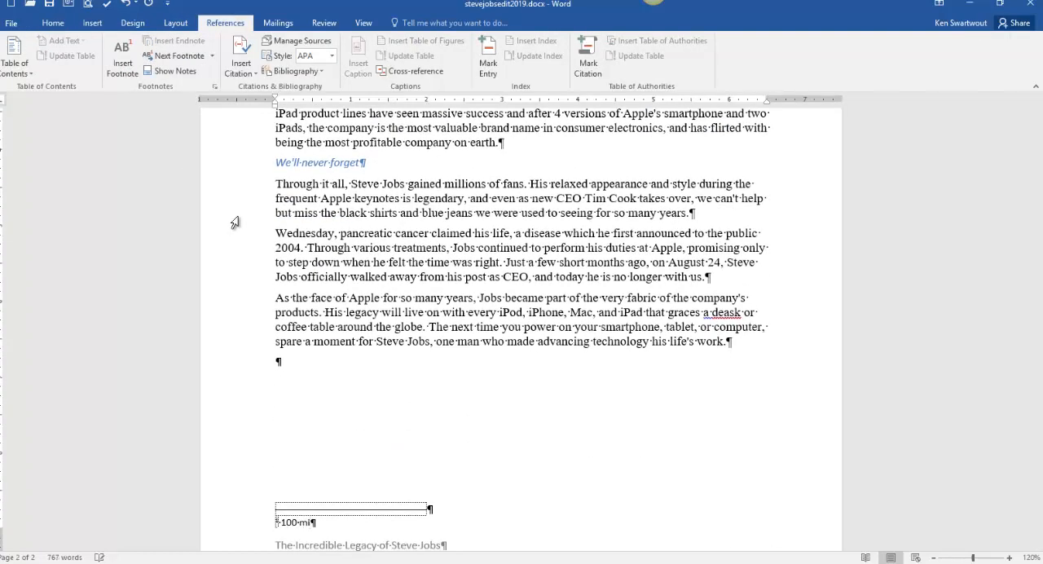
{"action": "type", "text": "llion iPhones sold worldw"}
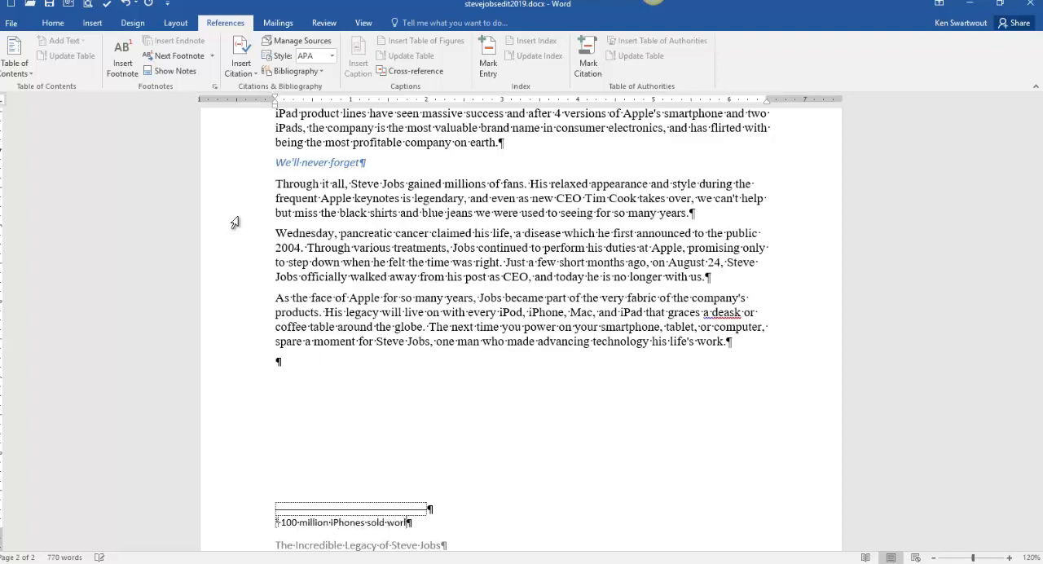
{"action": "type", "text": "ide"}
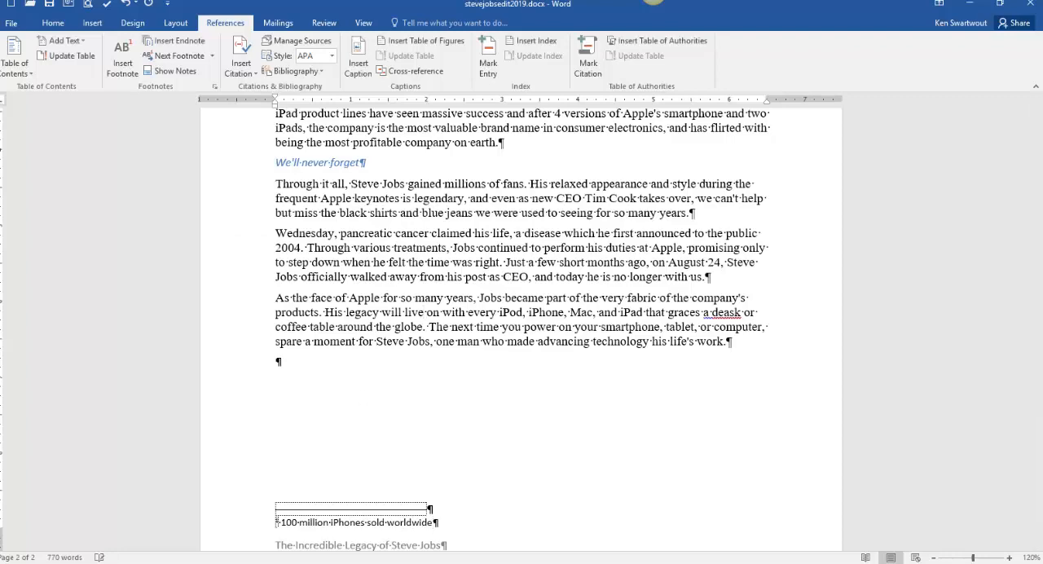
- Read instruction 11 in jobsInstructions.2019.docx about where the superscript belongs
{"action": "left_click", "coordinate": [163, 563]}
{"action": "left_click", "coordinate": [124, 527]}
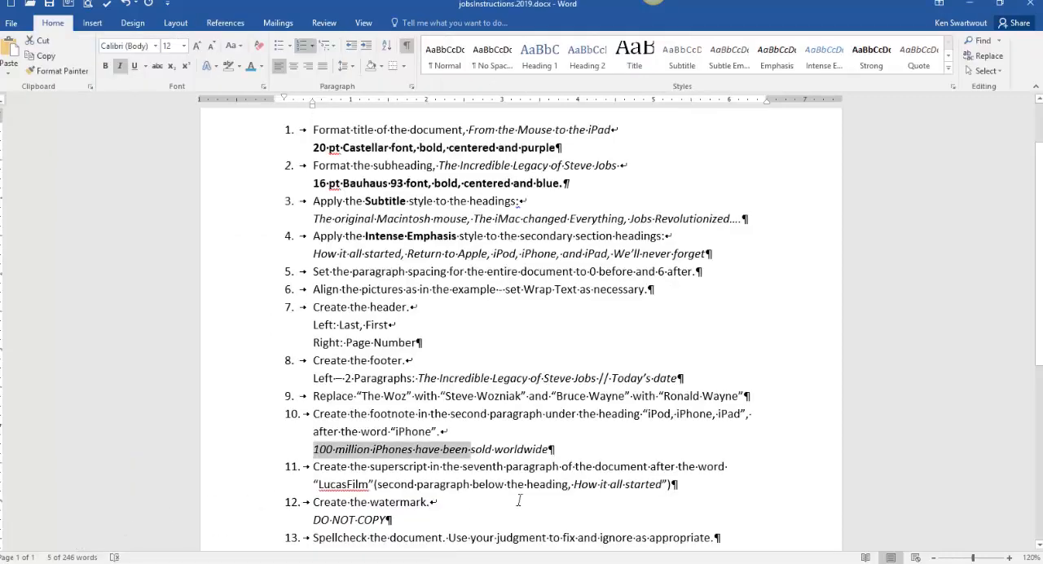
{"action": "scroll", "coordinate": [518, 500], "scroll_direction": "down", "scroll_amount": 1}
{"action": "left_click_drag", "start_coordinate": [351, 429], "coordinate": [619, 445]}
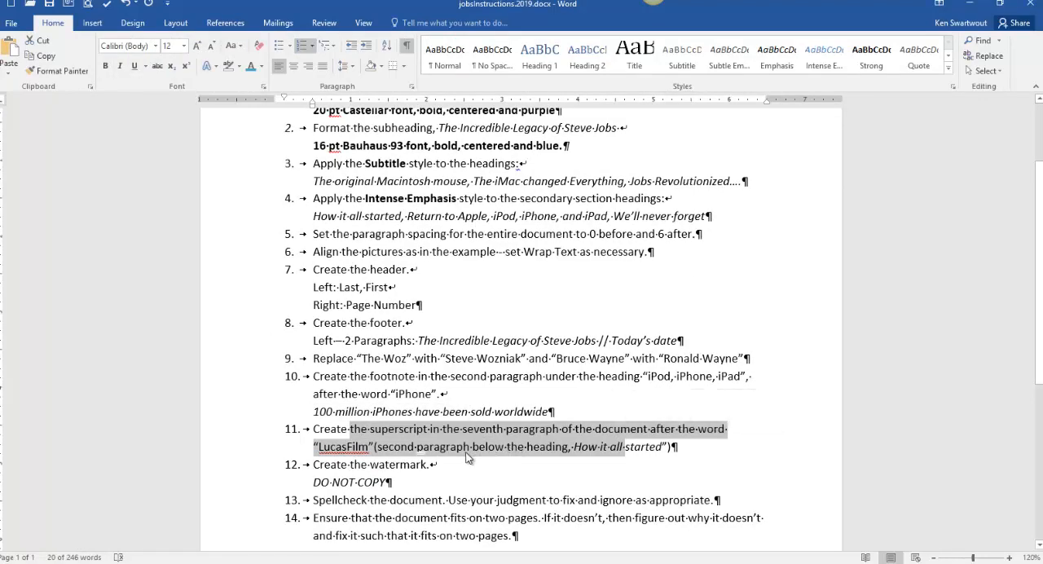
{"action": "left_click", "coordinate": [130, 562]}
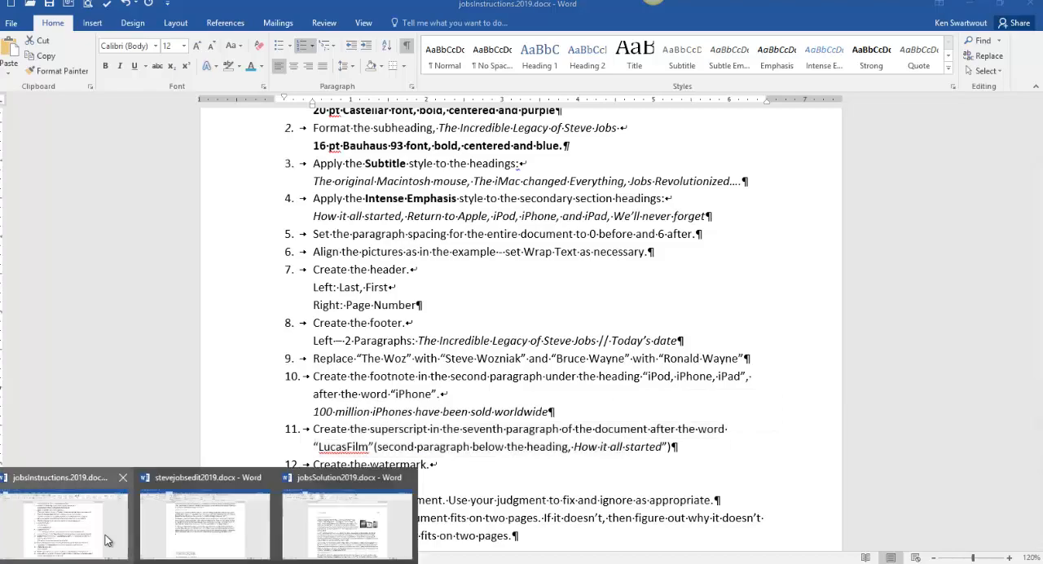
{"action": "left_click", "coordinate": [106, 539]}
{"action": "scroll", "coordinate": [145, 528], "scroll_direction": "up", "scroll_amount": 2}
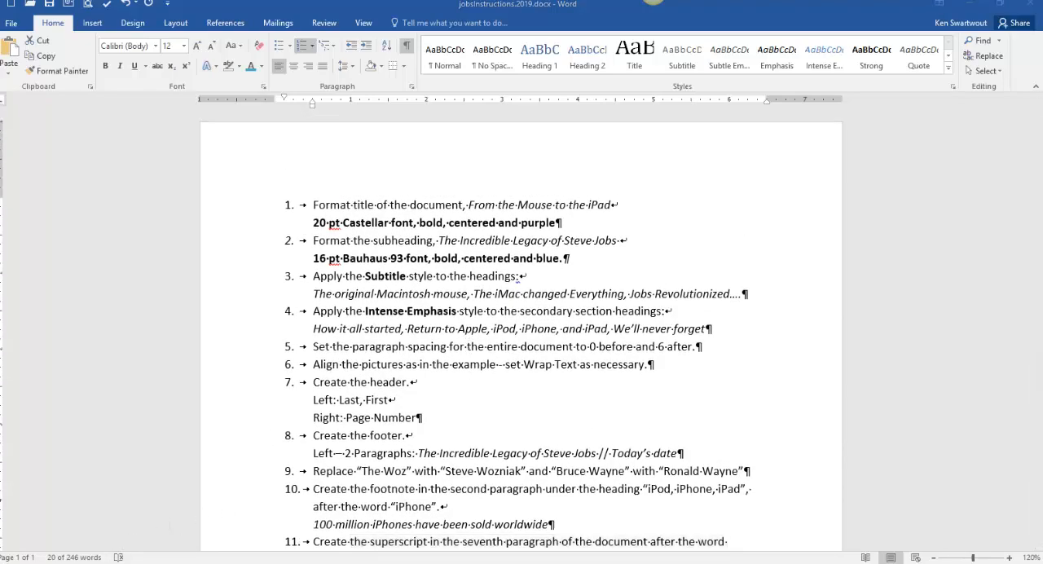
- In stevejobsedit2019.docx, add a space and a superscript "TM" after "Lucasfilm" in the second paragraph under How it all started
{"action": "left_click", "coordinate": [130, 562]}
{"action": "left_click", "coordinate": [217, 512]}
{"action": "scroll", "coordinate": [310, 471], "scroll_direction": "up", "scroll_amount": 15}
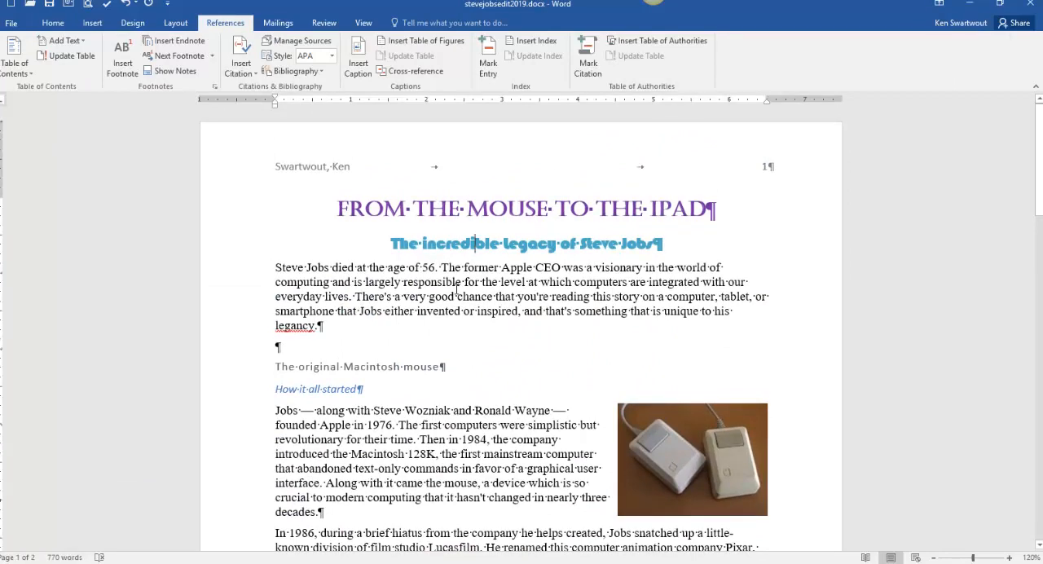
{"action": "left_click", "coordinate": [455, 296]}
{"action": "scroll", "coordinate": [391, 448], "scroll_direction": "down", "scroll_amount": 3}
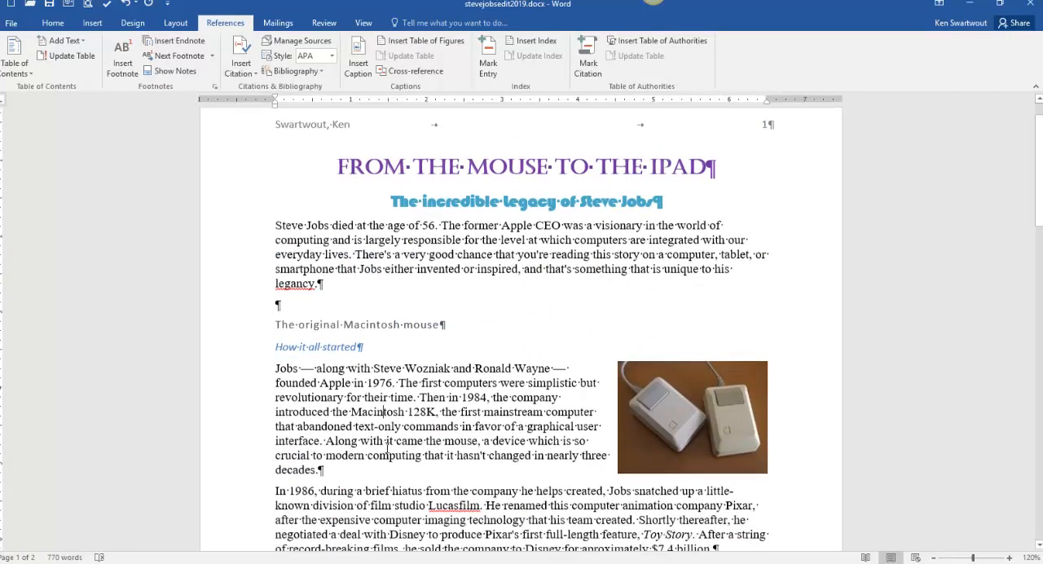
{"action": "left_click", "coordinate": [419, 448]}
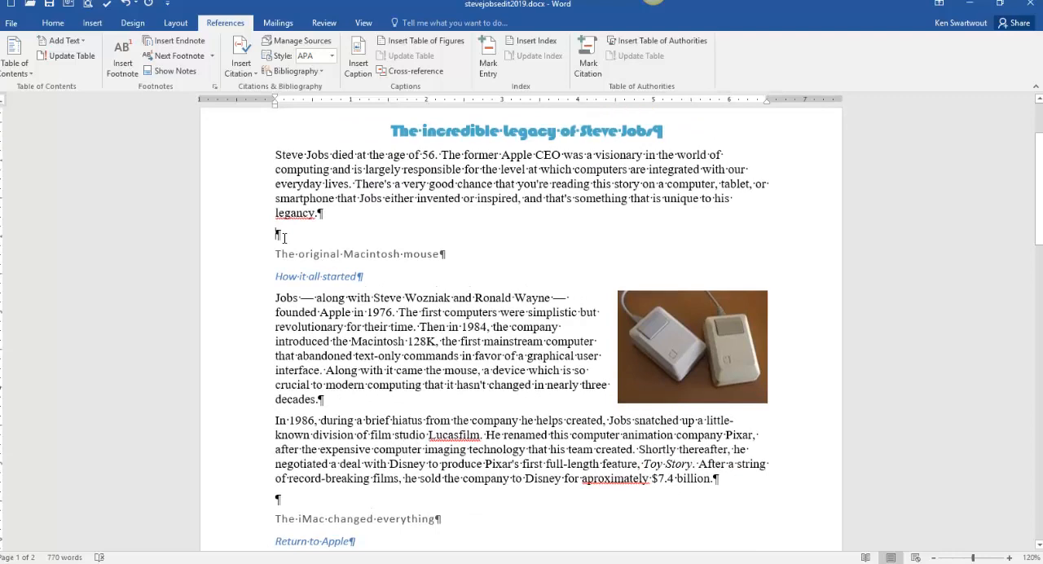
{"action": "left_click", "coordinate": [512, 463]}
{"action": "type", "text": "."}
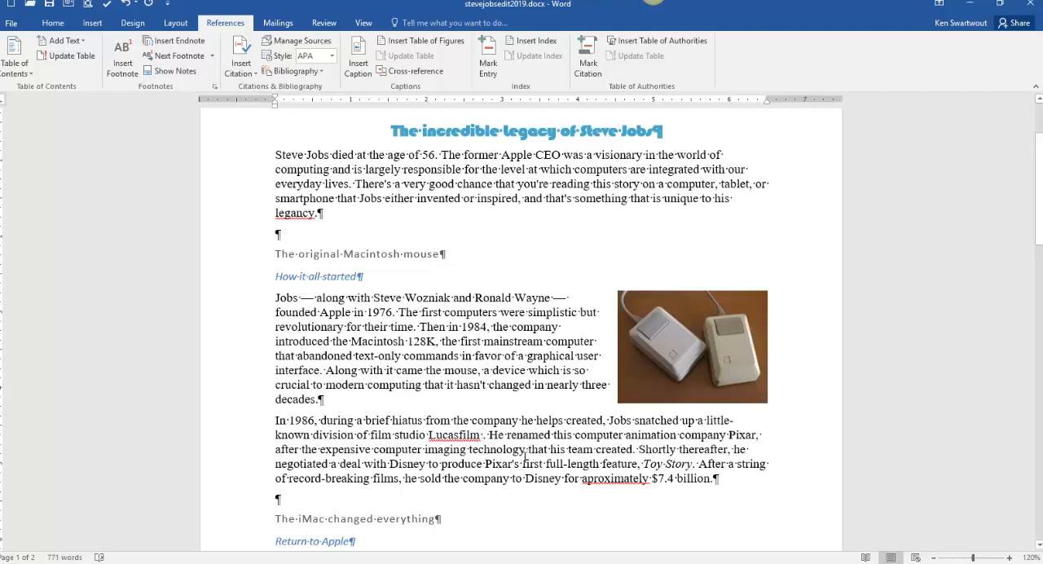
{"action": "left_click", "coordinate": [54, 24]}
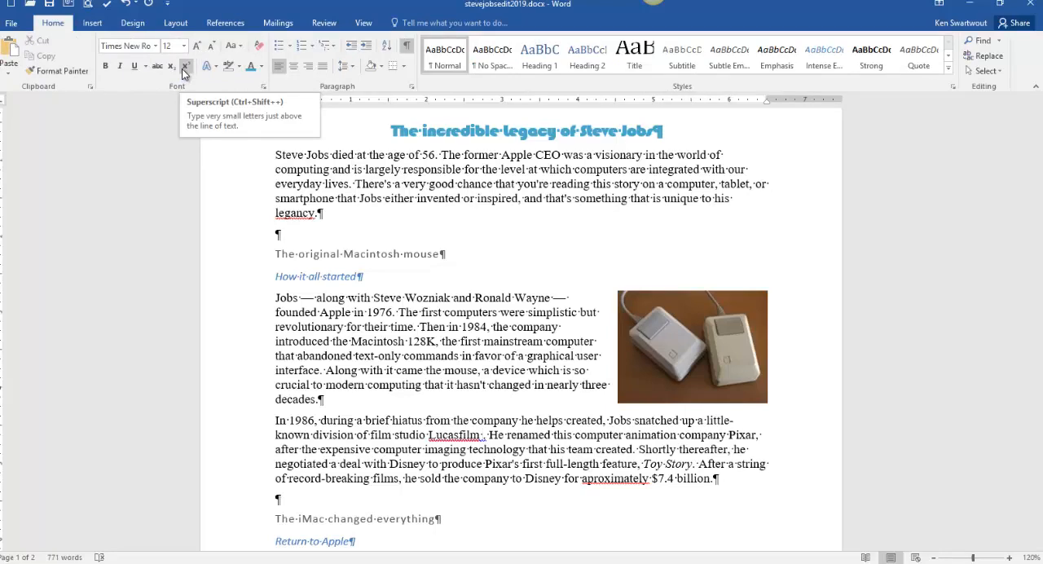
{"action": "left_click", "coordinate": [182, 68]}
{"action": "type", "text": "TM"}
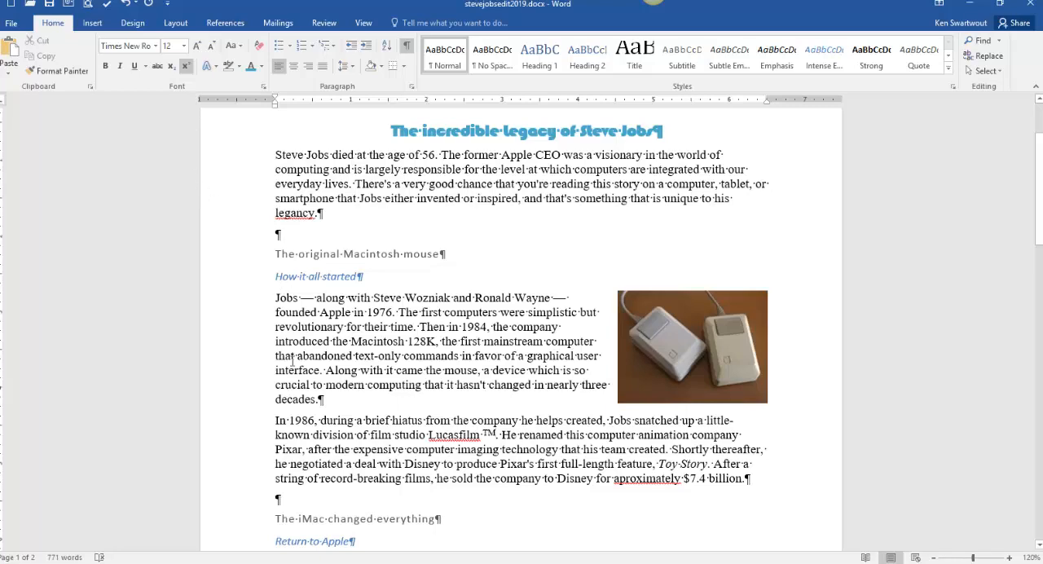
- Examine the symbol gallery for a ready-made trademark sign and close it without inserting anything
{"action": "left_click", "coordinate": [90, 24]}
{"action": "left_click", "coordinate": [970, 63]}
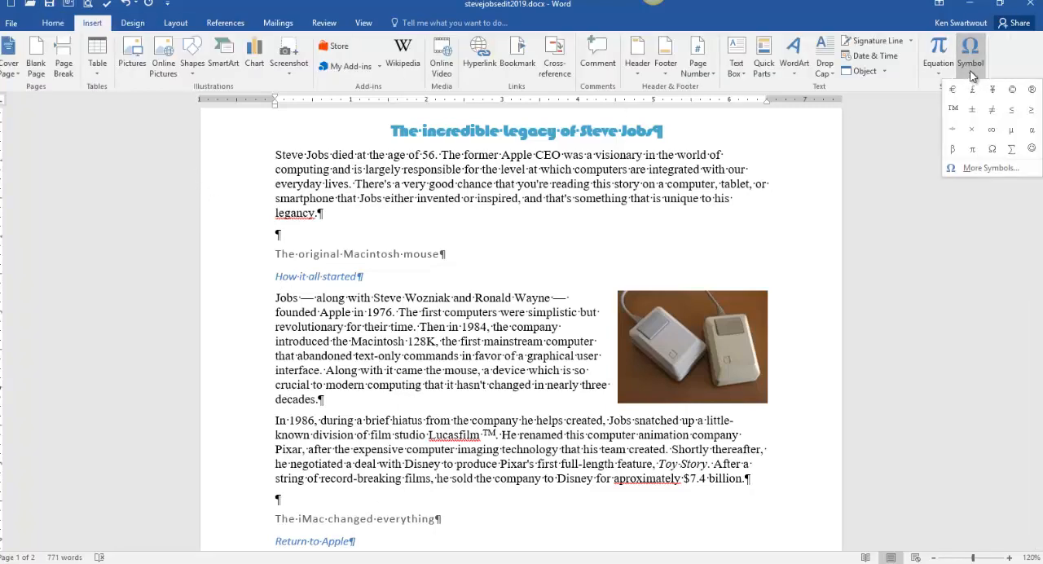
{"action": "left_click", "coordinate": [361, 412]}
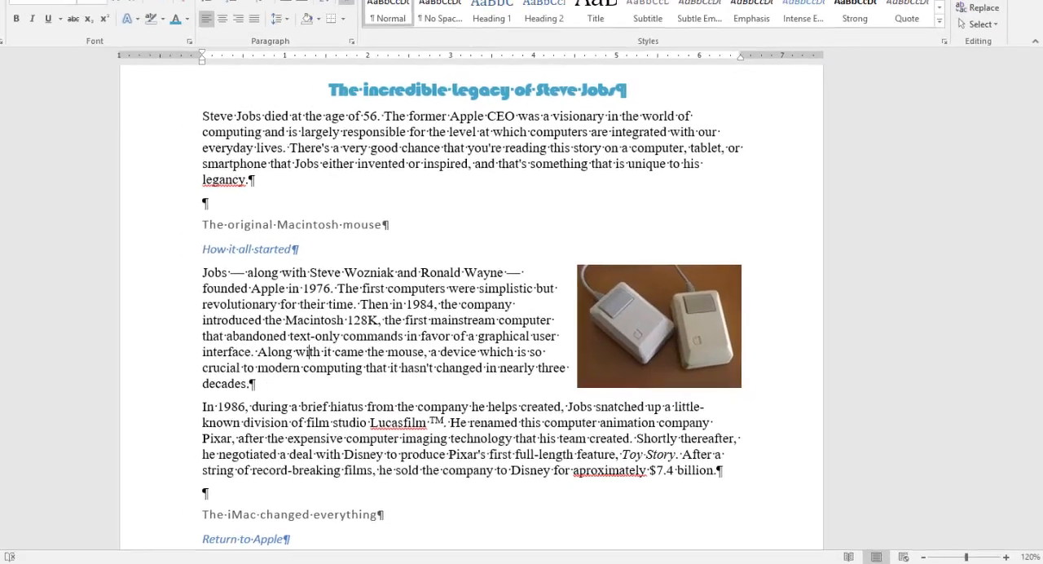
- Check the watermark instruction in jobsInstructions.2019.docx and add the DO NOT COPY watermark to stevejobsedit2019.docx
{"action": "mouse_move", "coordinate": [203, 561]}
{"action": "left_click", "coordinate": [88, 533]}
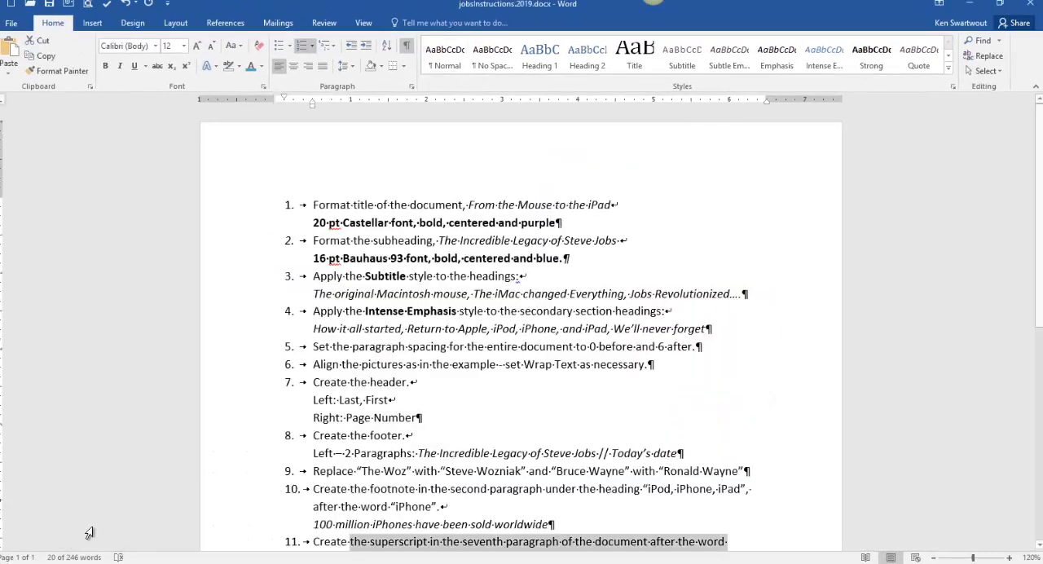
{"action": "left_click", "coordinate": [500, 483]}
{"action": "scroll", "coordinate": [499, 489], "scroll_direction": "down", "scroll_amount": 3}
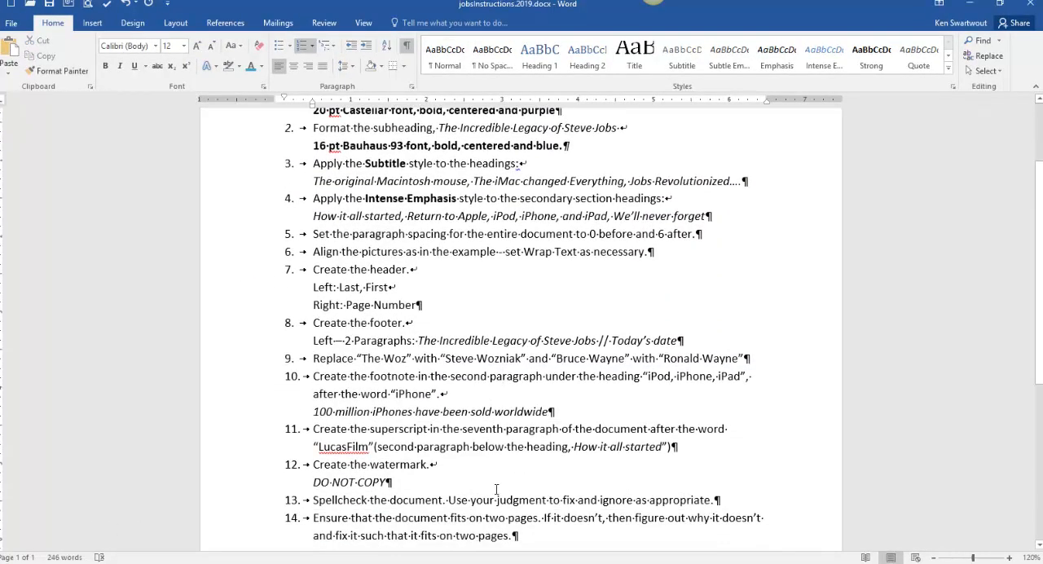
{"action": "left_click_drag", "start_coordinate": [334, 430], "coordinate": [426, 427]}
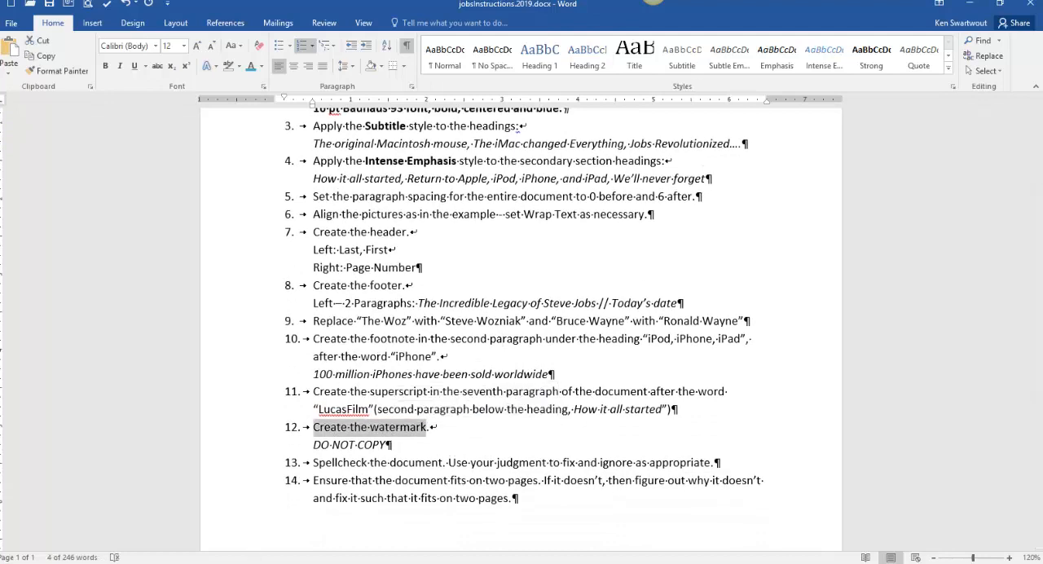
{"action": "left_click", "coordinate": [215, 530]}
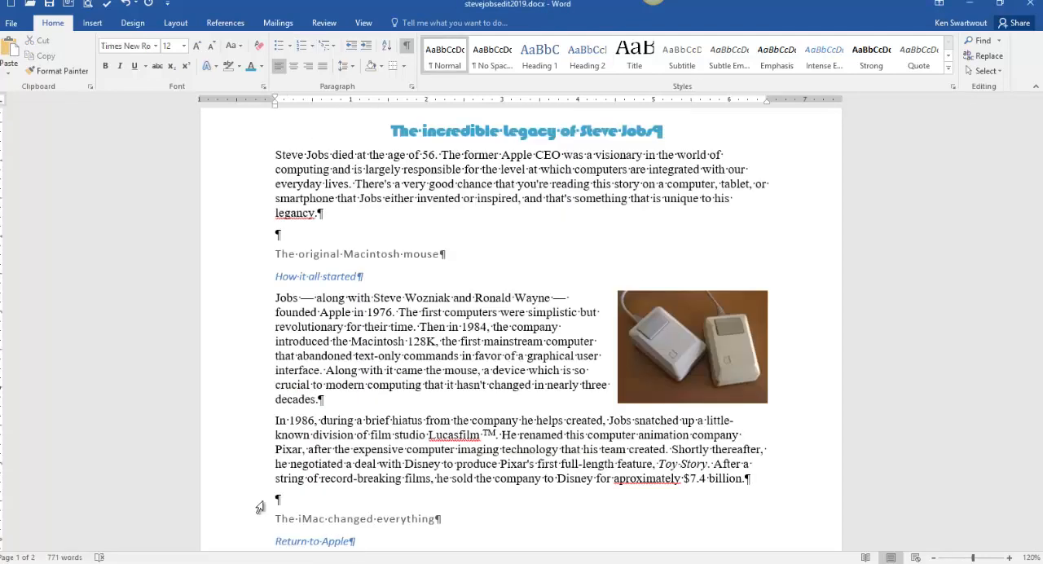
{"action": "left_click", "coordinate": [175, 22]}
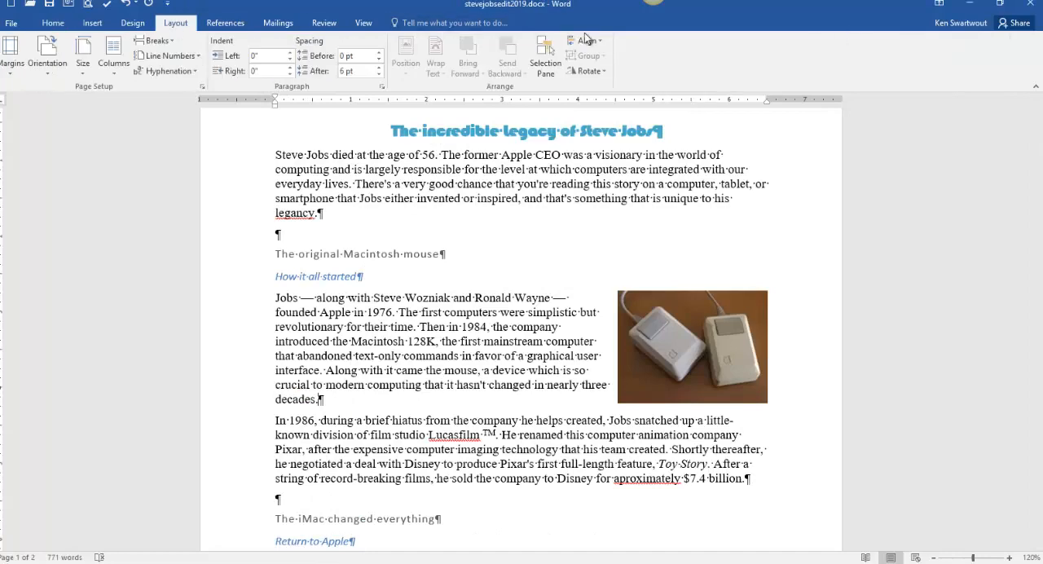
{"action": "left_click", "coordinate": [133, 22]}
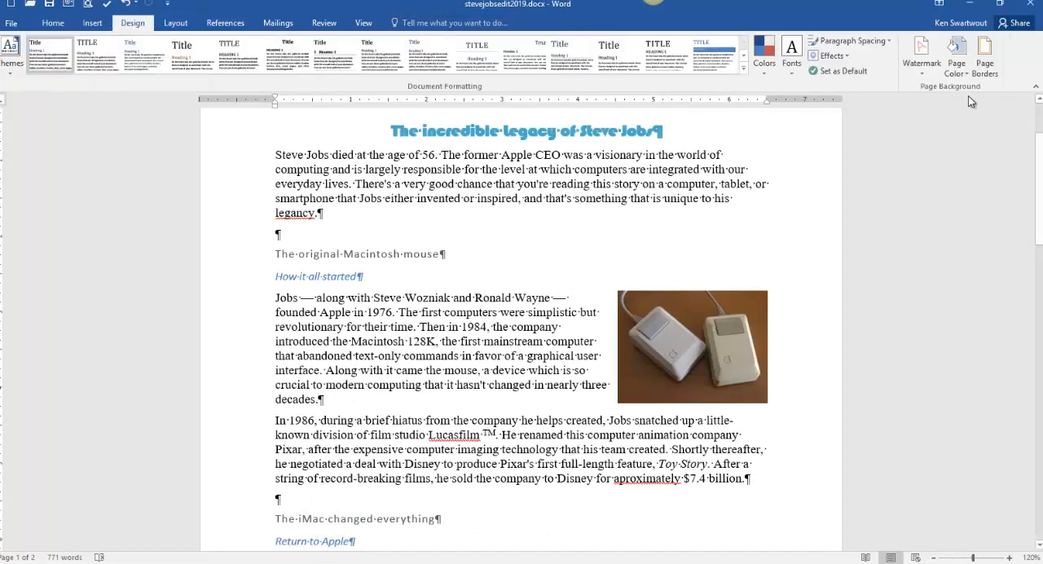
{"action": "left_click", "coordinate": [927, 72]}
{"action": "left_click", "coordinate": [811, 268]}
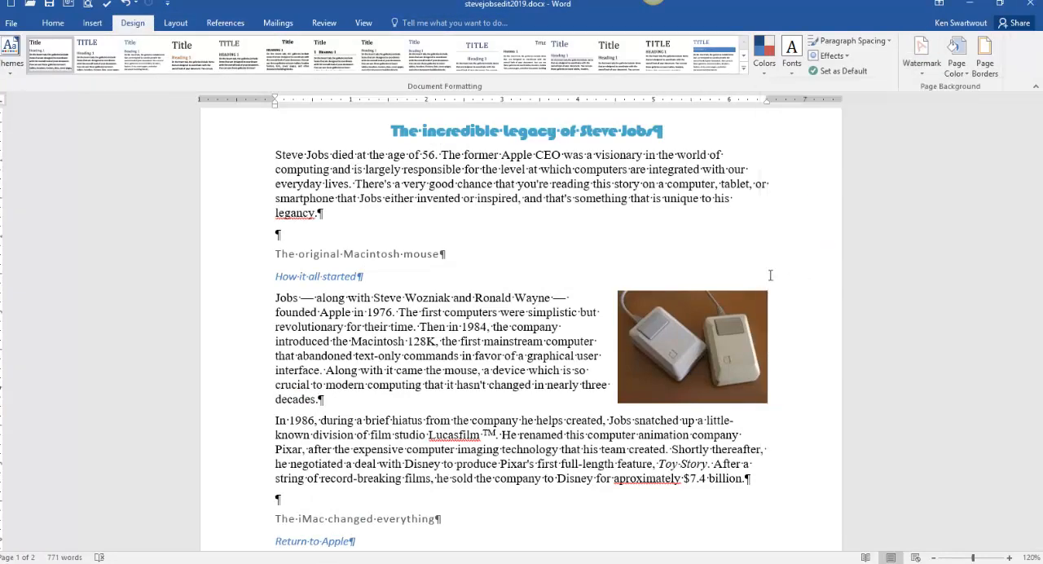
- Read the spellcheck instruction, number 13, in jobsInstructions.2019.docx
{"action": "left_click", "coordinate": [176, 562]}
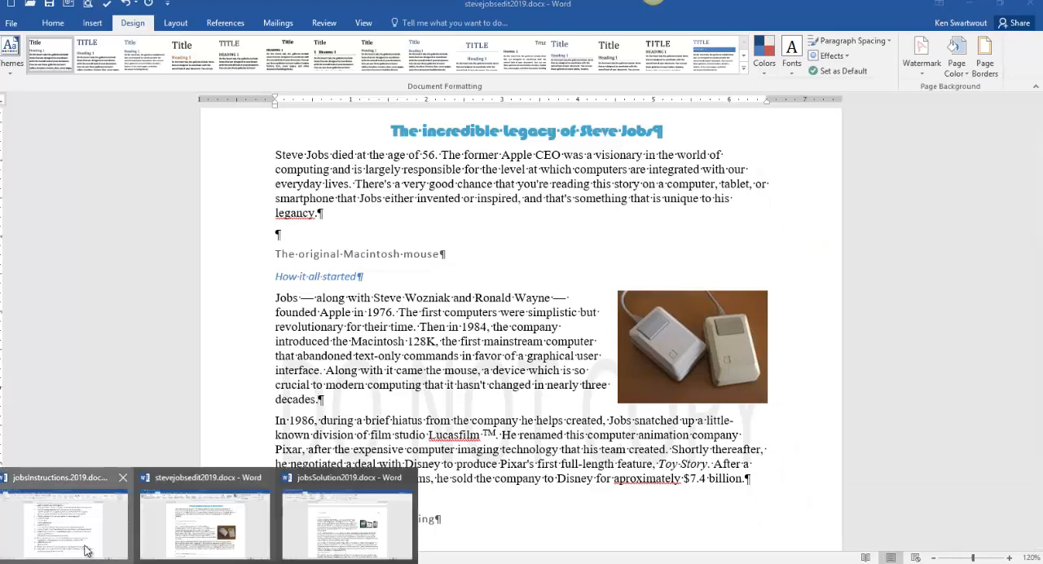
{"action": "left_click", "coordinate": [88, 550]}
{"action": "left_click_drag", "start_coordinate": [313, 462], "coordinate": [634, 462]}
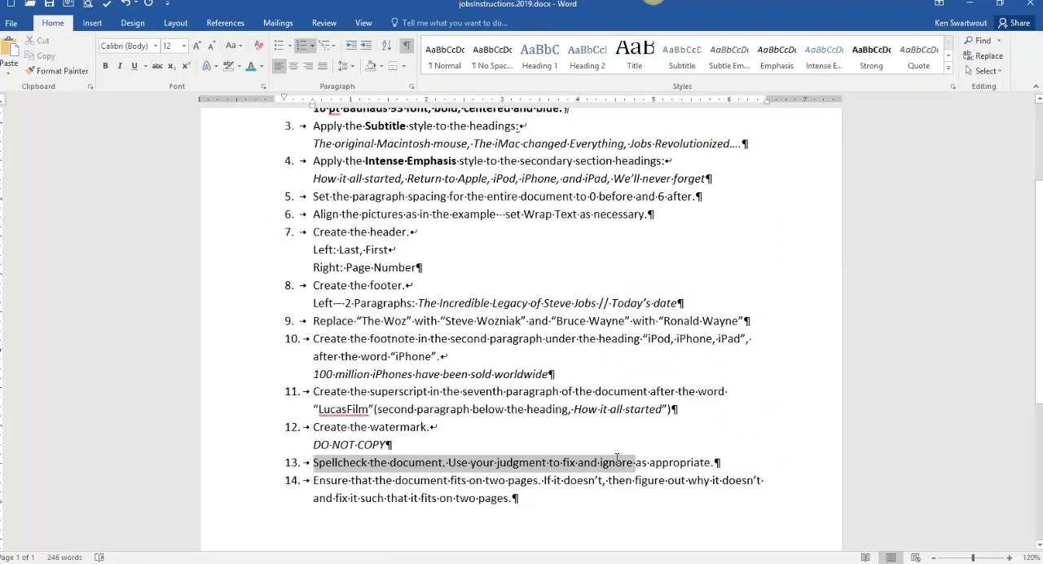
{"action": "left_click", "coordinate": [176, 562]}
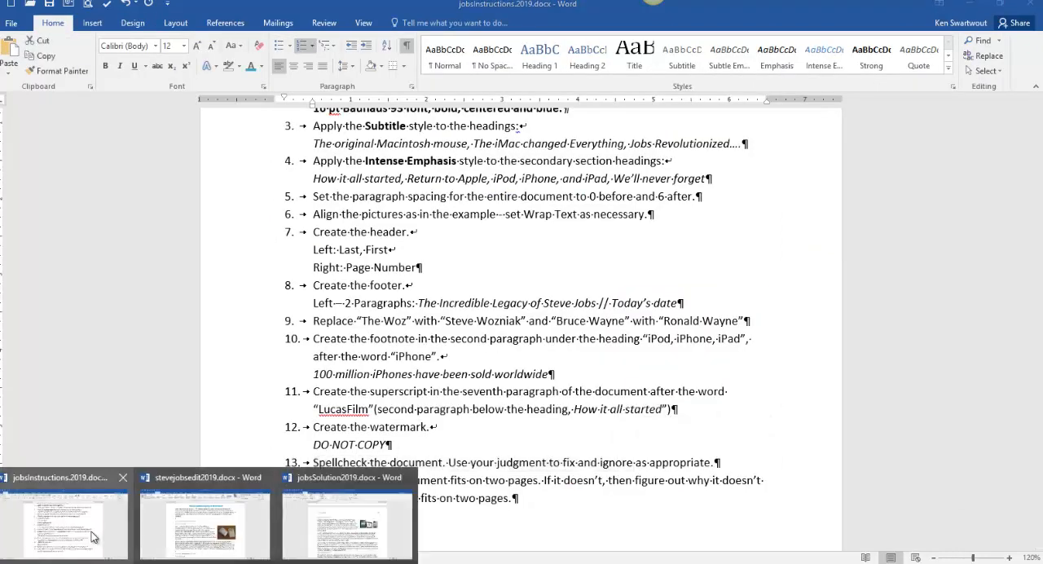
- Spellcheck stevejobsedit2019.docx, changing "legancy" to "legacy" and "aproximately" to "approximately" and ignoring "Lucasfilm"
{"action": "left_click", "coordinate": [122, 546]}
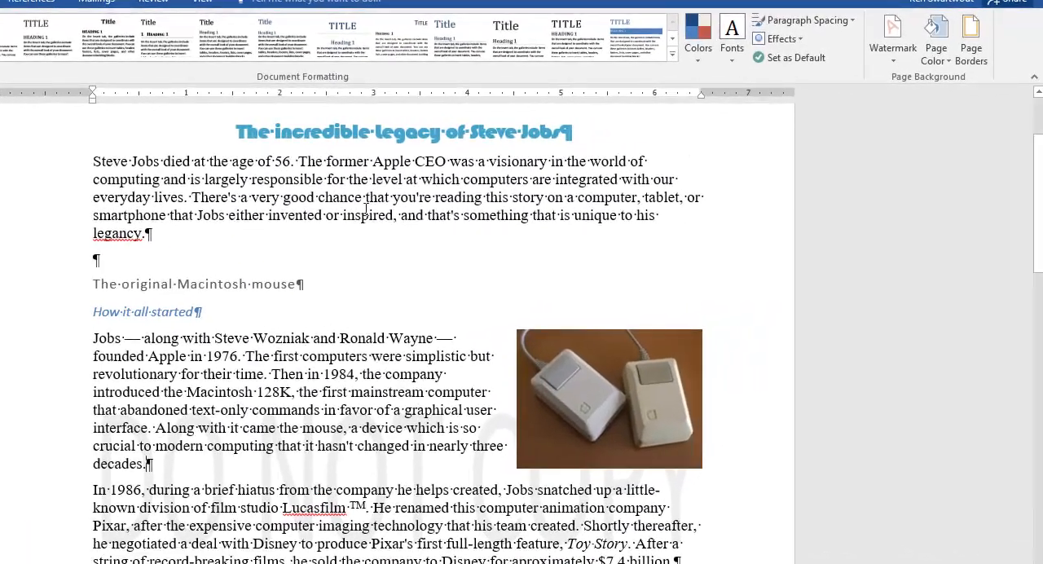
{"action": "left_click", "coordinate": [155, 2]}
{"action": "key", "text": "F7"}
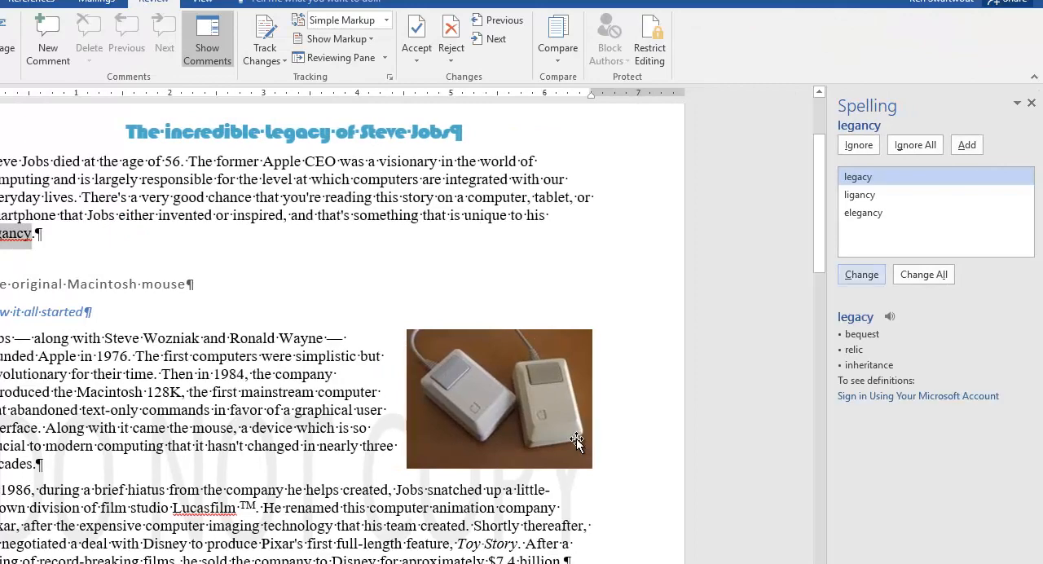
{"action": "left_click", "coordinate": [857, 277]}
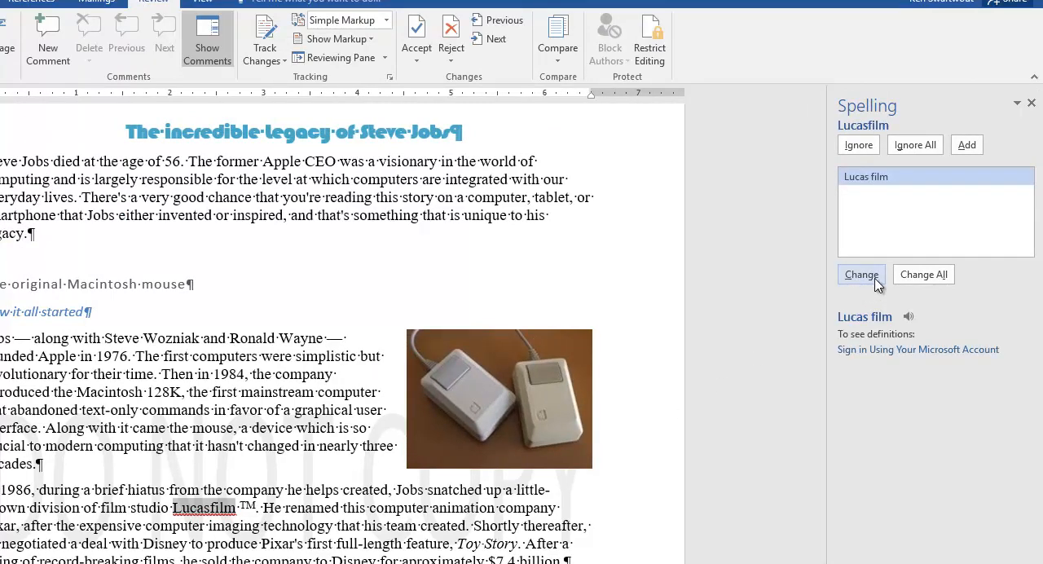
{"action": "left_click", "coordinate": [857, 149]}
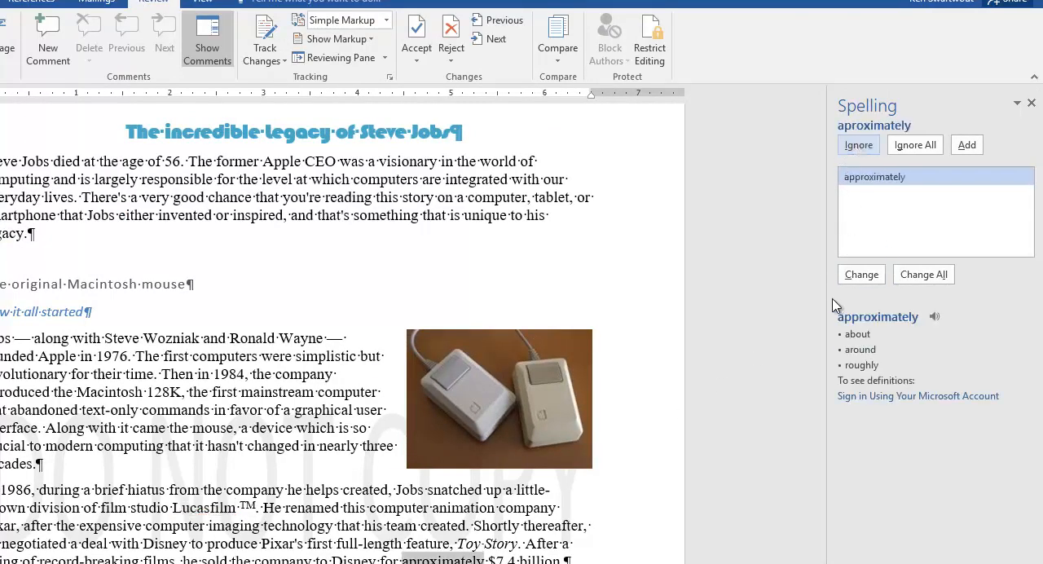
{"action": "left_click", "coordinate": [868, 279]}
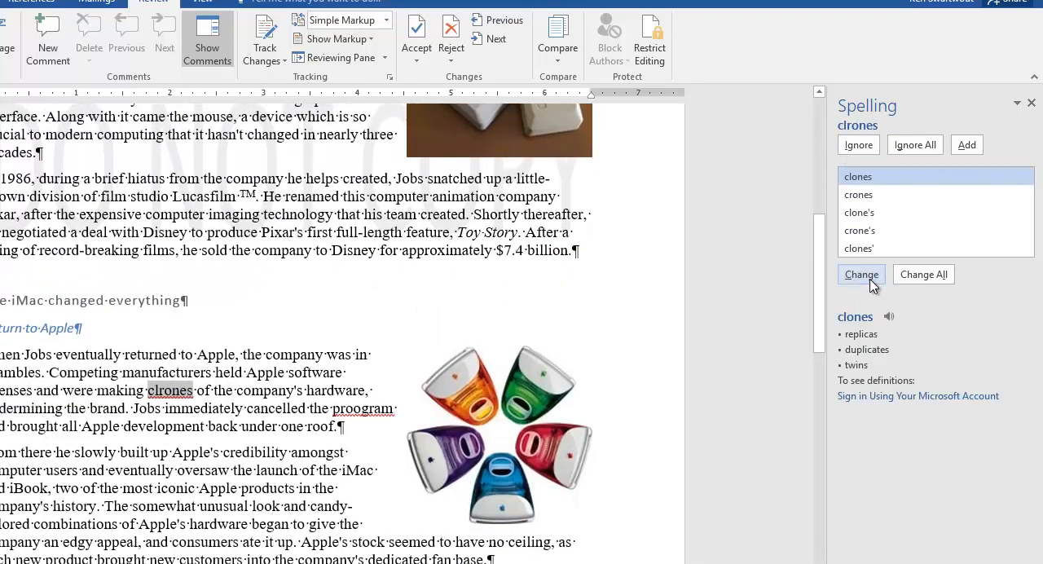
- Correct "clrones" to "clones", "proogram" to "program" and "deask" to "desk", ignore the "iPod" capitalization suggestion, and finish the spellcheck
{"action": "left_click", "coordinate": [864, 276]}
{"action": "left_click", "coordinate": [863, 275]}
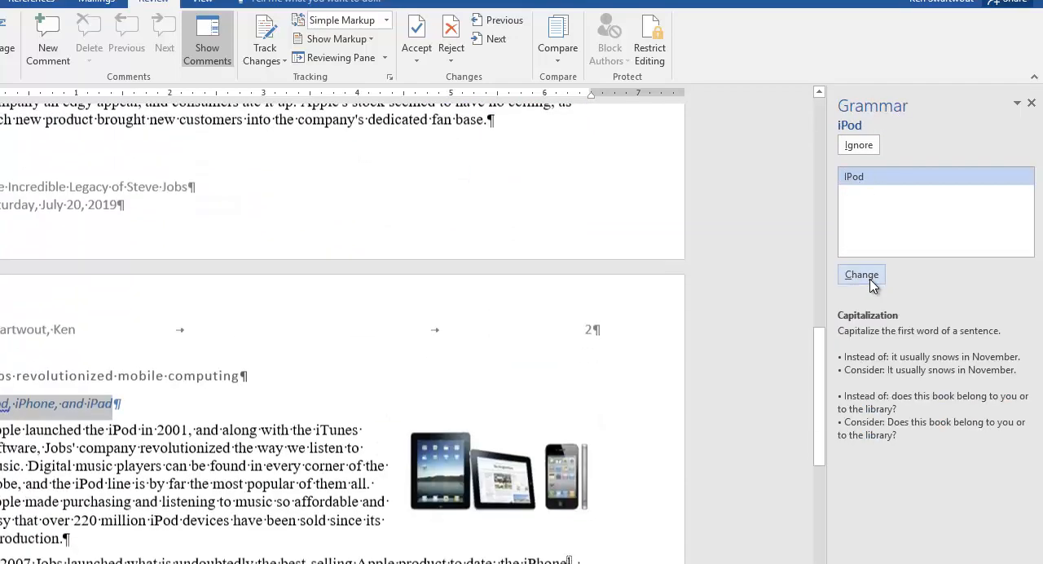
{"action": "left_click", "coordinate": [858, 145]}
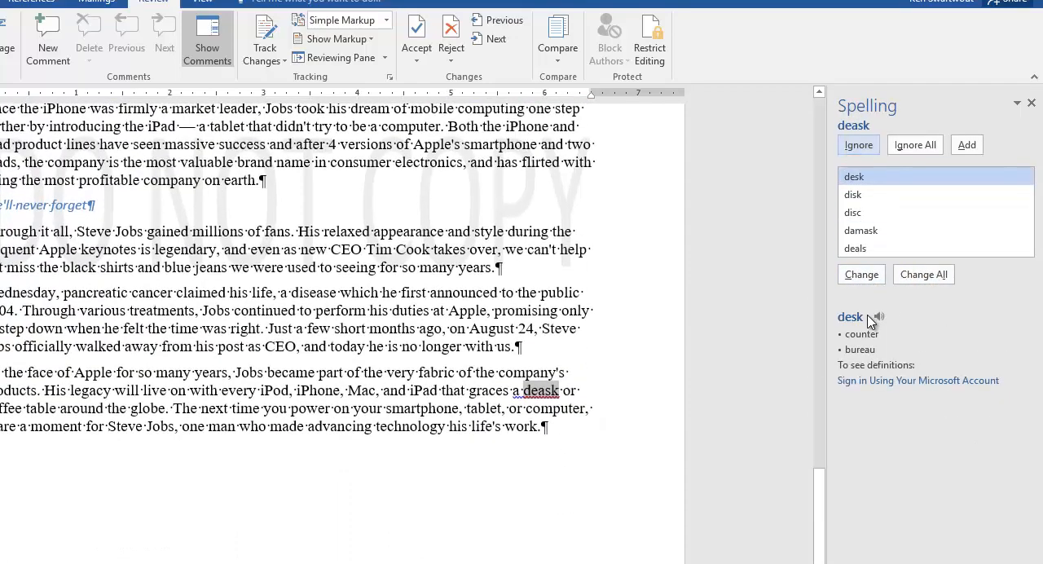
{"action": "left_click", "coordinate": [866, 281]}
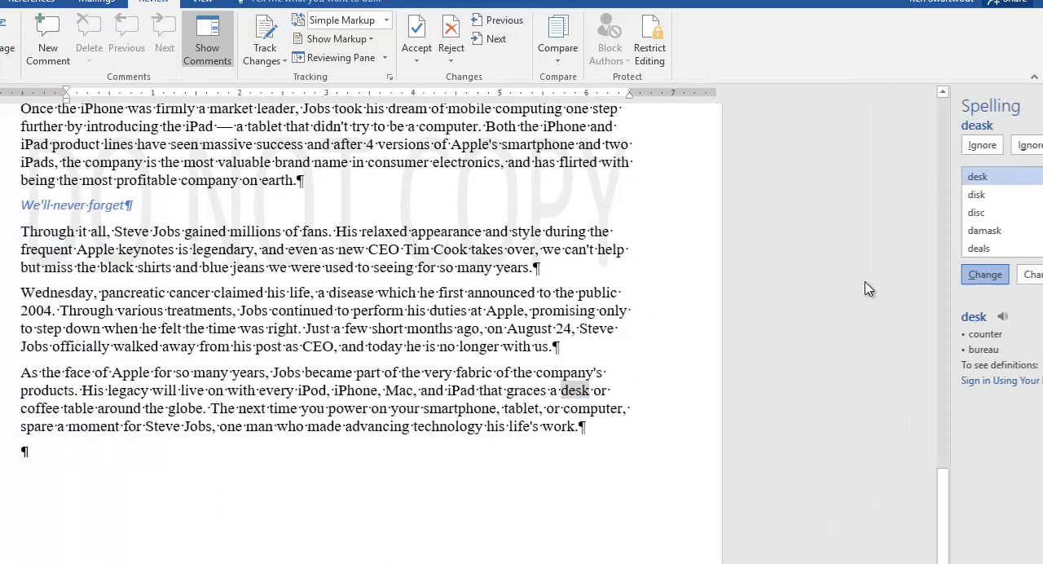
{"action": "left_click", "coordinate": [400, 370]}
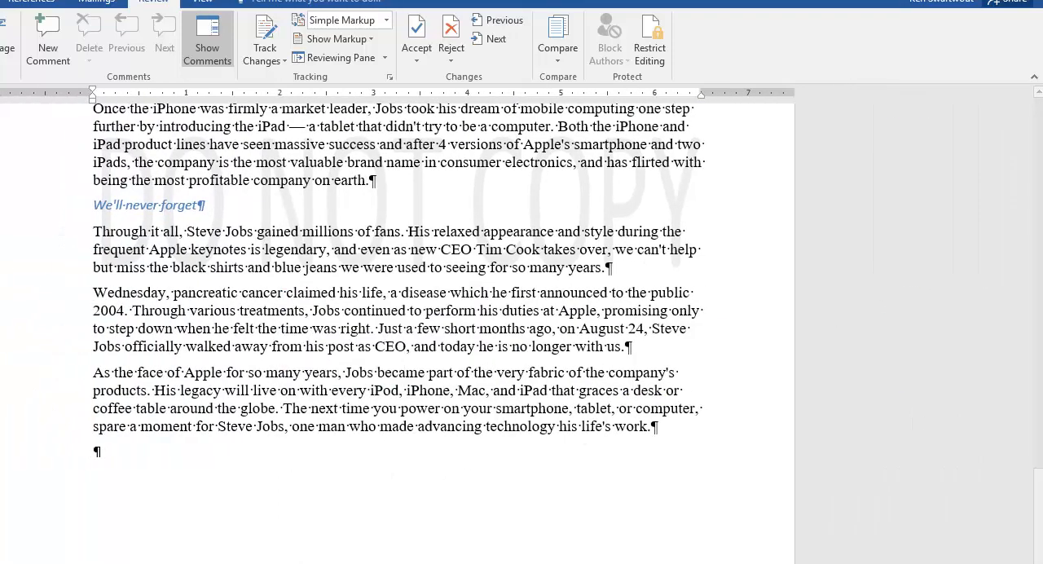
- Read the two-page instruction, number 14, in jobsInstructions.2019.docx and examine the page length and blank paragraphs of stevejobsedit2019.docx
{"action": "mouse_move", "coordinate": [95, 563]}
{"action": "left_click", "coordinate": [39, 561]}
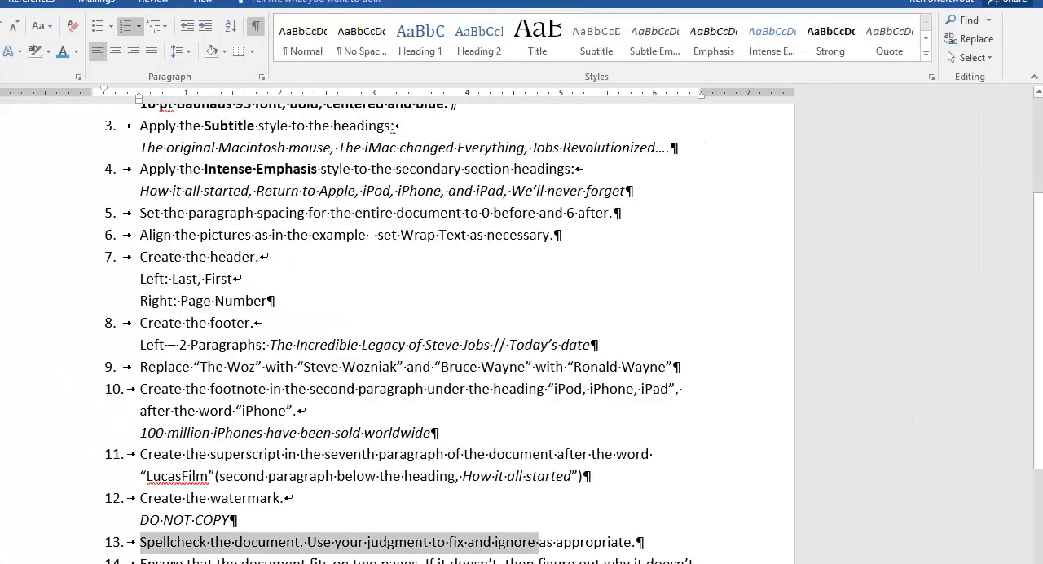
{"action": "left_click", "coordinate": [196, 560]}
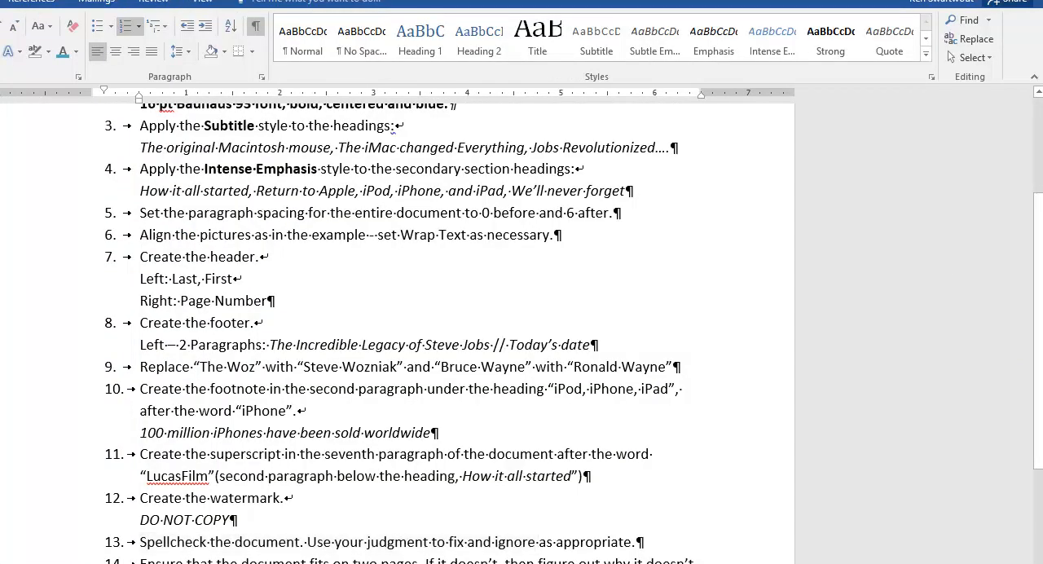
{"action": "mouse_move", "coordinate": [94, 563]}
{"action": "left_click", "coordinate": [49, 560]}
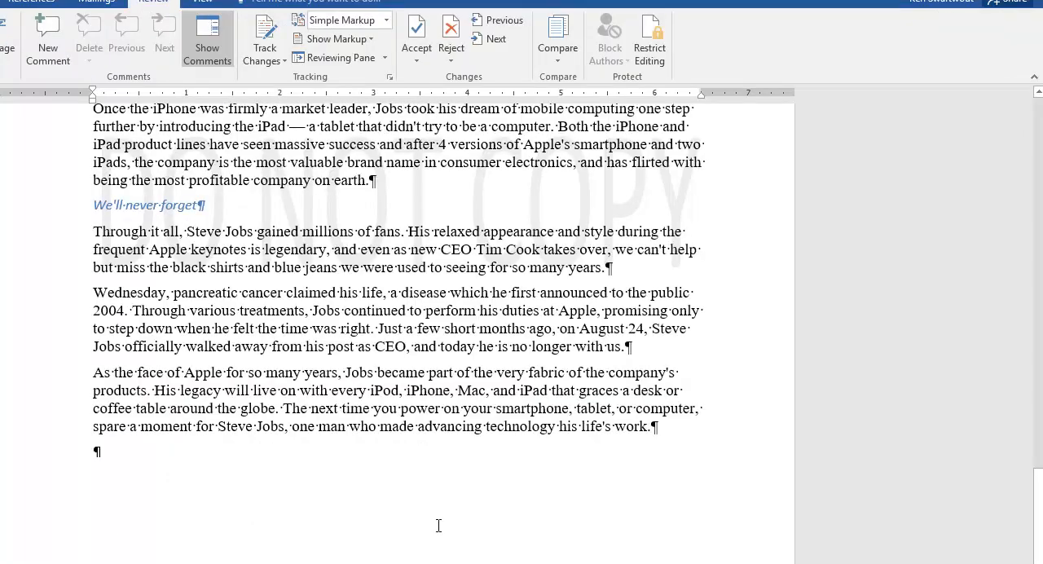
{"action": "scroll", "coordinate": [438, 525], "scroll_direction": "down", "scroll_amount": 2}
{"action": "key", "text": "ctrl+Home"}
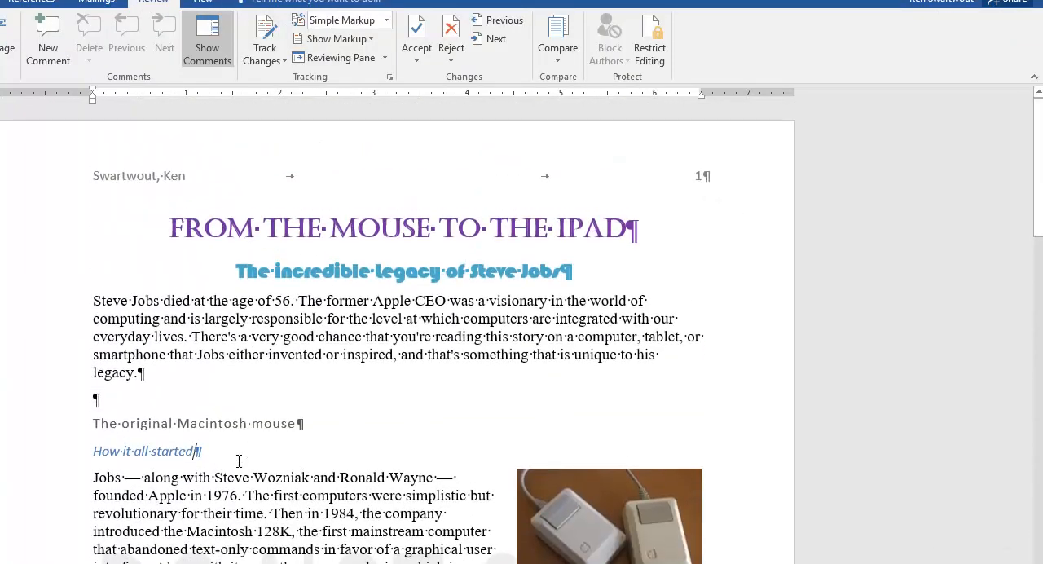
{"action": "scroll", "coordinate": [239, 461], "scroll_direction": "down", "scroll_amount": 20}
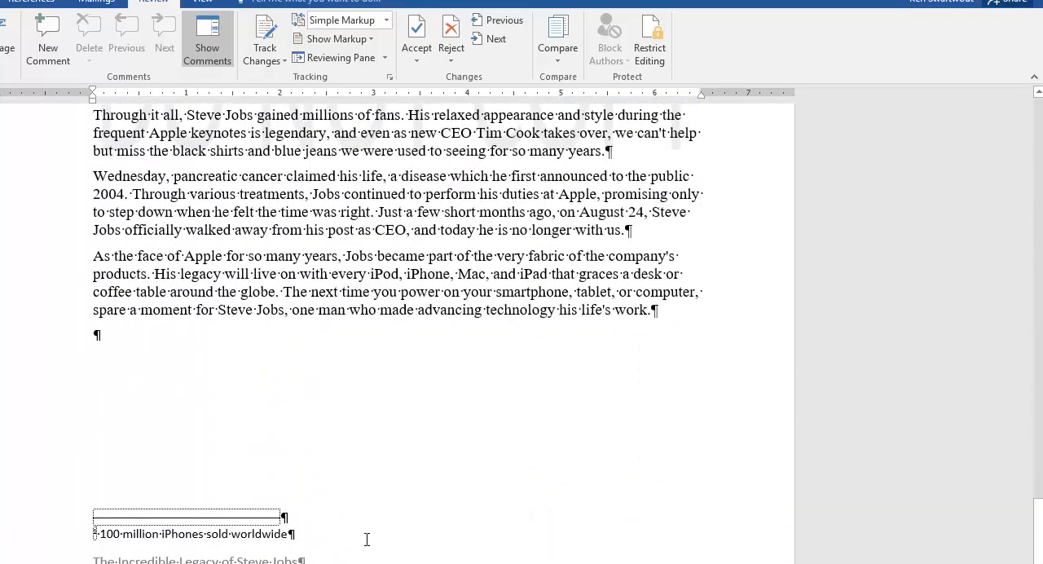
{"action": "scroll", "coordinate": [365, 540], "scroll_direction": "up", "scroll_amount": 6}
{"action": "scroll", "coordinate": [366, 535], "scroll_direction": "up", "scroll_amount": 15}
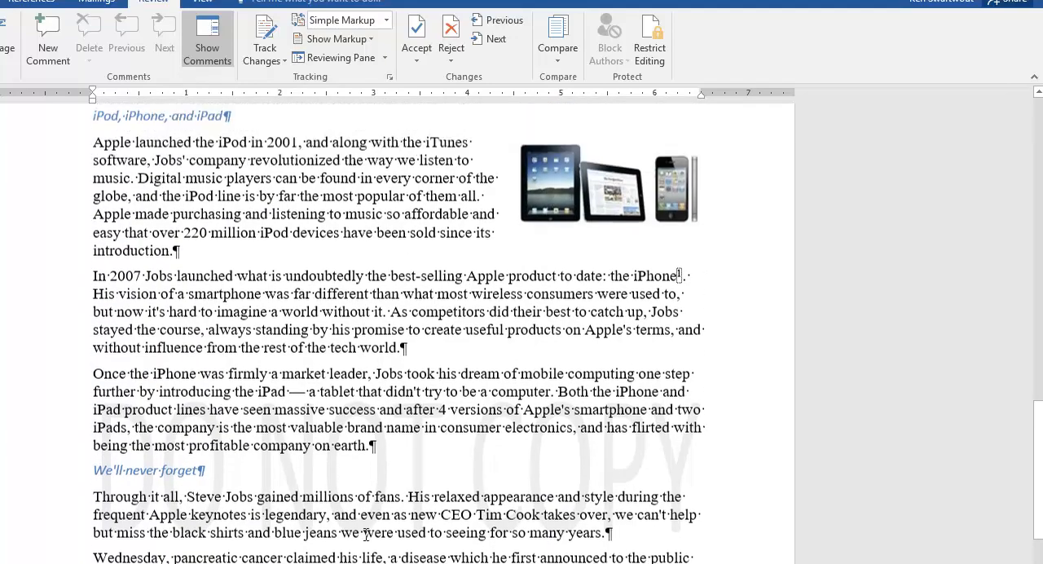
- Delete the blank paragraphs above the headings The original Macintosh mouse, The iMac changed everything and Jobs revolutionized mobile computing, and at the document's end
{"action": "scroll", "coordinate": [298, 480], "scroll_direction": "up", "scroll_amount": 10}
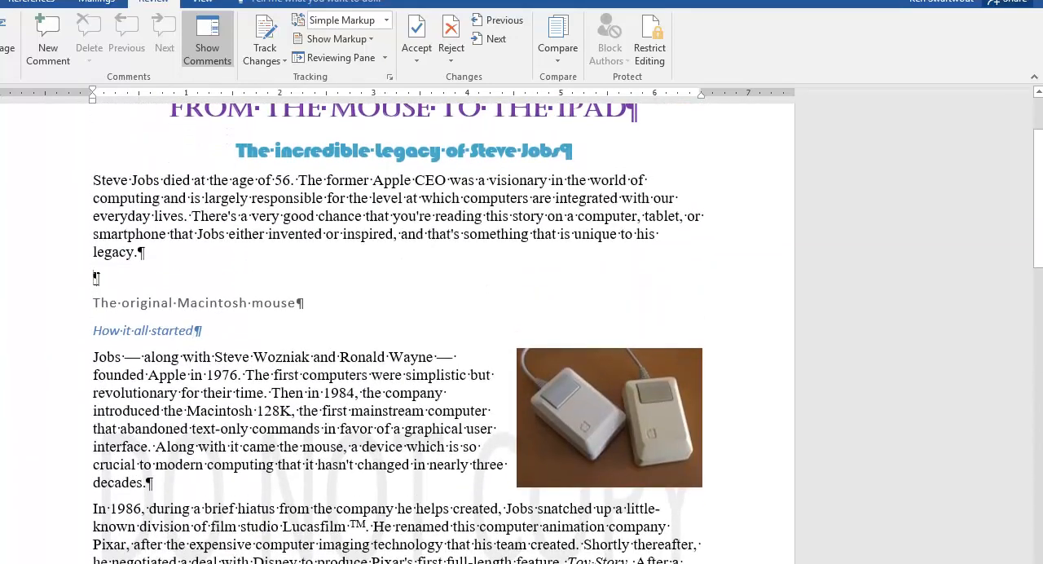
{"action": "key", "text": "BackSpace"}
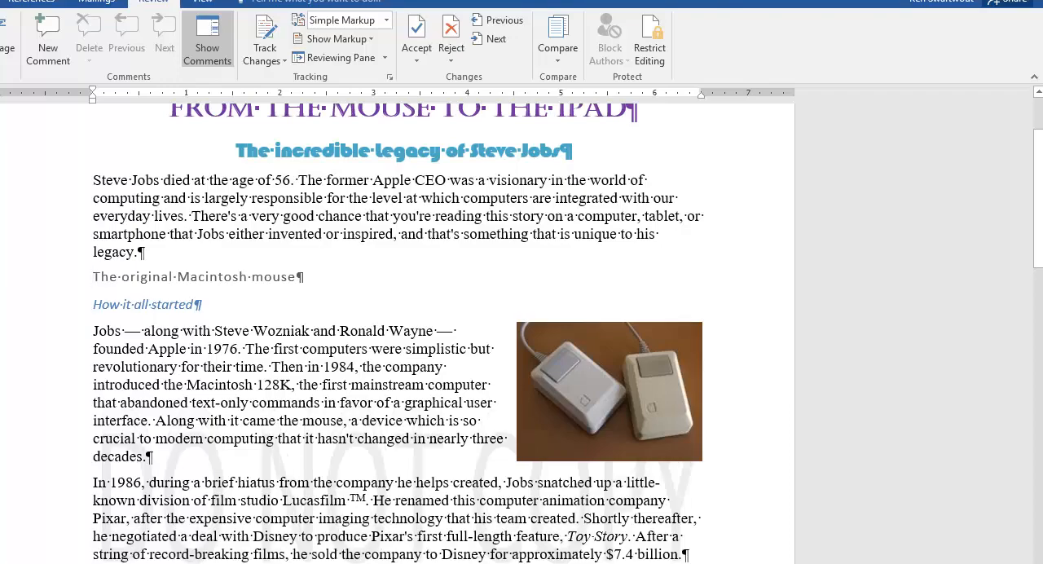
{"action": "scroll", "coordinate": [205, 553], "scroll_direction": "down", "scroll_amount": 5}
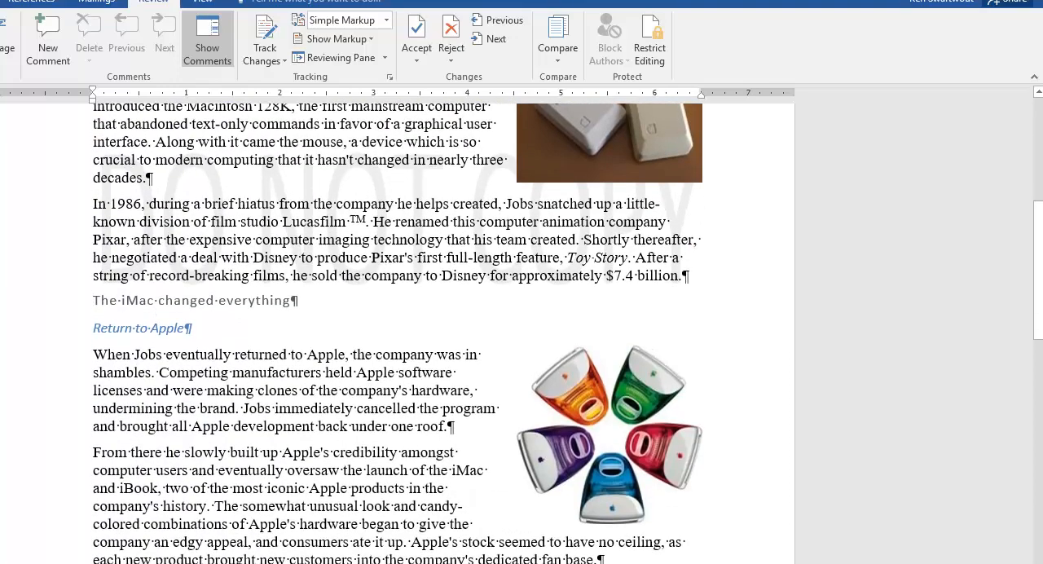
{"action": "scroll", "coordinate": [397, 330], "scroll_direction": "down", "scroll_amount": 15}
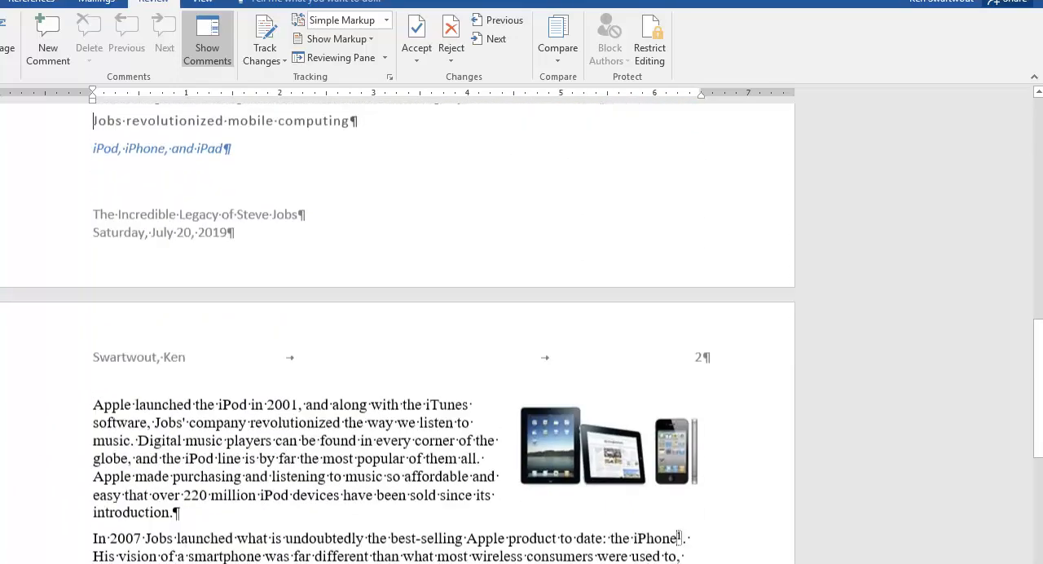
{"action": "scroll", "coordinate": [398, 330], "scroll_direction": "down", "scroll_amount": 1}
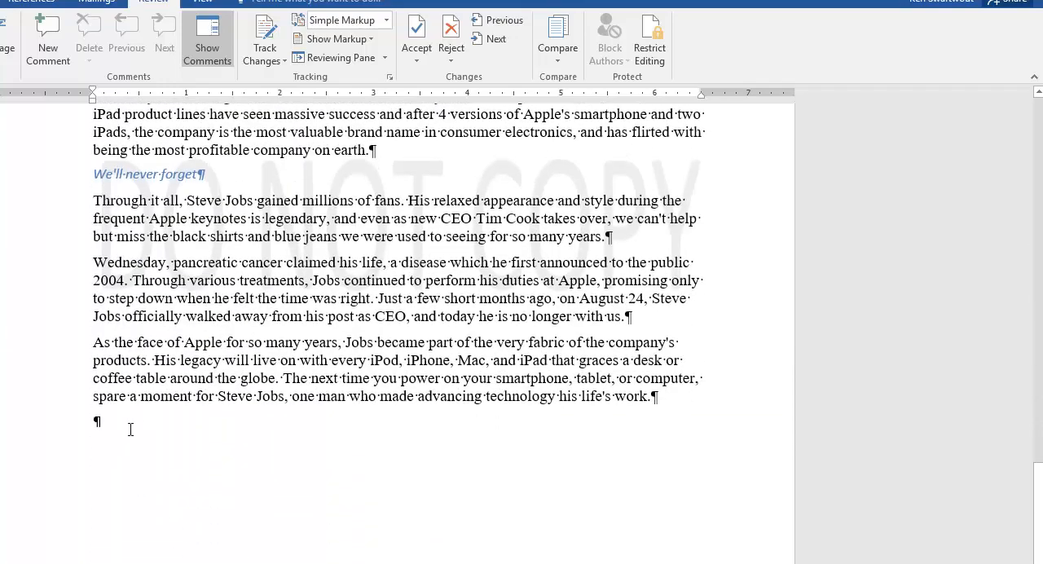
{"action": "scroll", "coordinate": [322, 458], "scroll_direction": "up", "scroll_amount": 4}
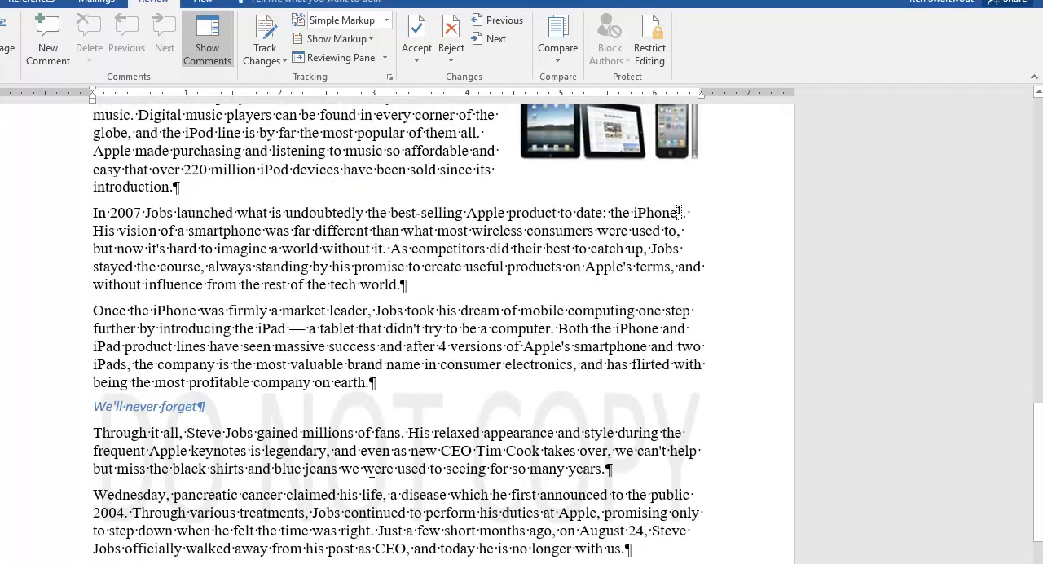
{"action": "scroll", "coordinate": [371, 470], "scroll_direction": "down", "scroll_amount": 3}
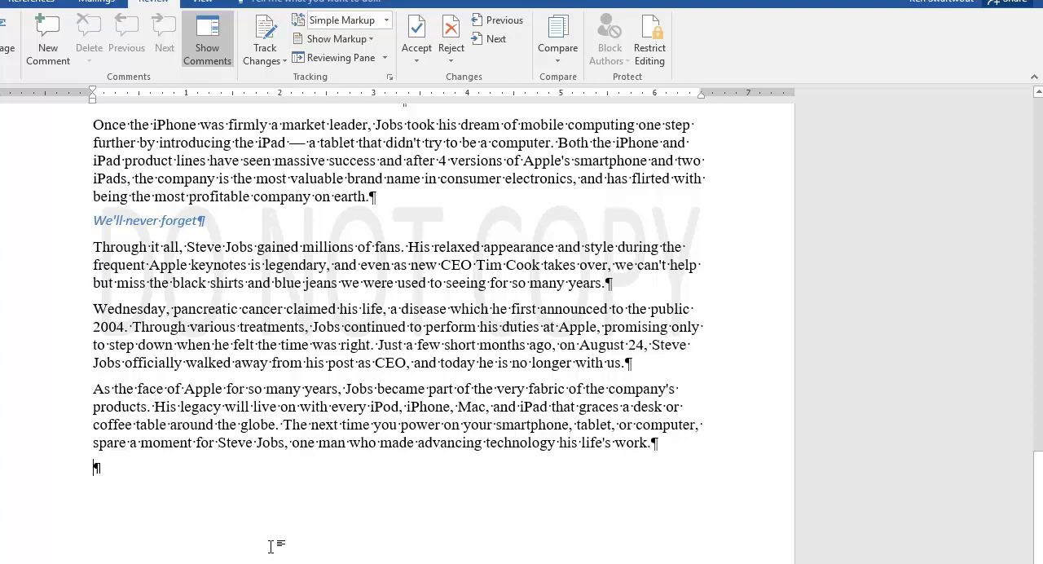
{"action": "key", "text": "BackSpace"}
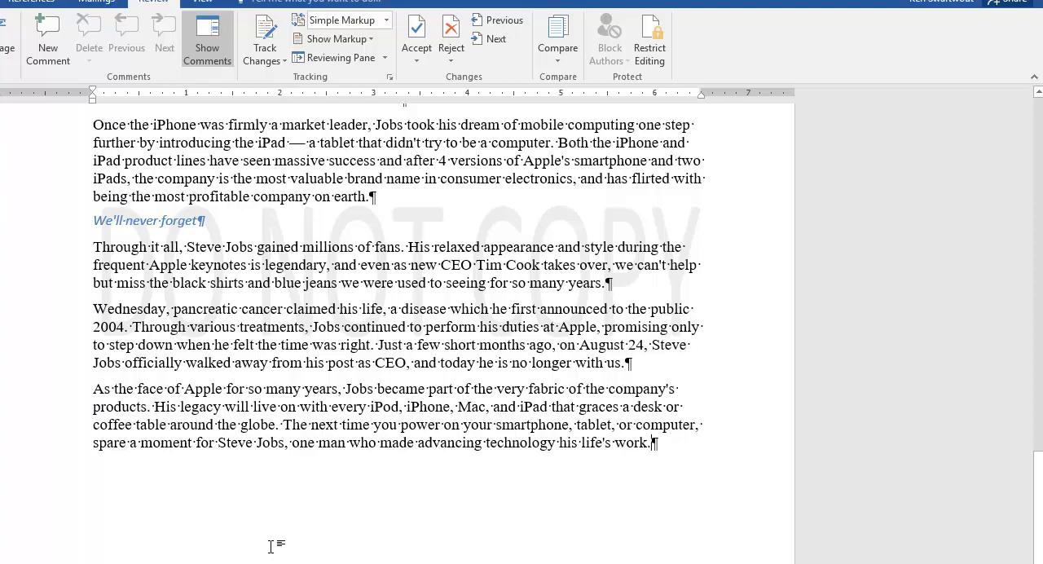